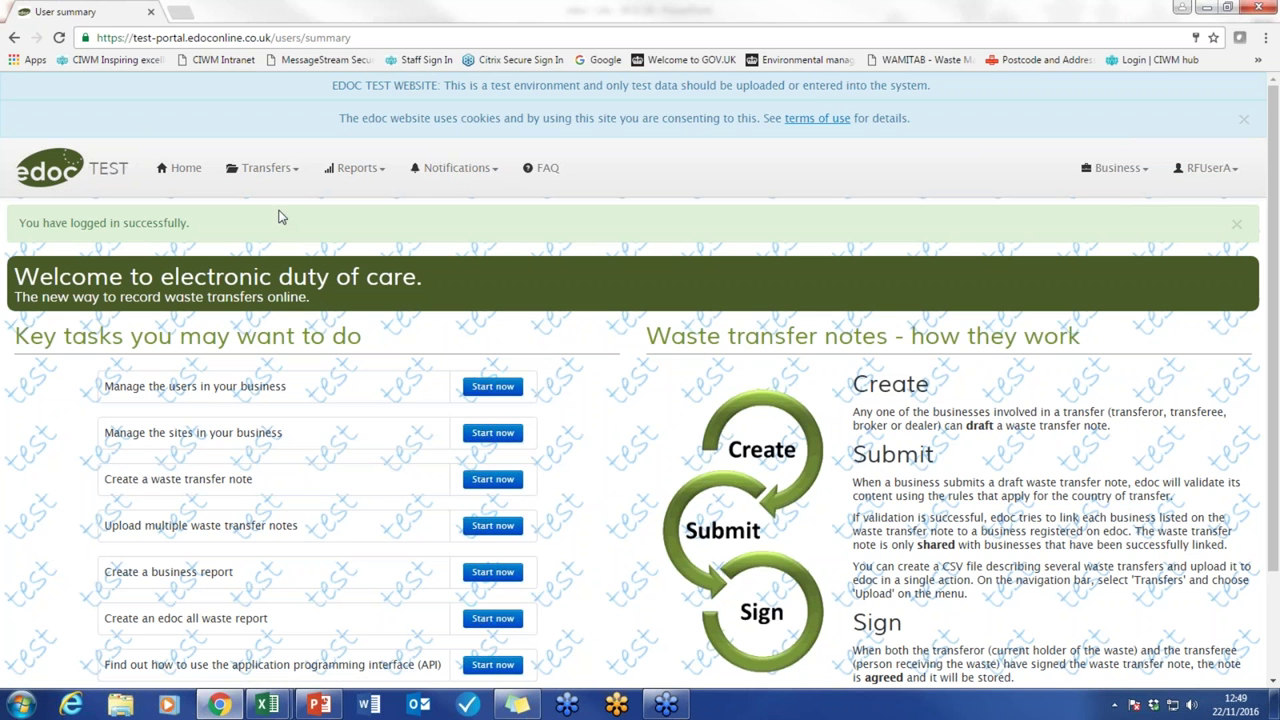
Step: Choose Create under the Transfers menu to start a new waste transfer note
{"action": "left_click", "coordinate": [286, 177]}
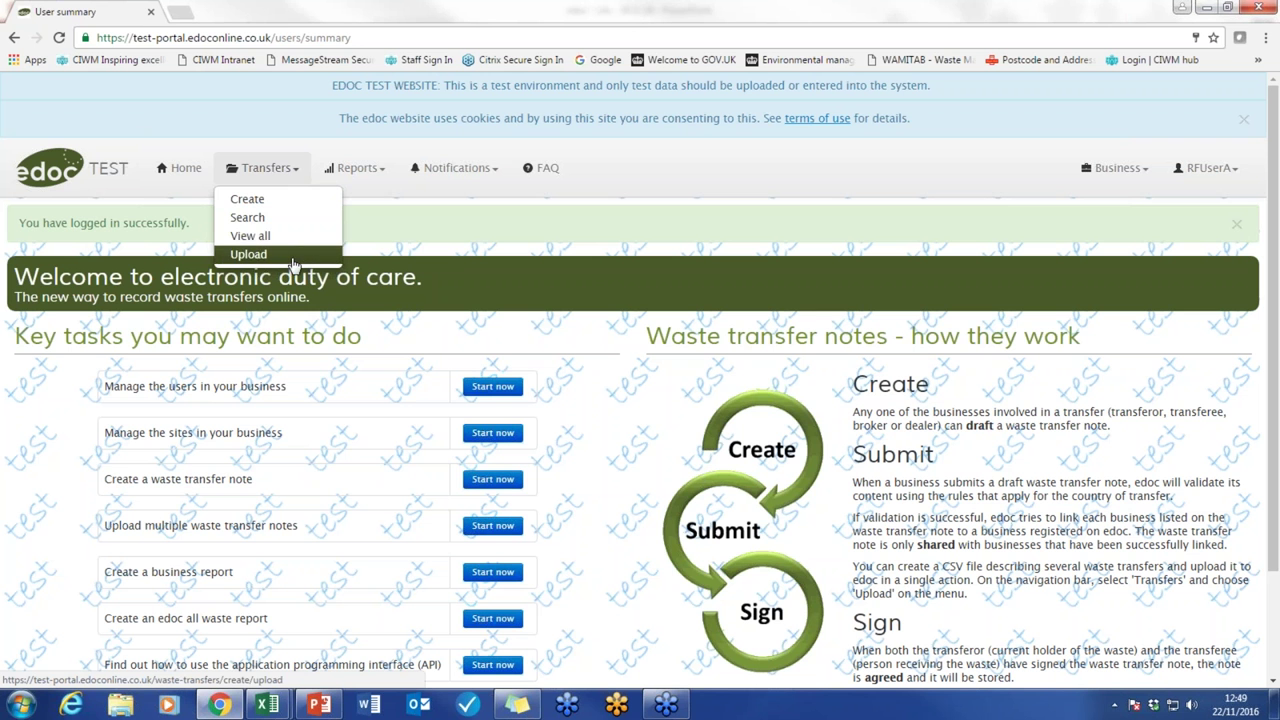
{"action": "left_click", "coordinate": [281, 201]}
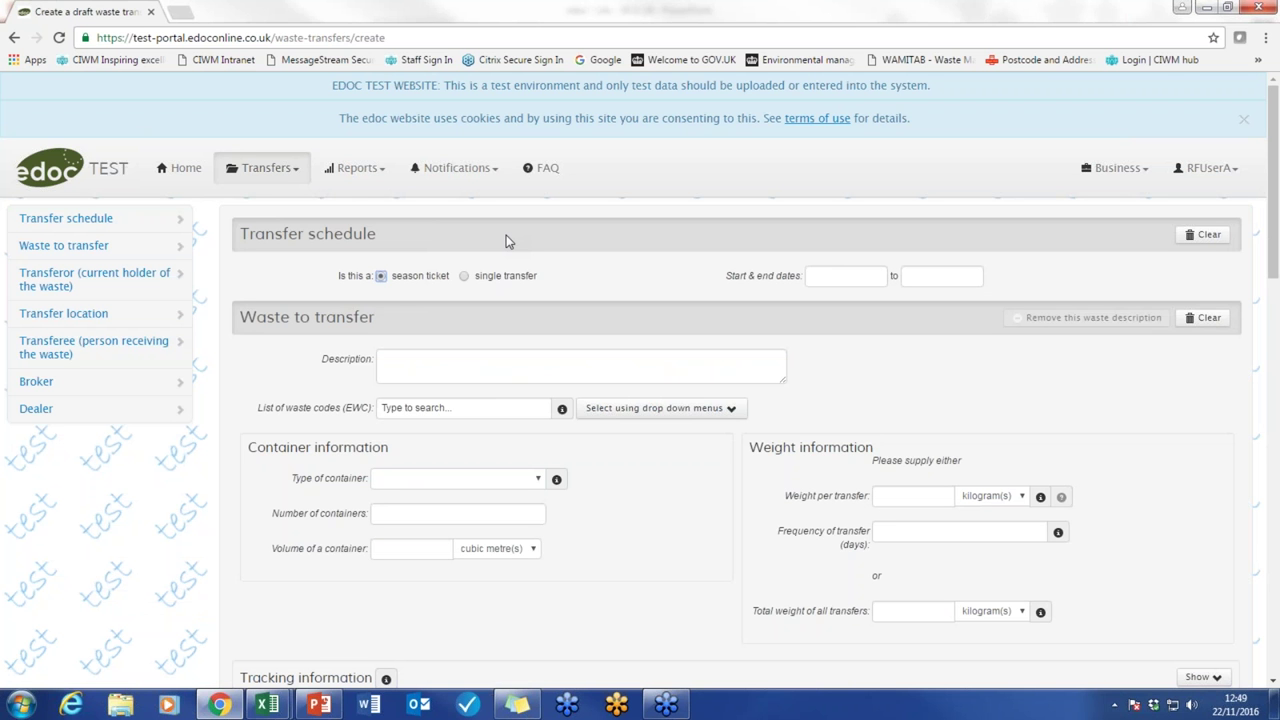
Step: Set the season start date to 22 November 2016 and describe the waste as 'mixed municipal waste'
{"action": "left_click", "coordinate": [821, 275]}
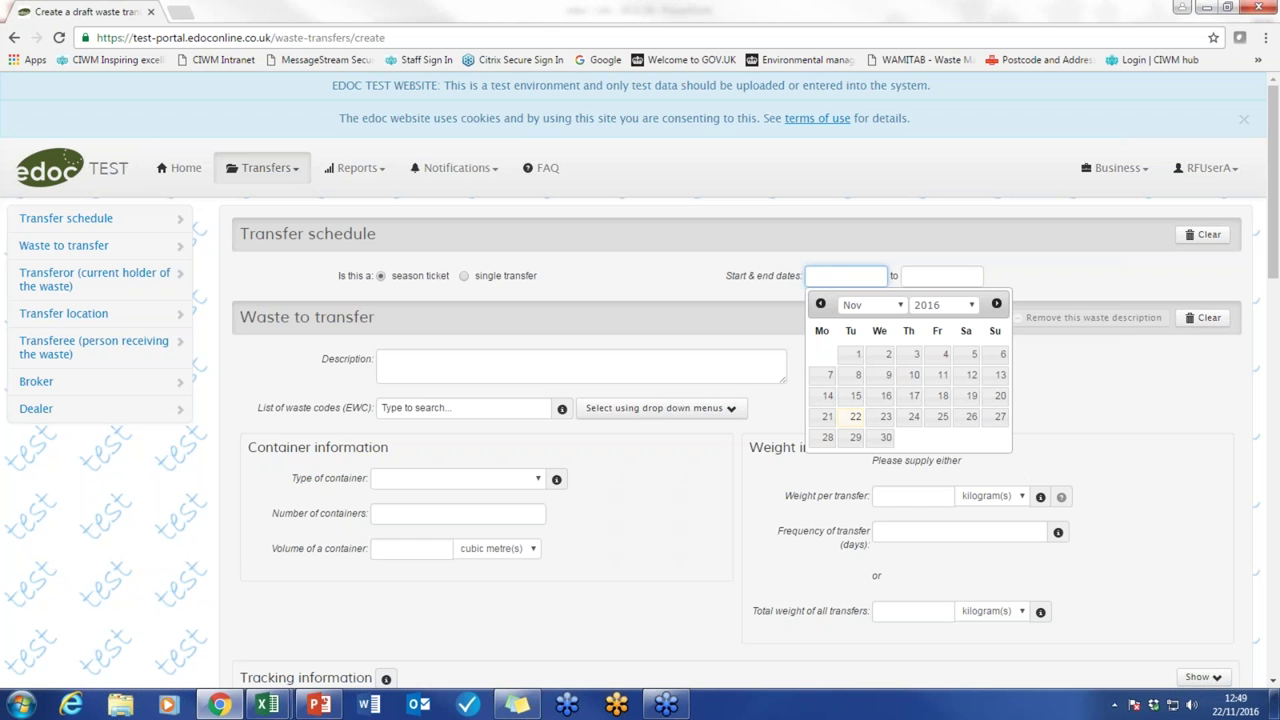
{"action": "left_click", "coordinate": [855, 416]}
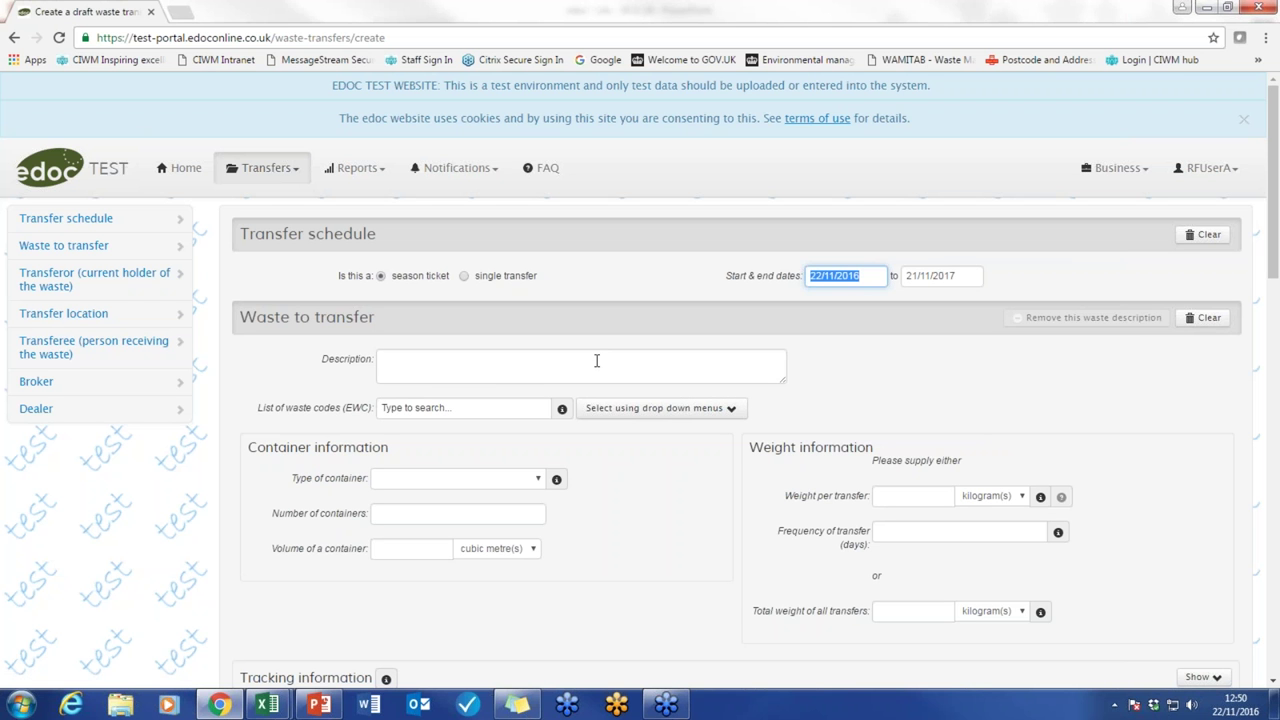
{"action": "left_click", "coordinate": [596, 360]}
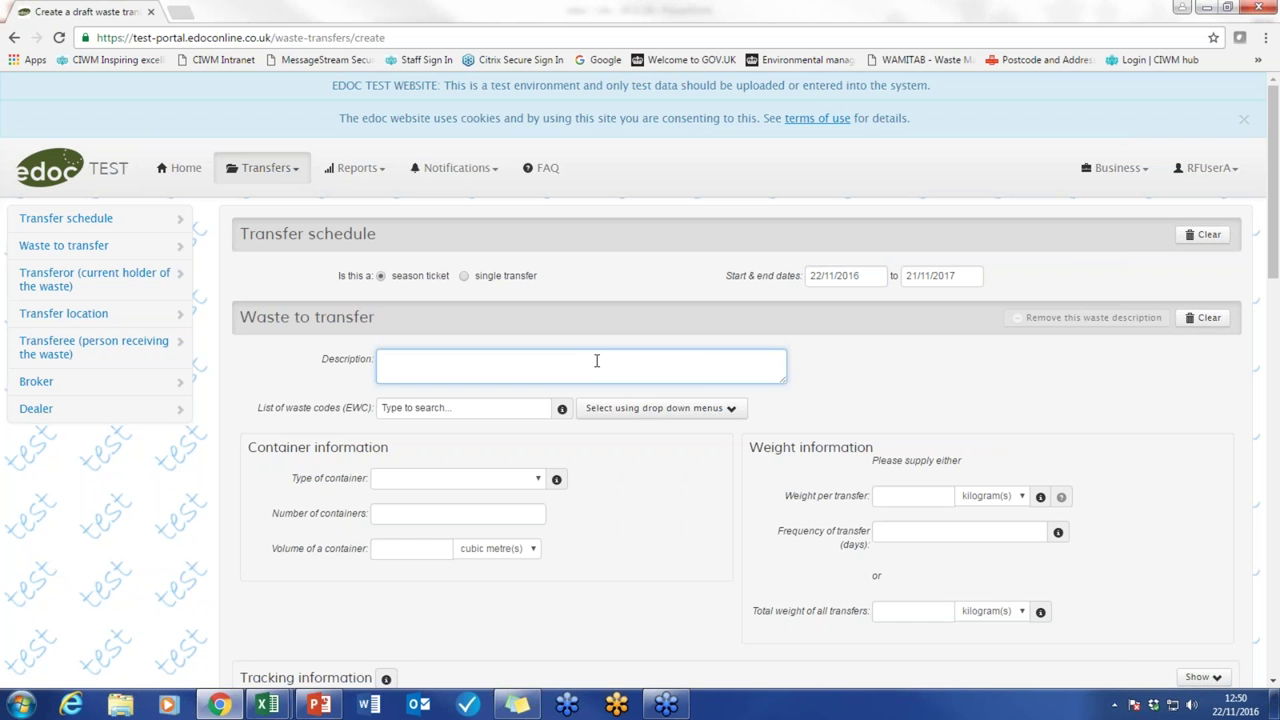
{"action": "type", "text": "mixed municipal waste"}
Step: Add waste code 200301 mixed municipal waste via Chapter 20 and sub-chapter 2003 lists
{"action": "left_click", "coordinate": [525, 405]}
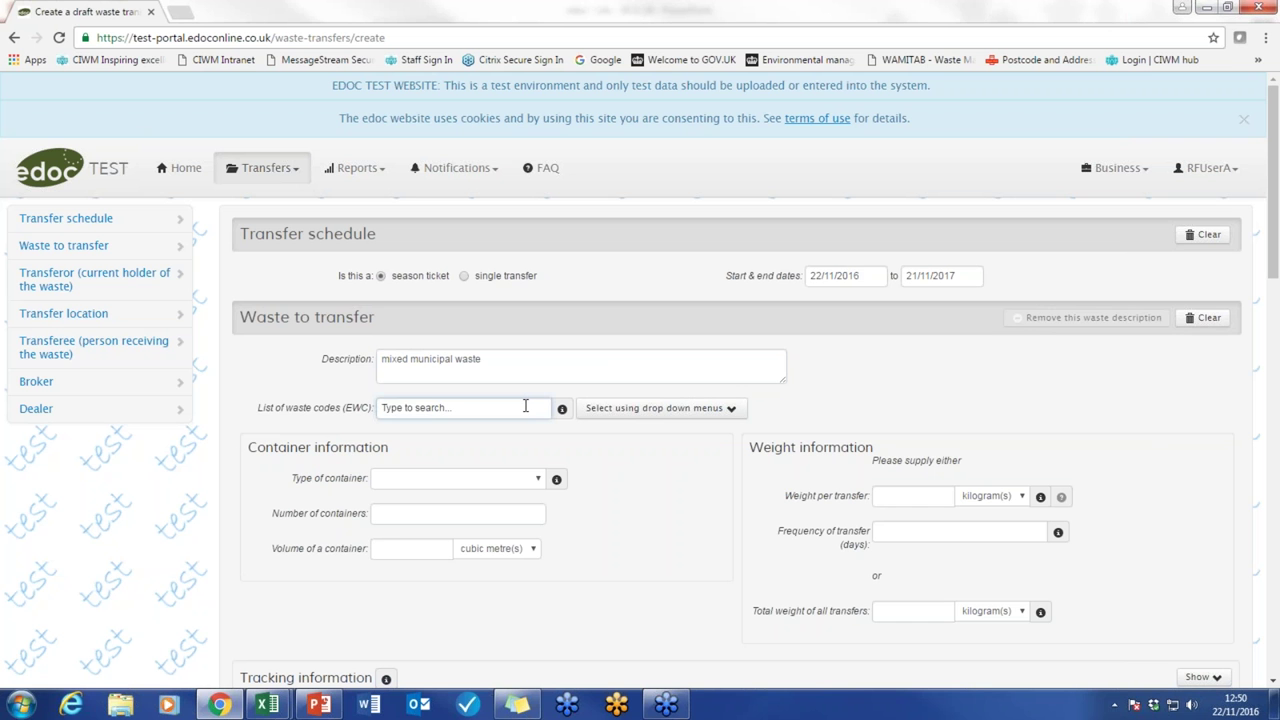
{"action": "type", "text": "mixed"}
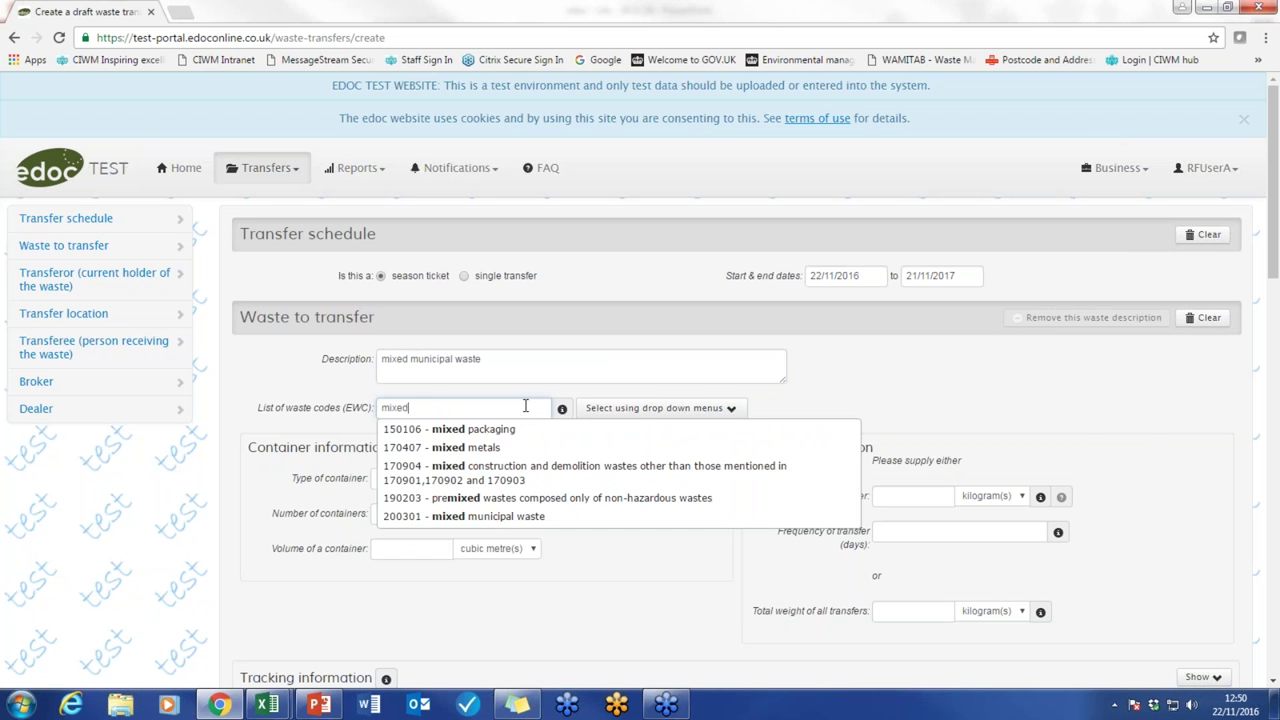
{"action": "left_click", "coordinate": [526, 520]}
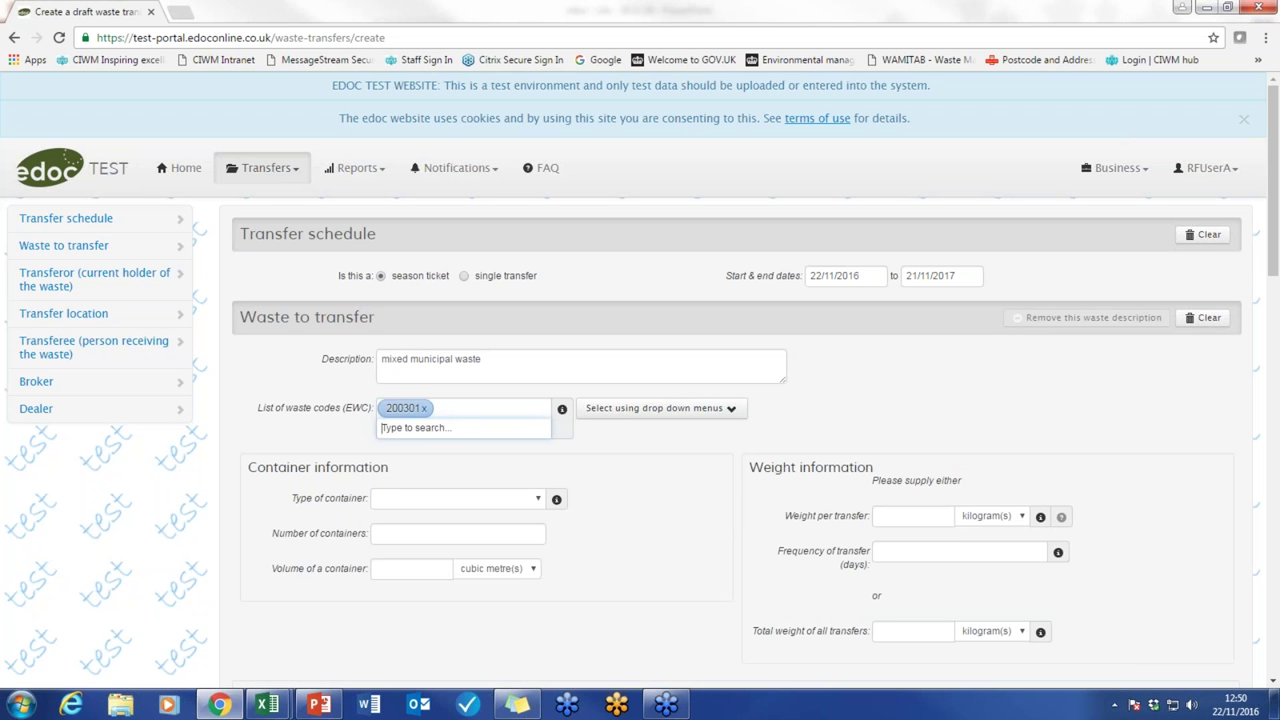
{"action": "left_click", "coordinate": [424, 408]}
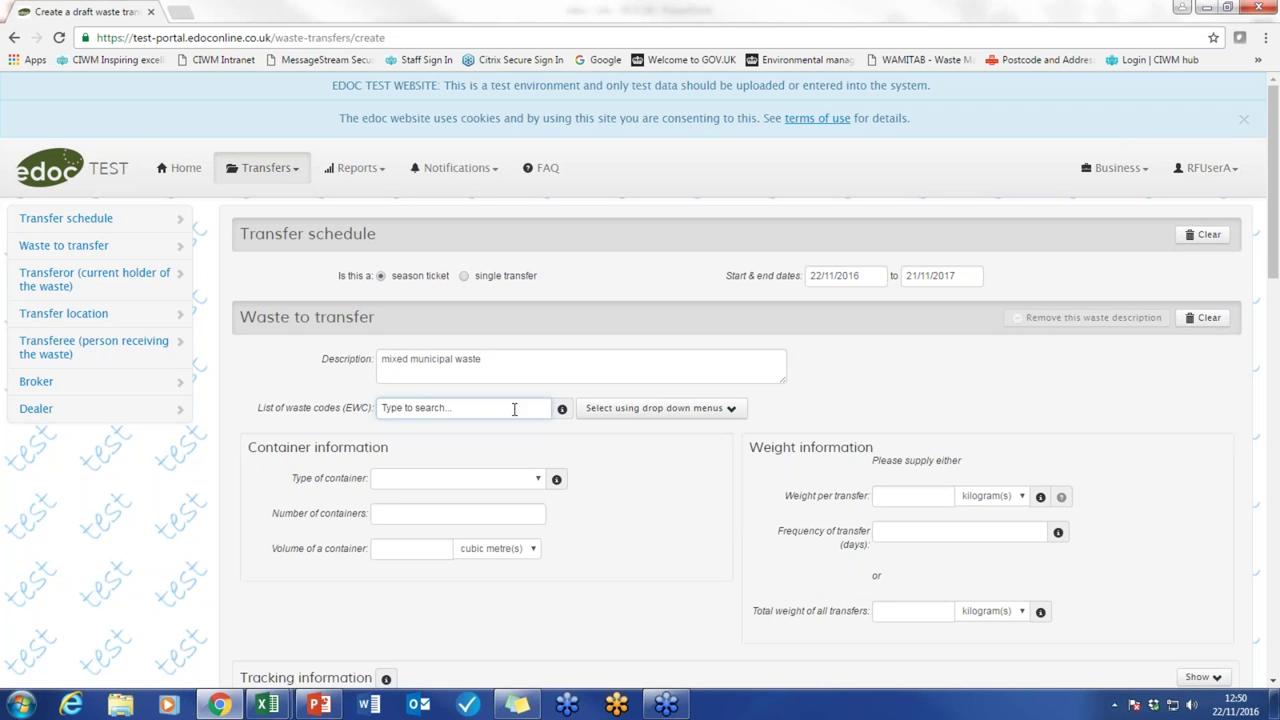
{"action": "left_click", "coordinate": [624, 410]}
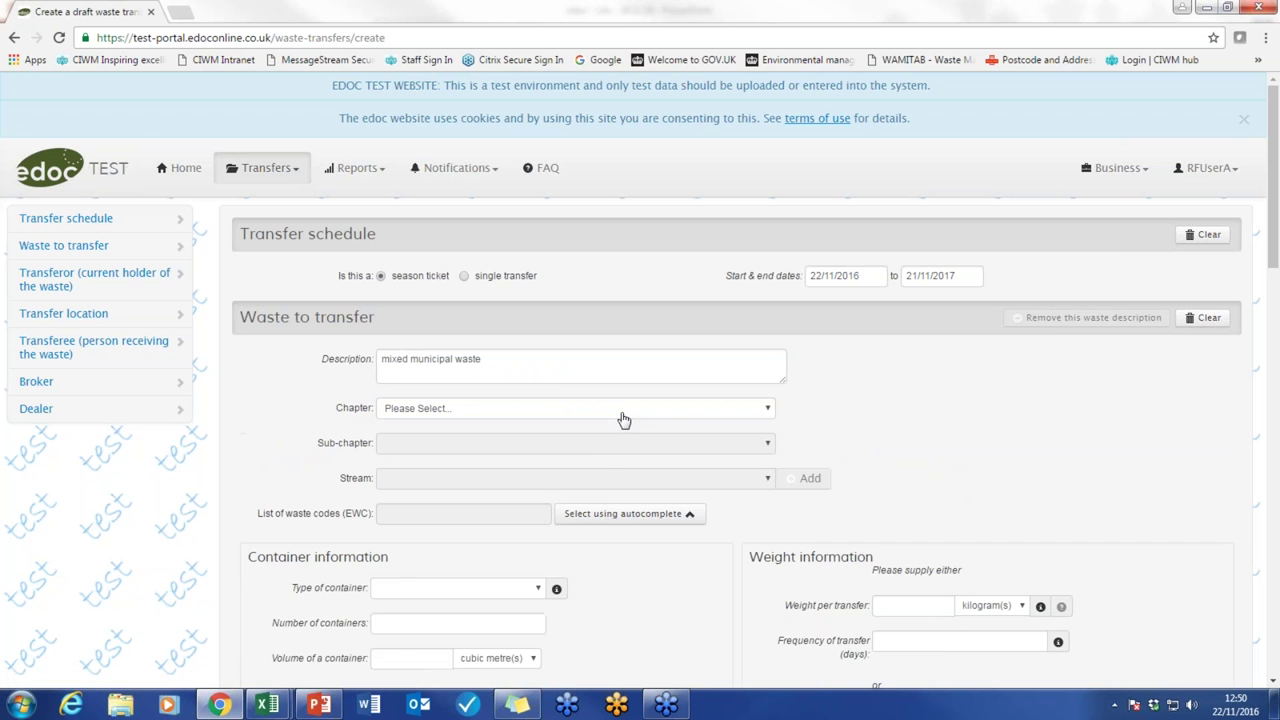
{"action": "left_click", "coordinate": [626, 416]}
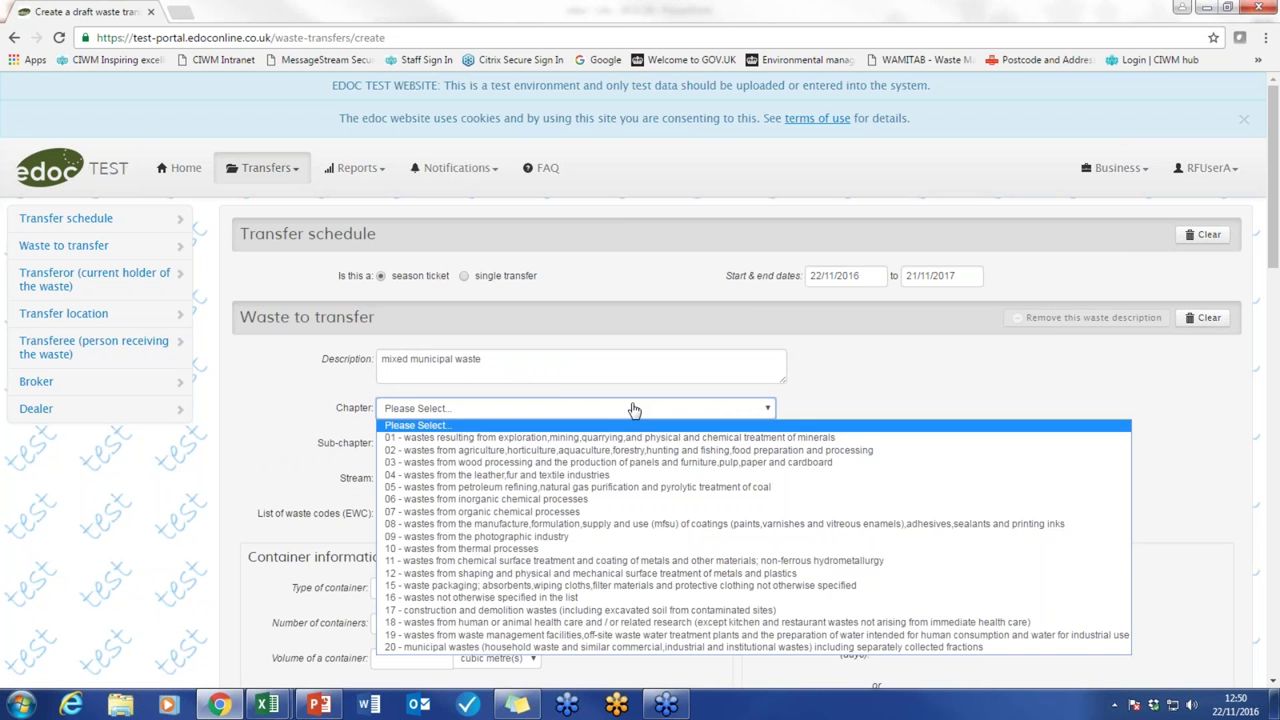
{"action": "left_click", "coordinate": [588, 647]}
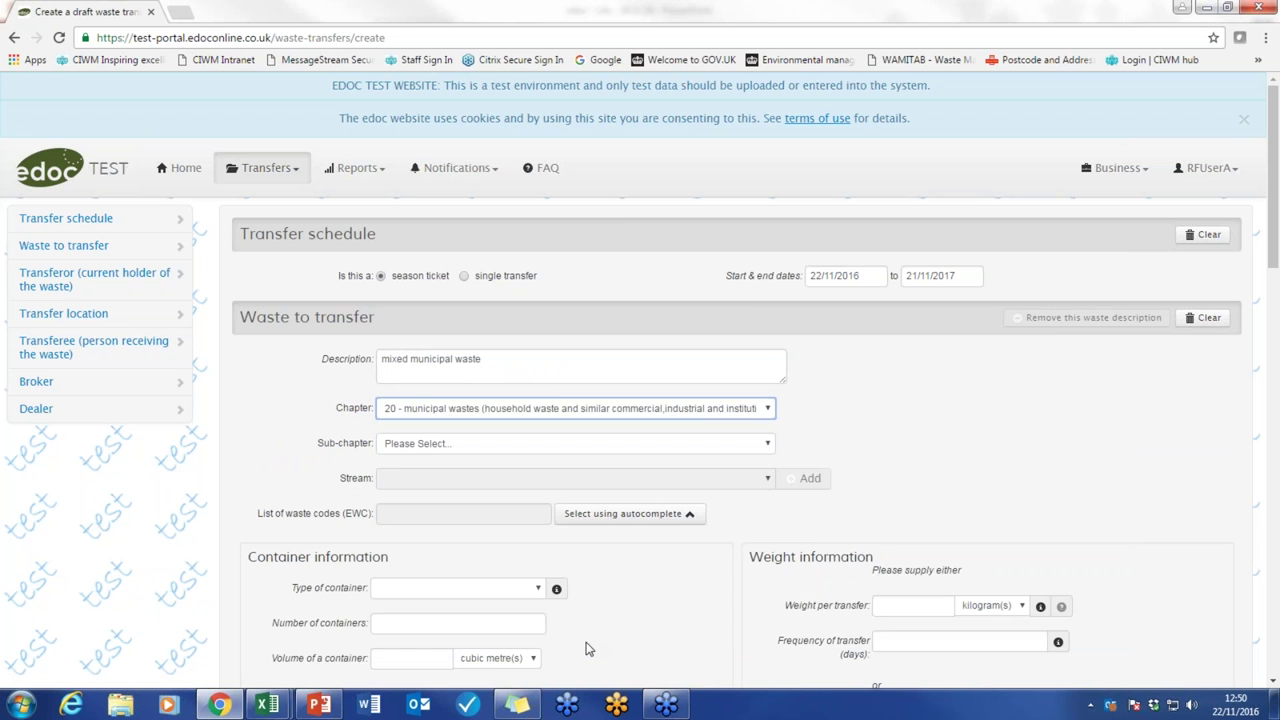
{"action": "left_click", "coordinate": [541, 446]}
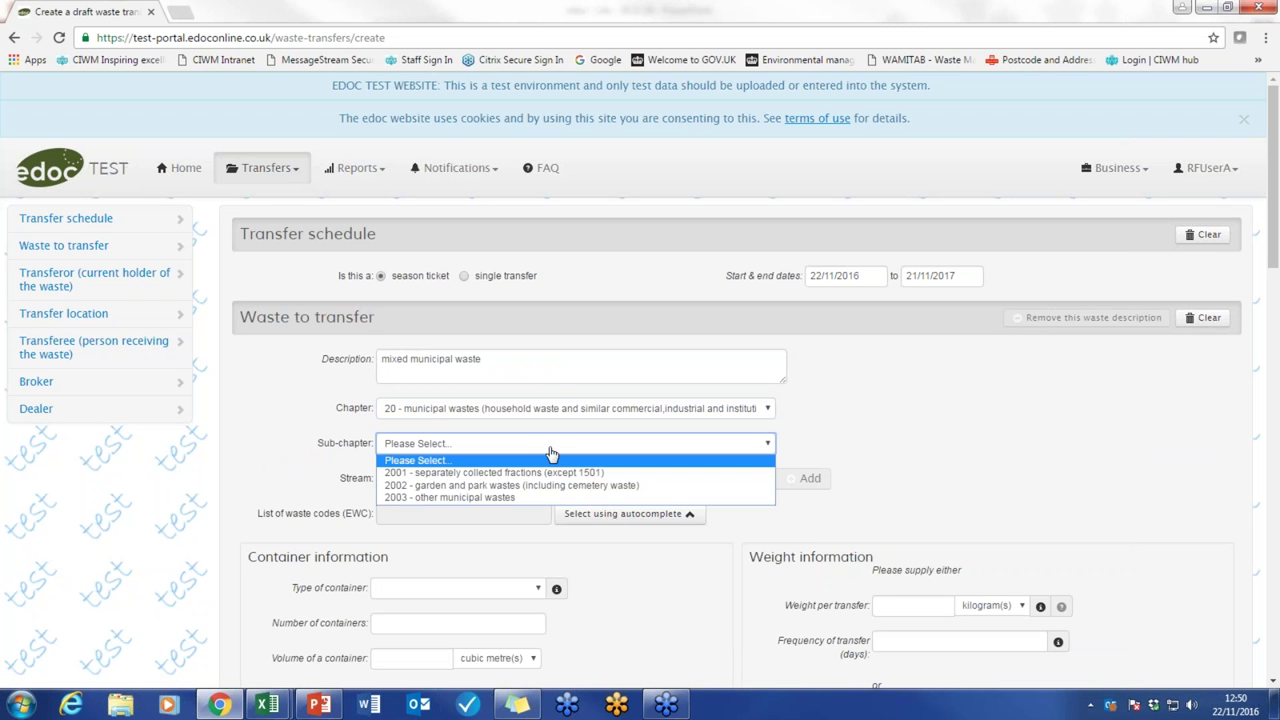
{"action": "left_click", "coordinate": [565, 496]}
{"action": "left_click", "coordinate": [556, 480]}
{"action": "left_click", "coordinate": [556, 508]}
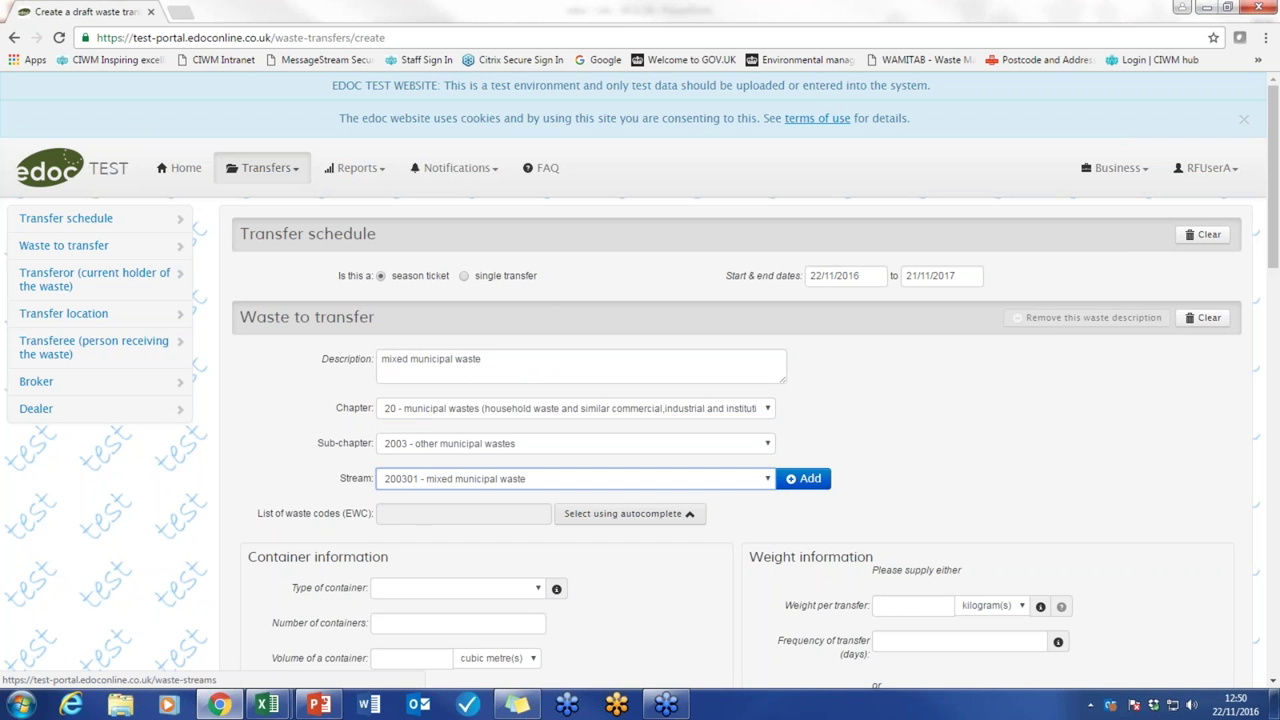
{"action": "left_click", "coordinate": [805, 479]}
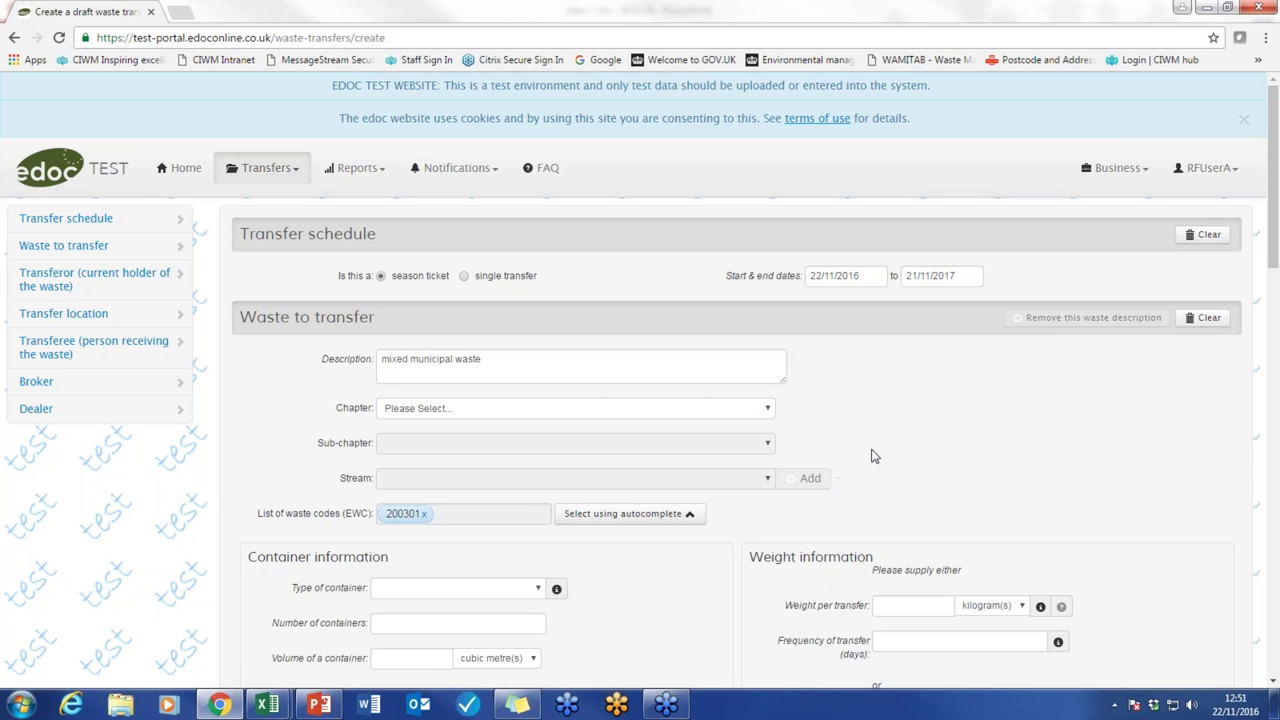
Step: Record 10 containers of type 4 wheeled bin, each with volume 1100
{"action": "scroll", "coordinate": [871, 456], "scroll_direction": "down", "scroll_amount": 5}
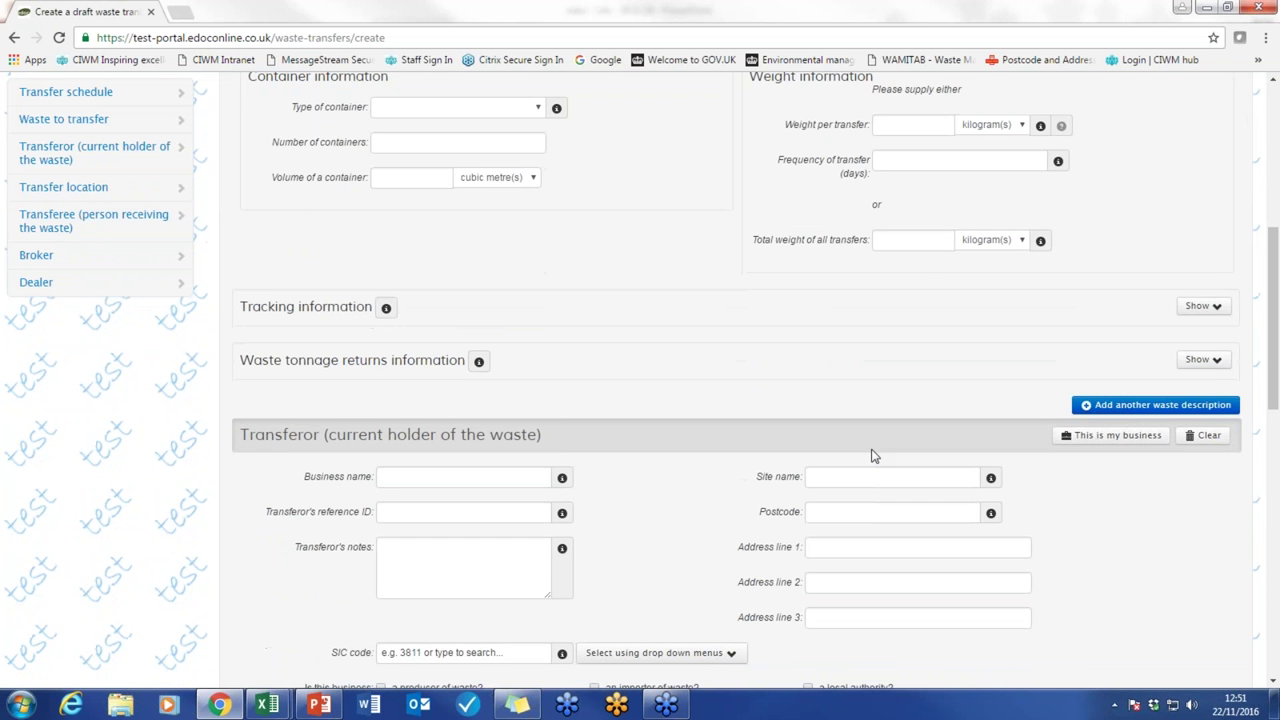
{"action": "scroll", "coordinate": [760, 398], "scroll_direction": "up", "scroll_amount": 1}
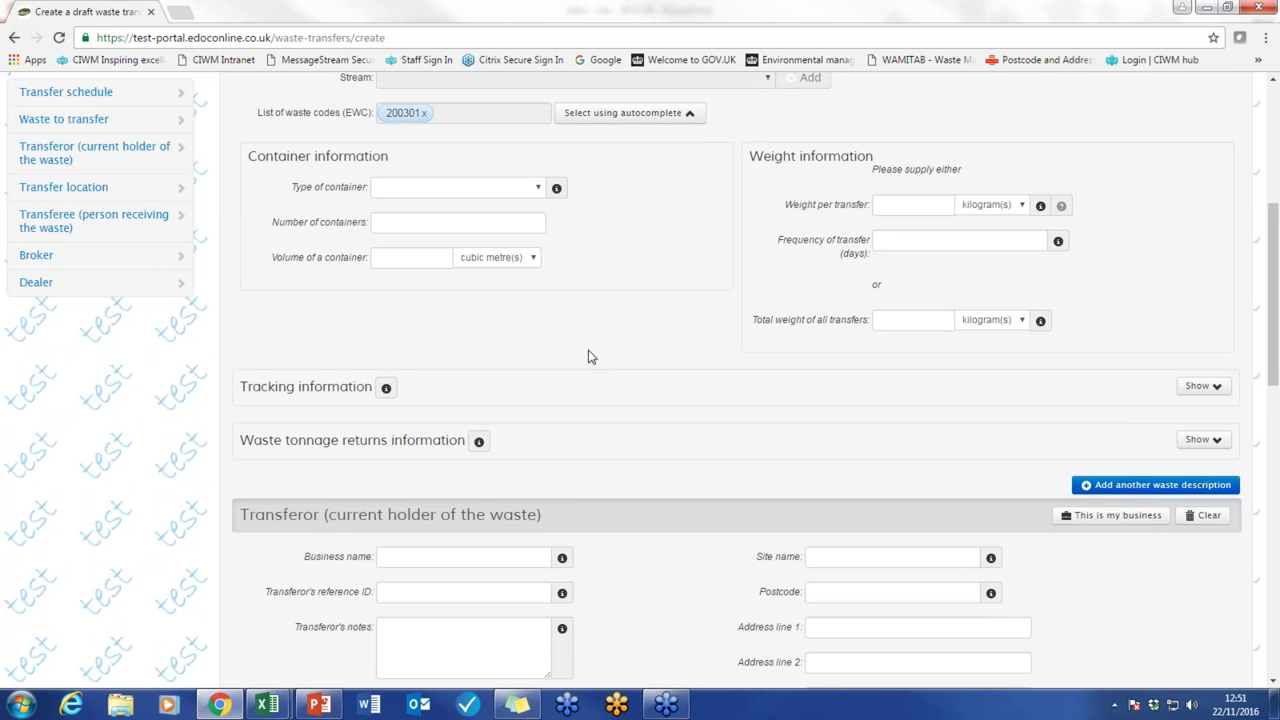
{"action": "left_click", "coordinate": [499, 193]}
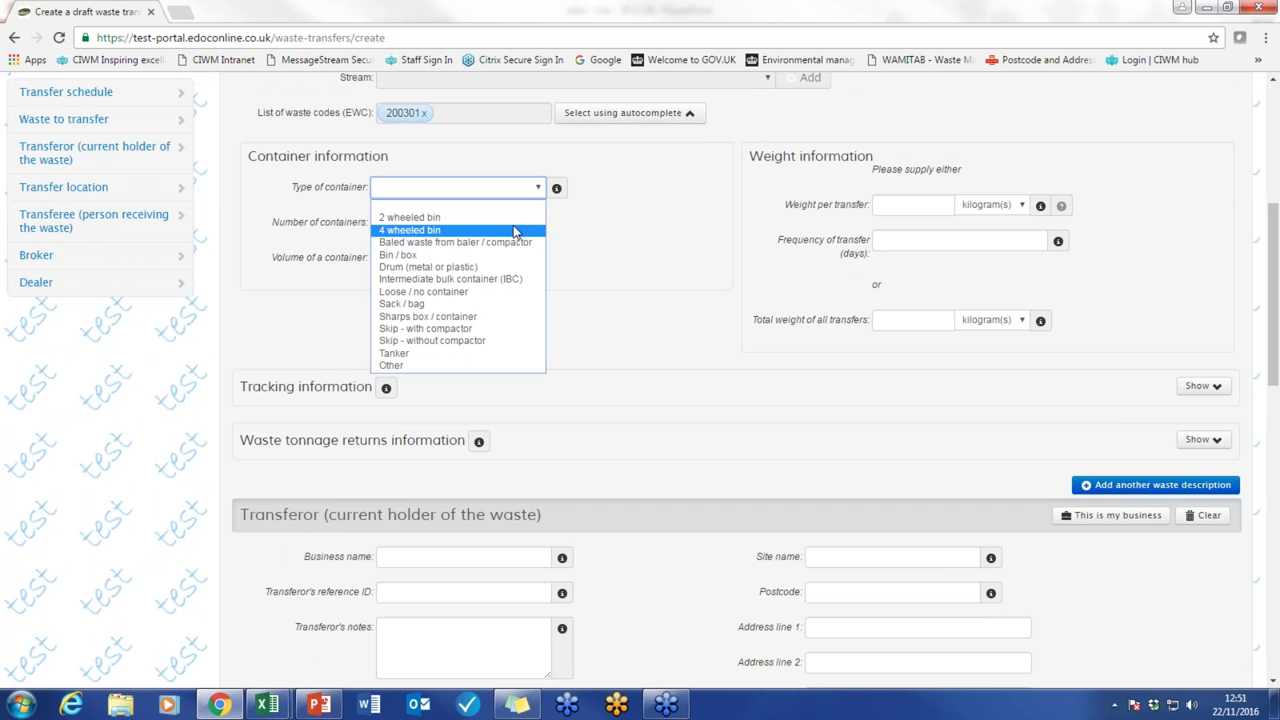
{"action": "left_click", "coordinate": [514, 231]}
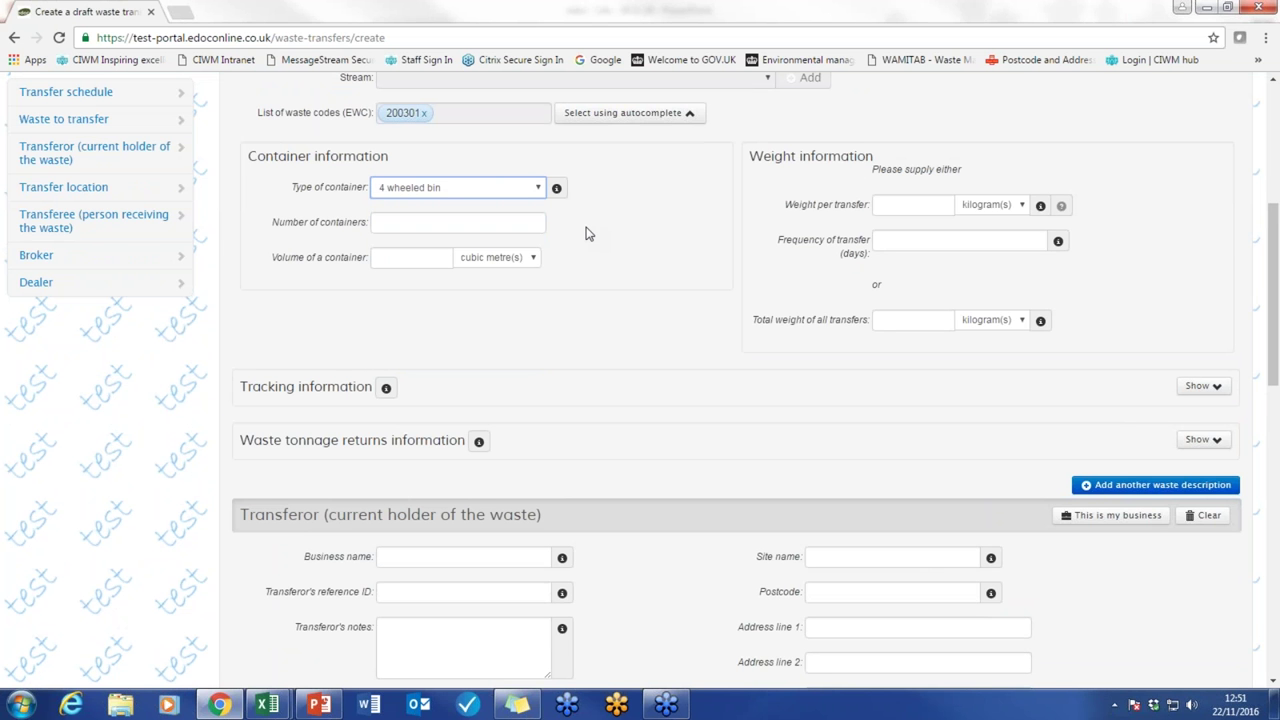
{"action": "mouse_move", "coordinate": [558, 200]}
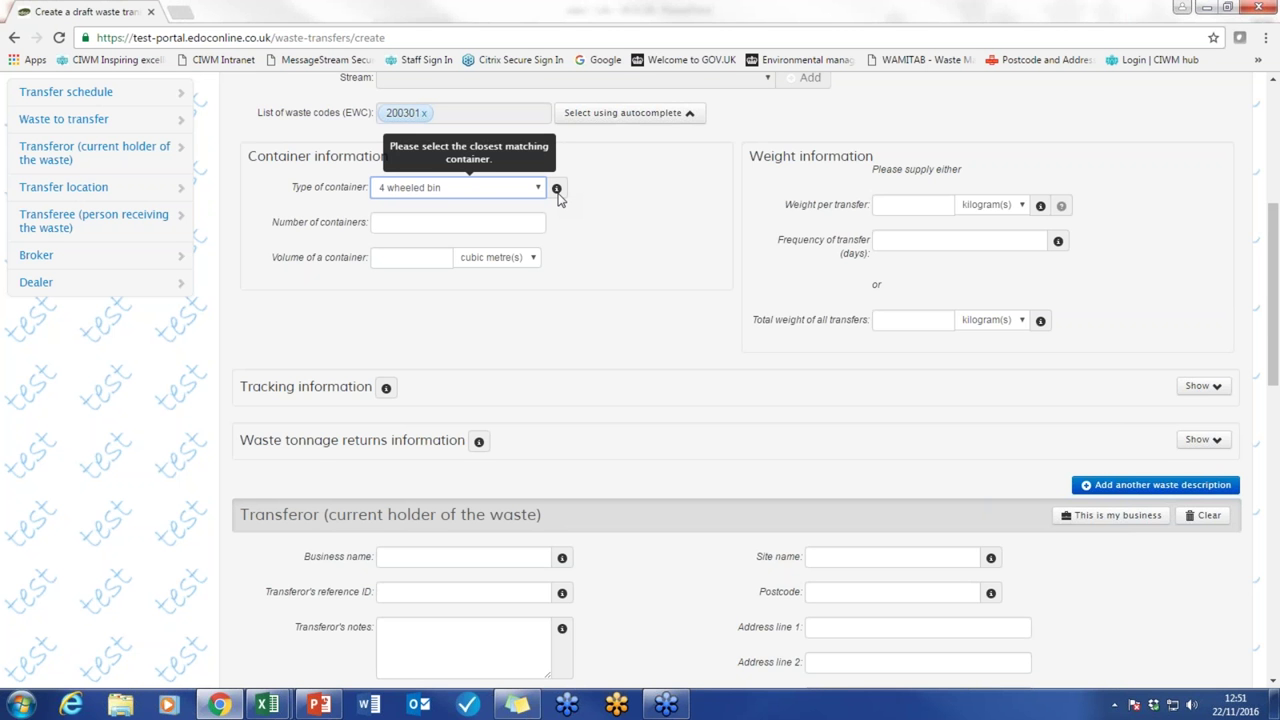
{"action": "left_click", "coordinate": [512, 221]}
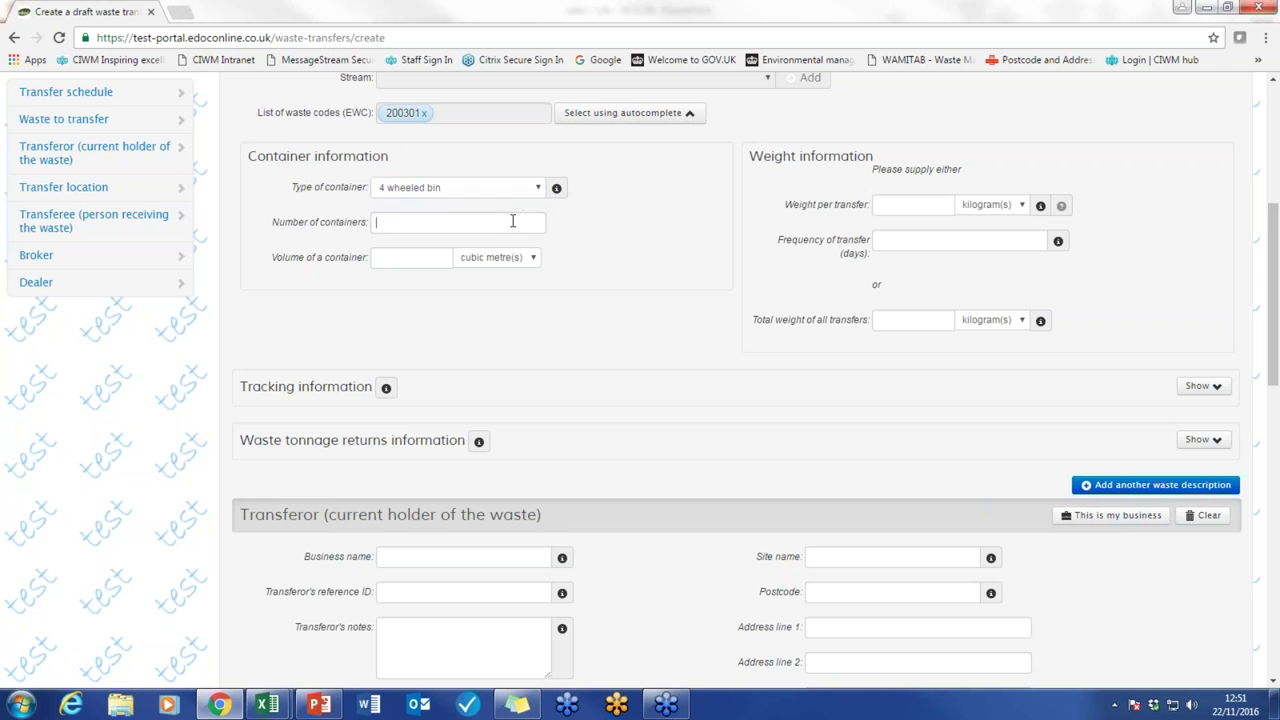
{"action": "type", "text": "10"}
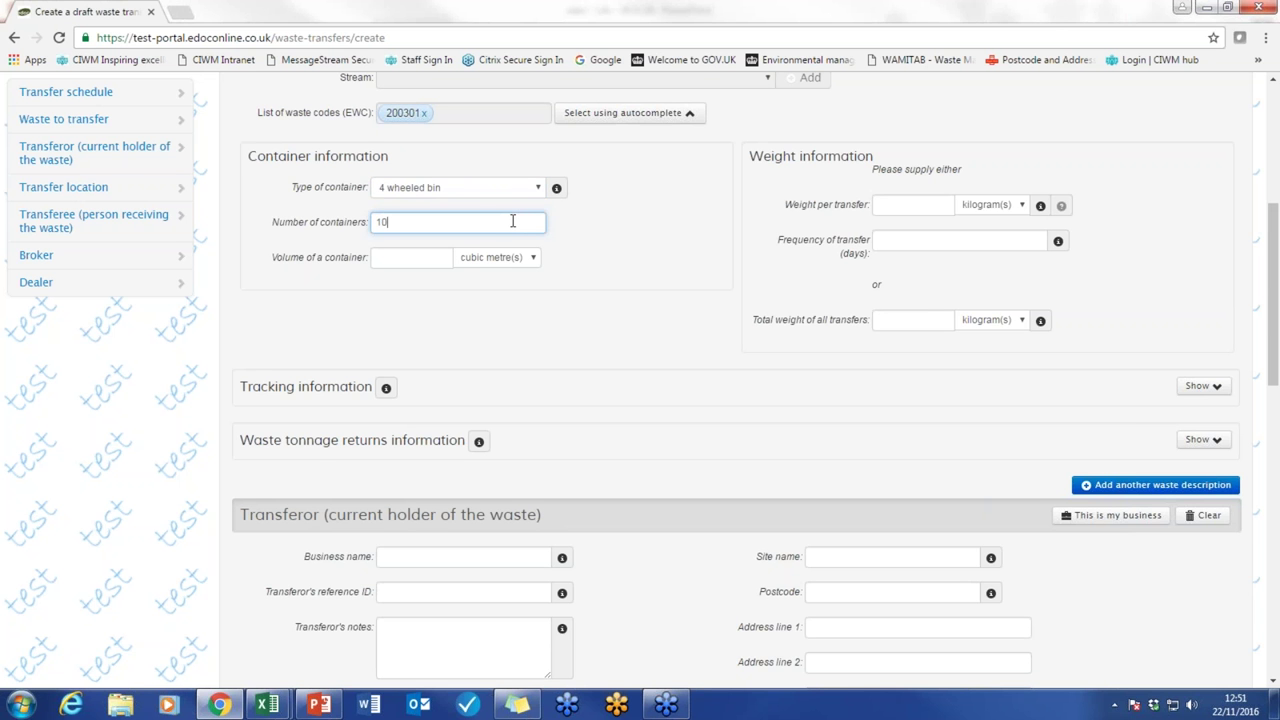
{"action": "left_click", "coordinate": [434, 257]}
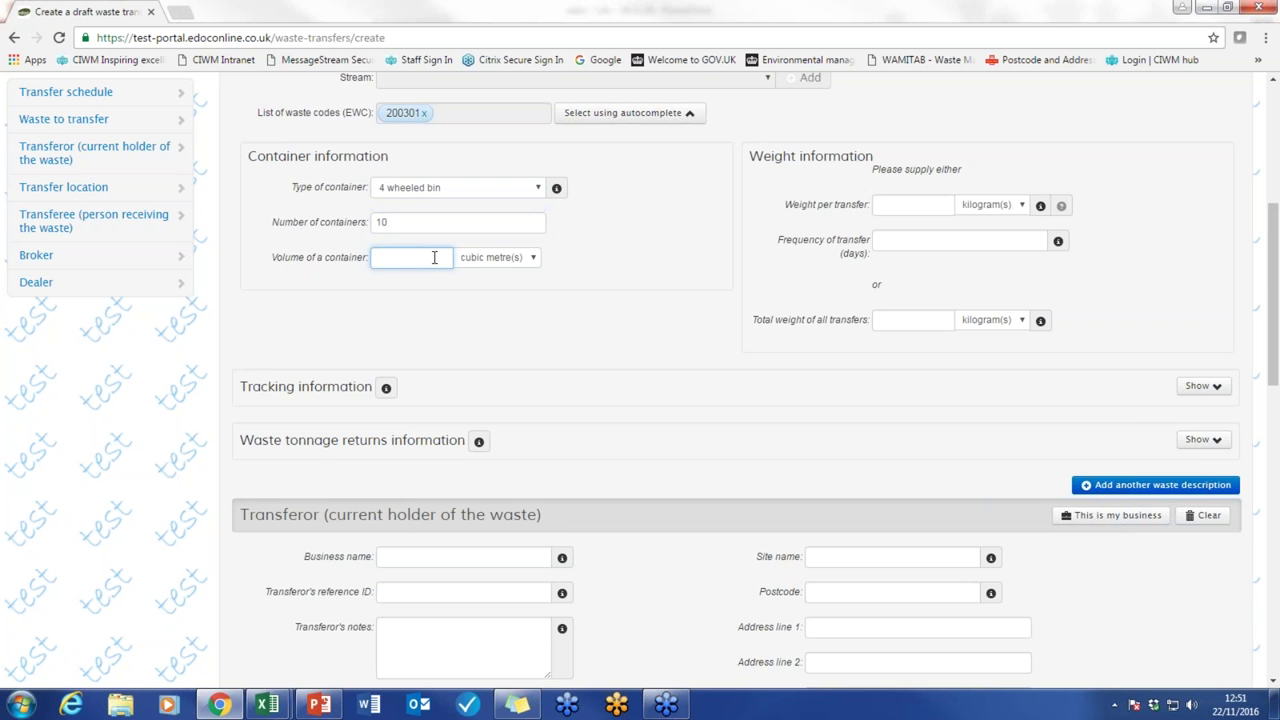
{"action": "type", "text": "1100"}
{"action": "left_click", "coordinate": [584, 274]}
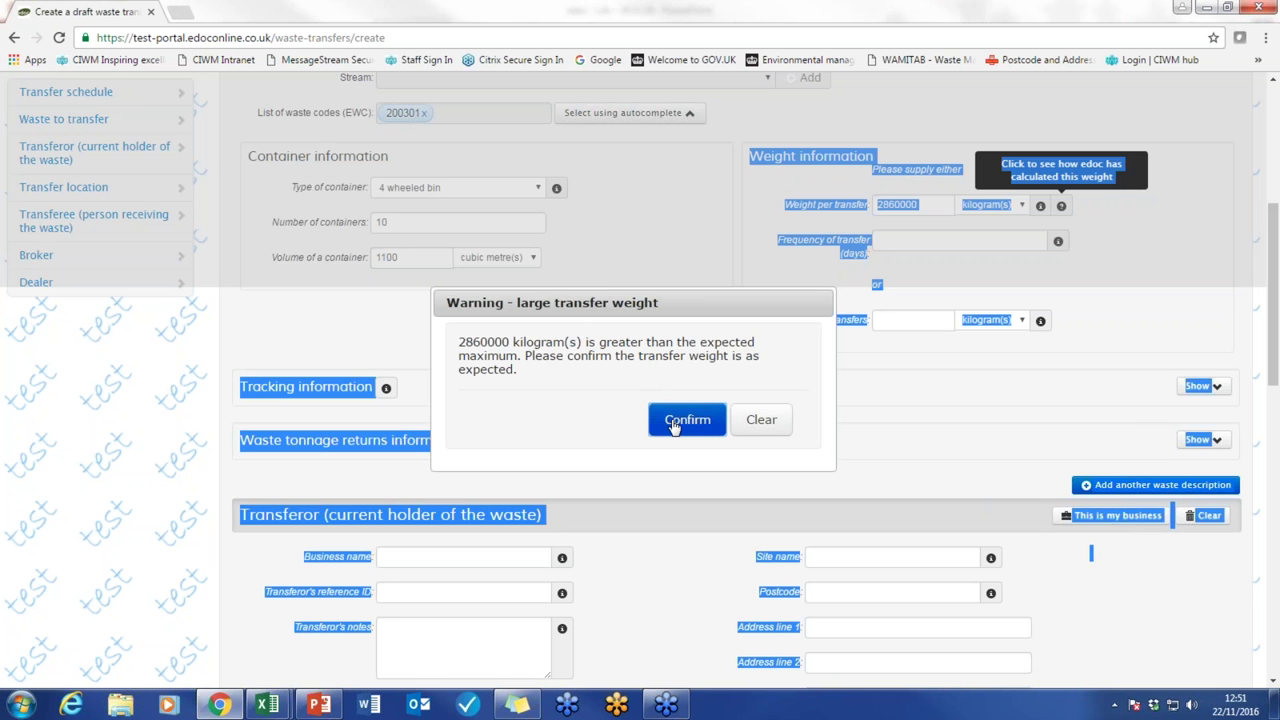
Step: Accept the weight warning, measure volume in litres (2860 kg), set 7-day frequency, show tracking information
{"action": "left_click", "coordinate": [674, 422]}
{"action": "left_click", "coordinate": [531, 268]}
{"action": "left_click", "coordinate": [534, 302]}
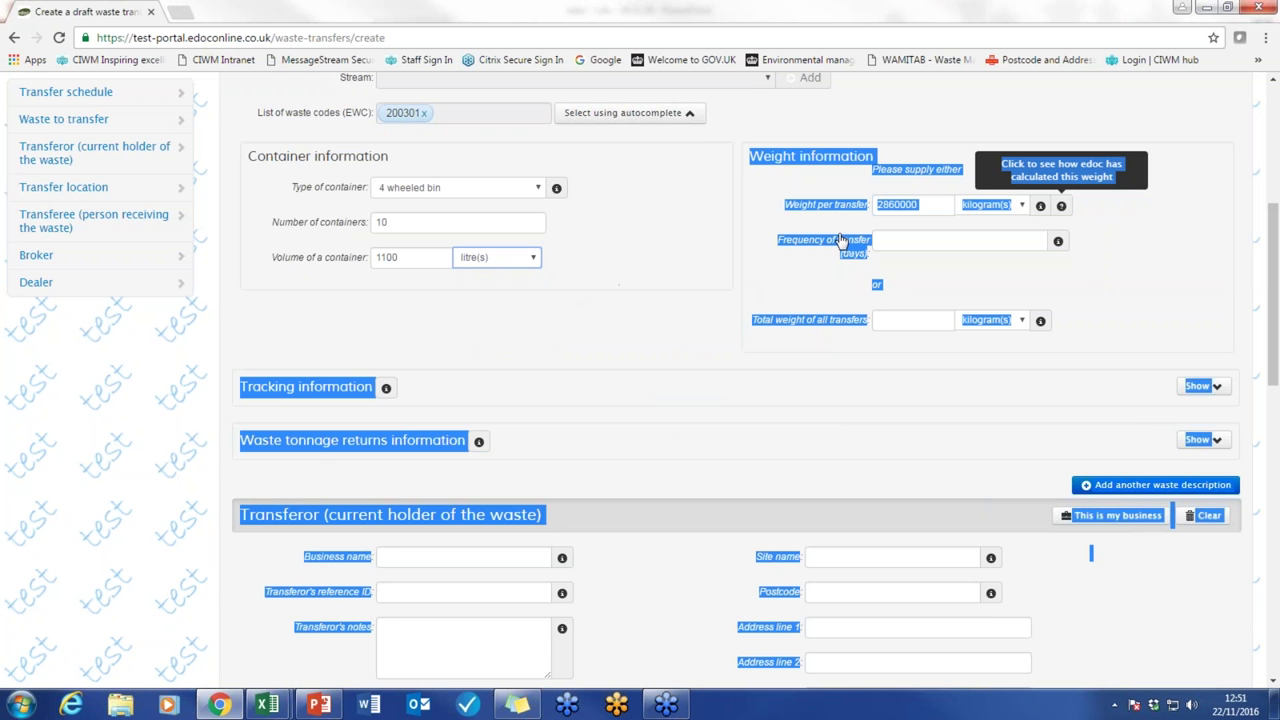
{"action": "left_click", "coordinate": [720, 261]}
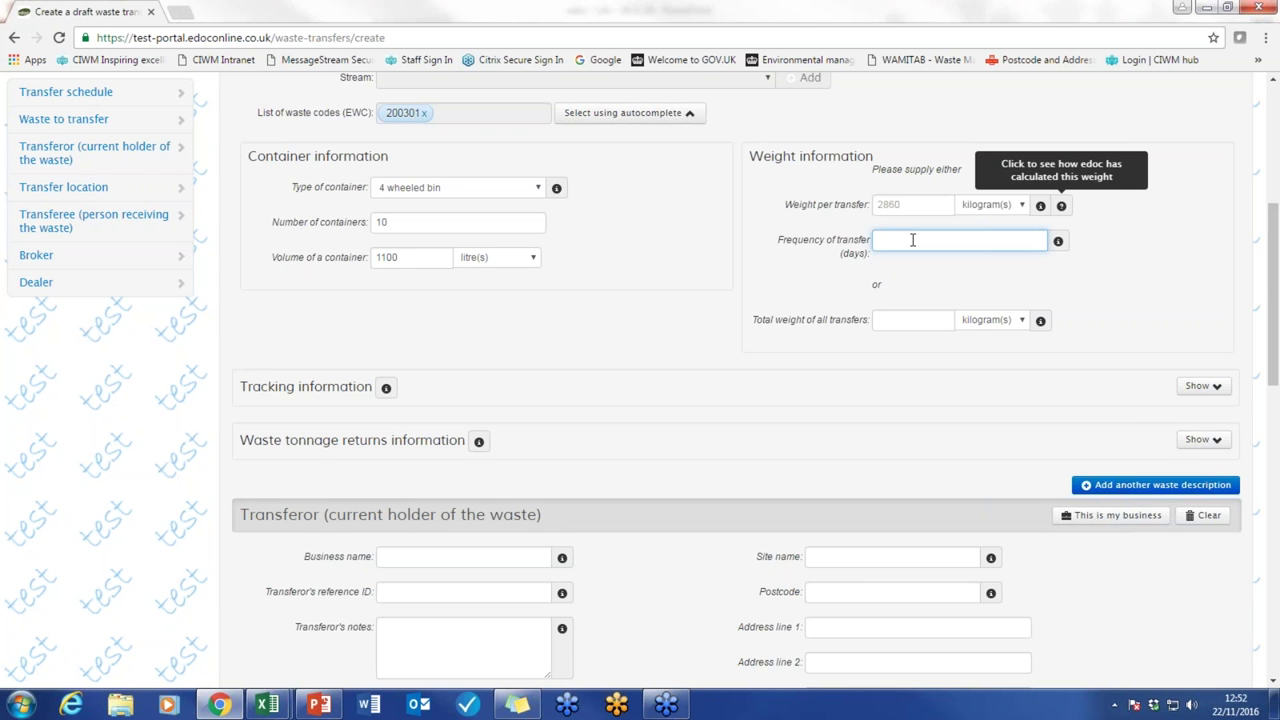
{"action": "type", "text": "7"}
{"action": "left_click", "coordinate": [1200, 387]}
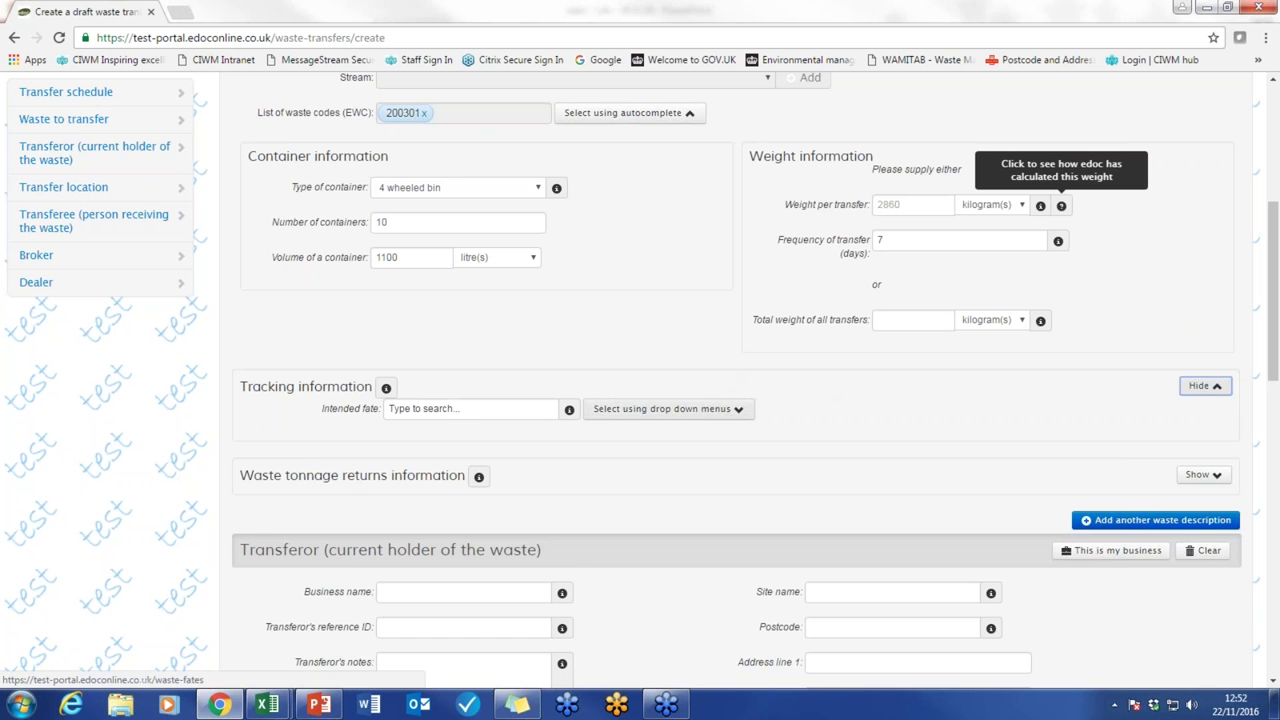
Step: Set fate group to Recycling and fate to Metal recycling, then hide tracking information
{"action": "left_click", "coordinate": [710, 409]}
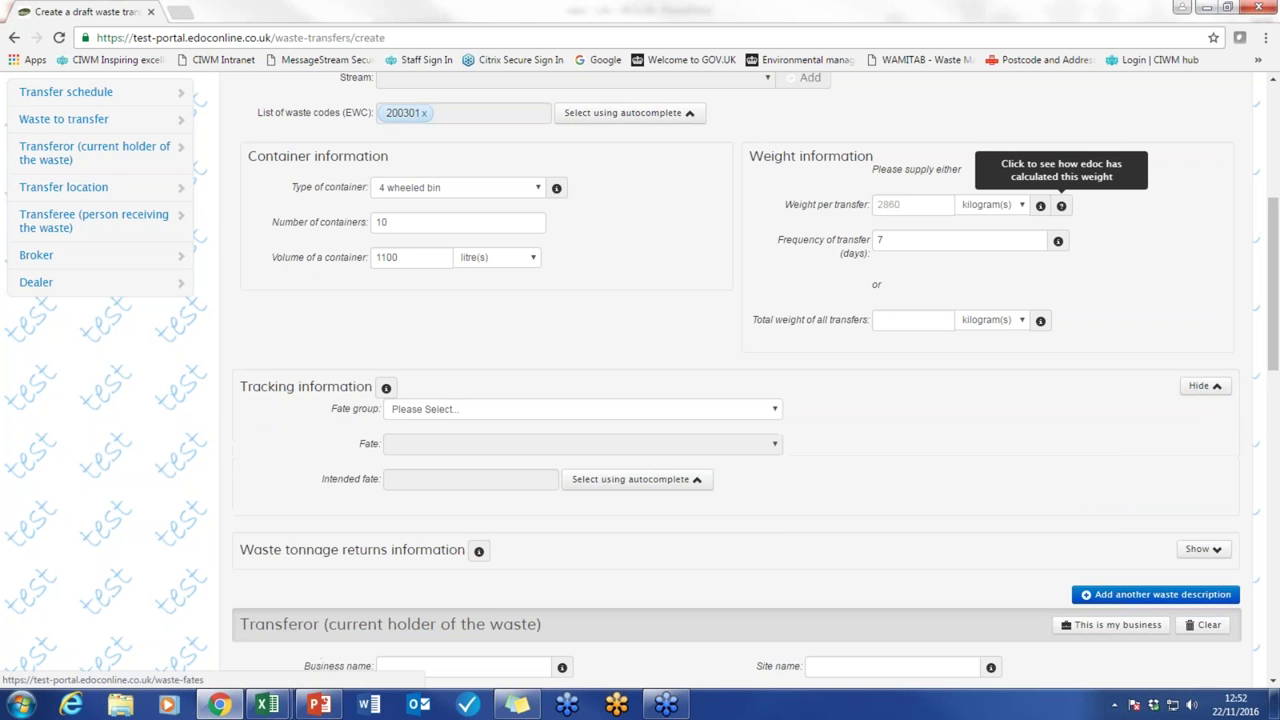
{"action": "left_click", "coordinate": [708, 414]}
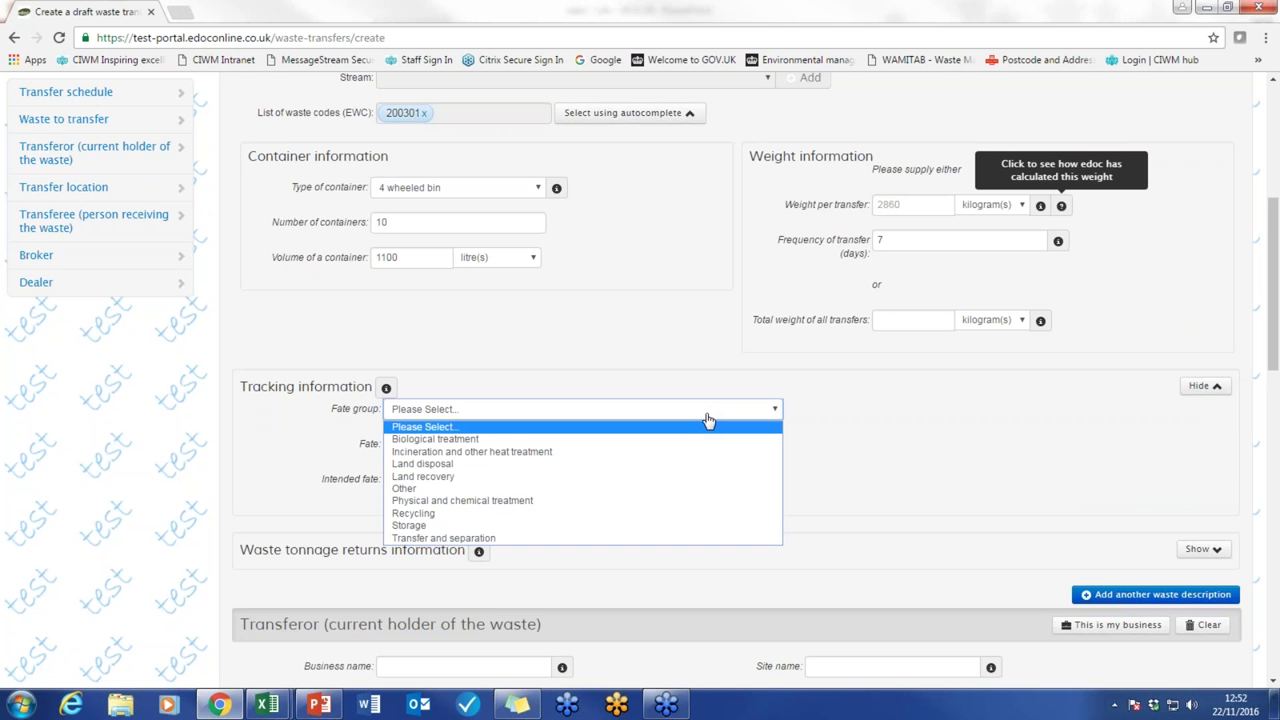
{"action": "left_click", "coordinate": [701, 513]}
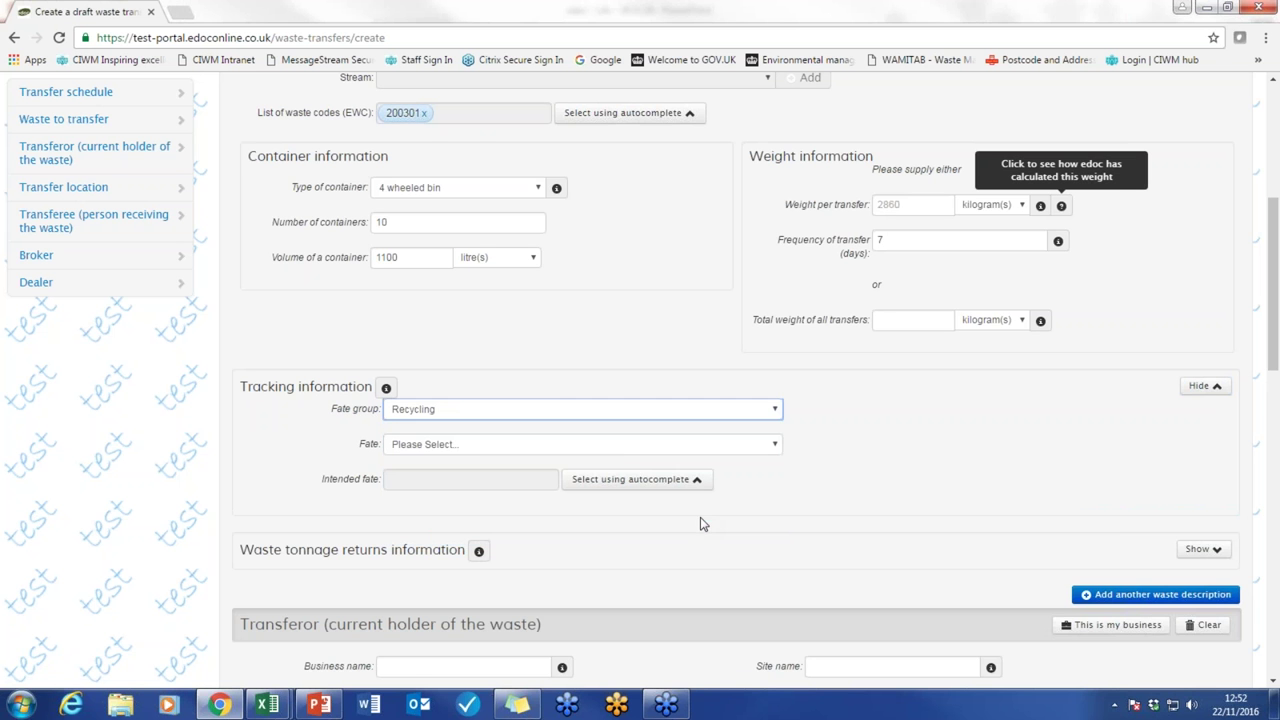
{"action": "left_click", "coordinate": [625, 446]}
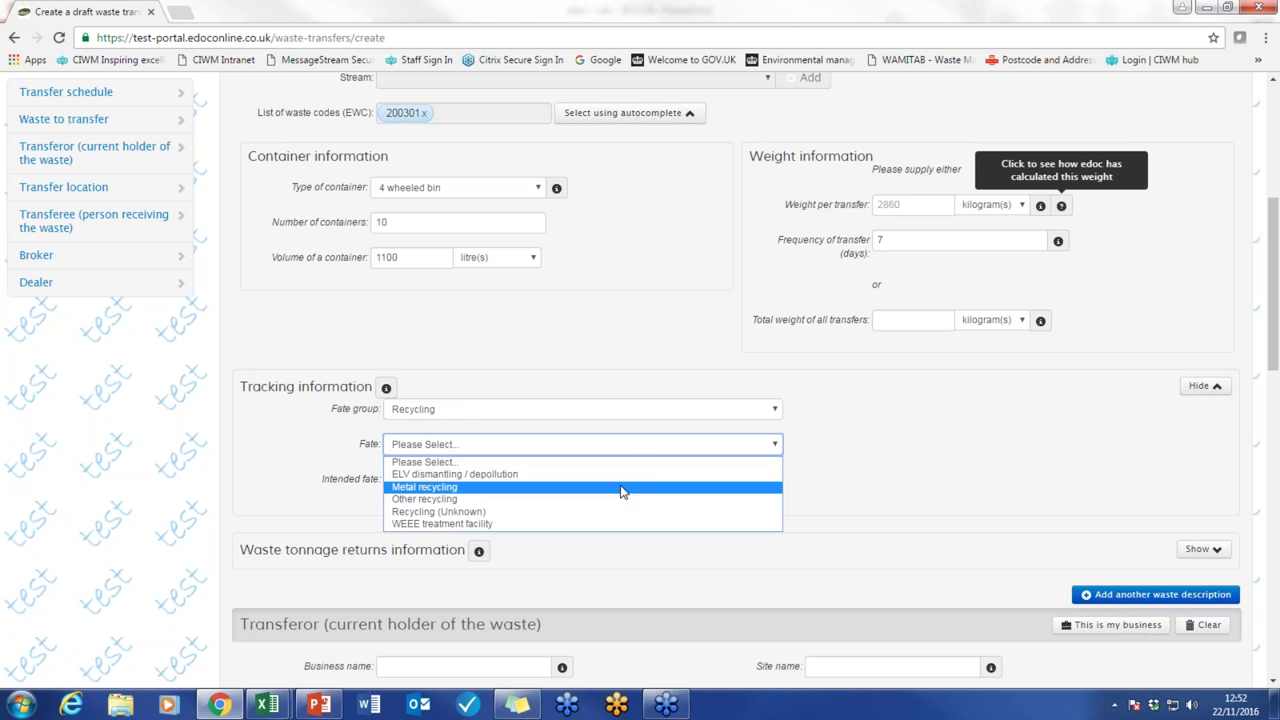
{"action": "left_click", "coordinate": [621, 487]}
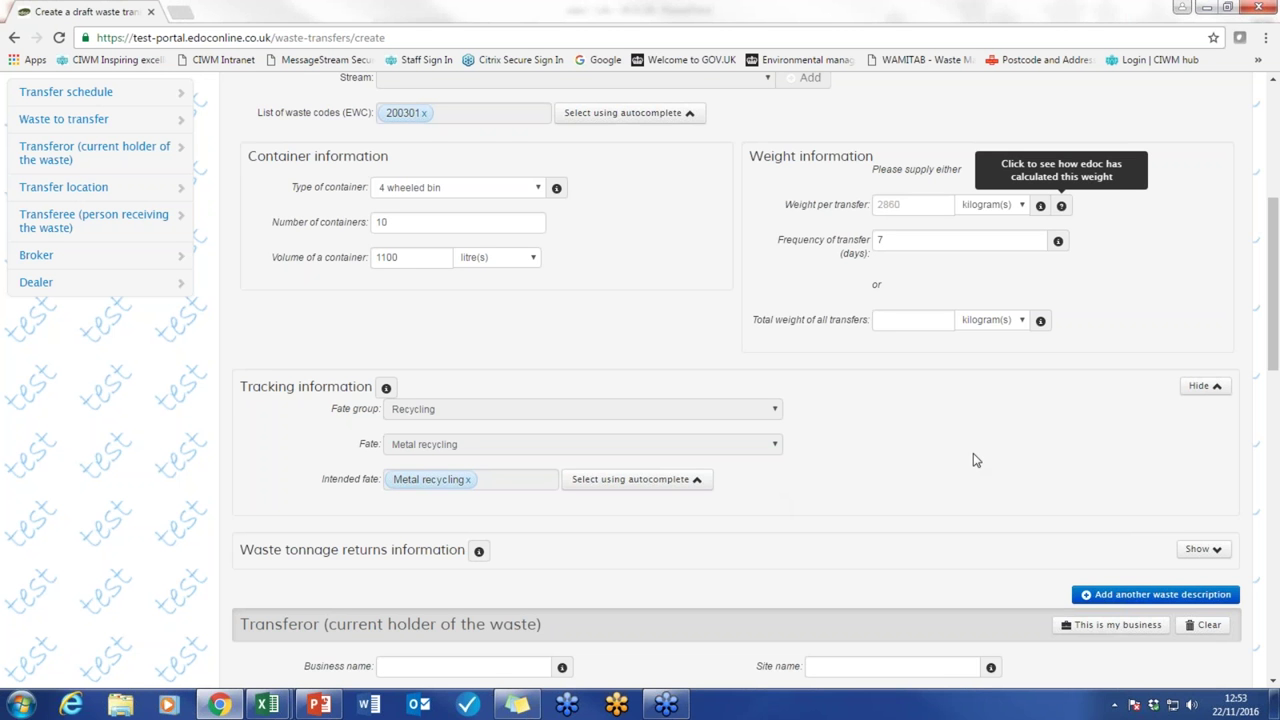
{"action": "left_click", "coordinate": [1203, 386]}
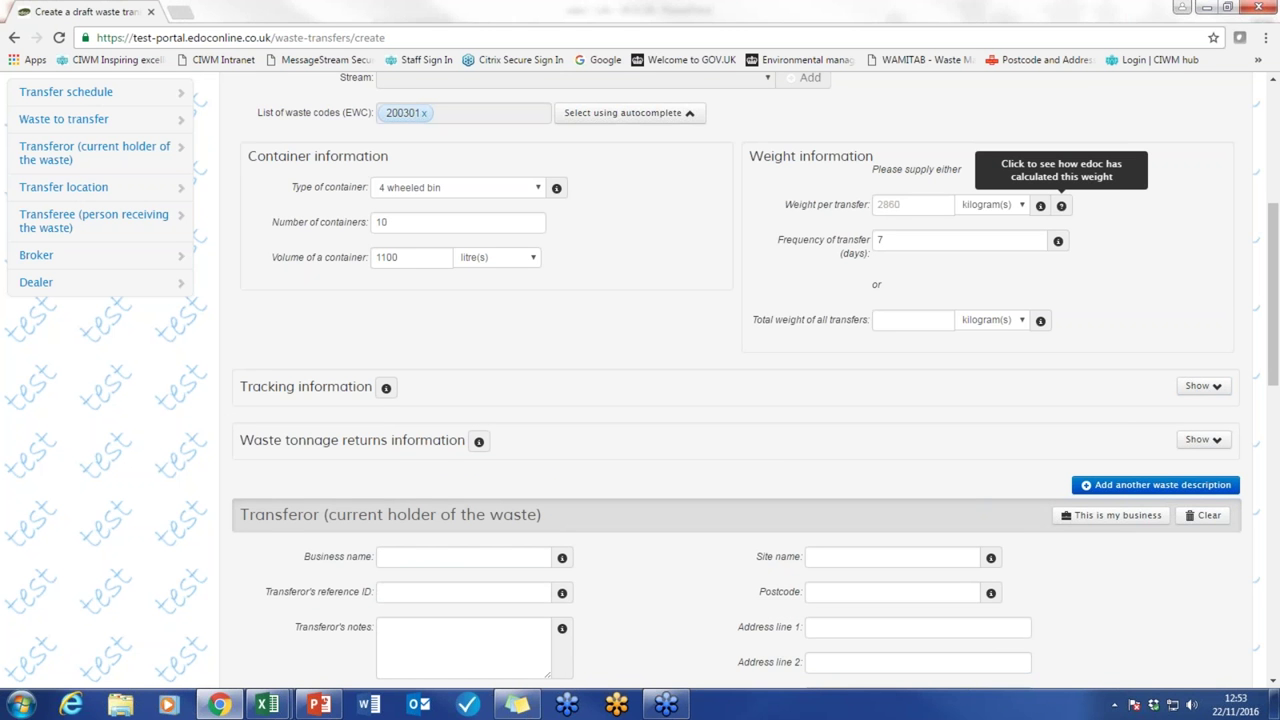
{"action": "key", "text": "Return"}
{"action": "scroll", "coordinate": [1200, 424], "scroll_direction": "down", "scroll_amount": 3}
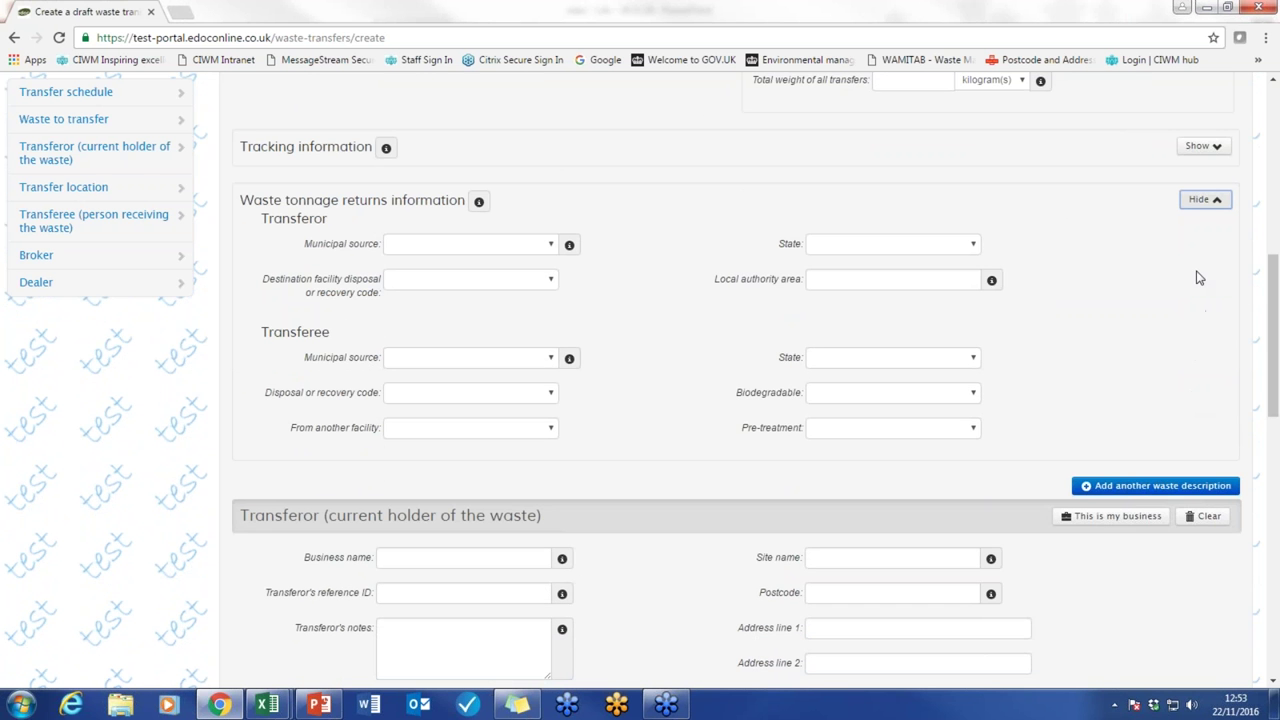
{"action": "left_click", "coordinate": [1205, 200]}
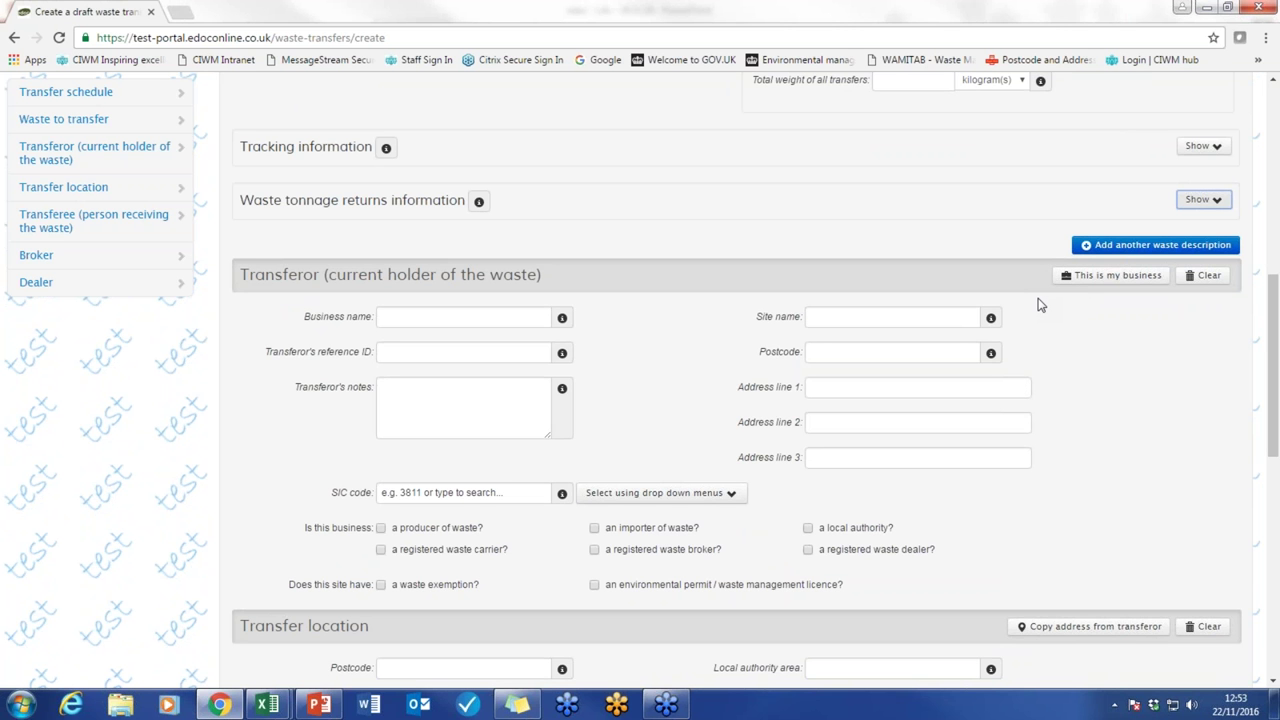
Step: Make the transferor your own business at the Create Cente site with SIC code 74901 Environmental consulting
{"action": "left_click", "coordinate": [1083, 276]}
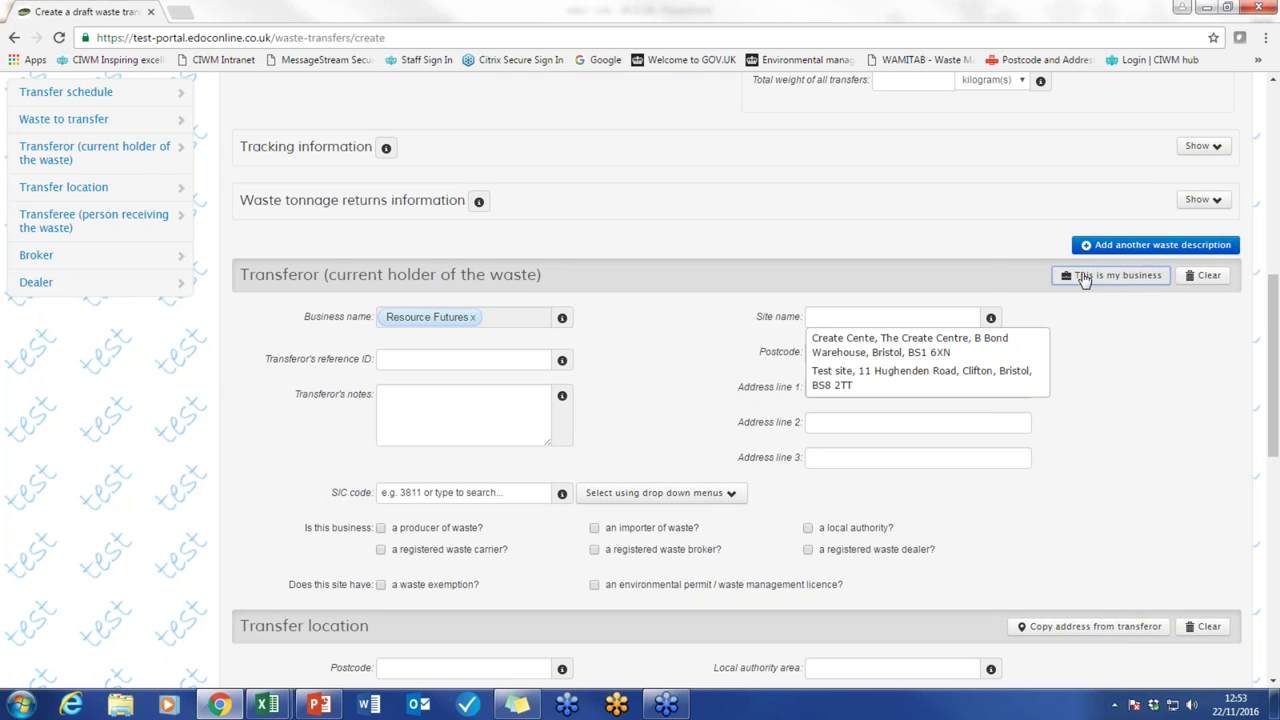
{"action": "left_click", "coordinate": [1016, 353]}
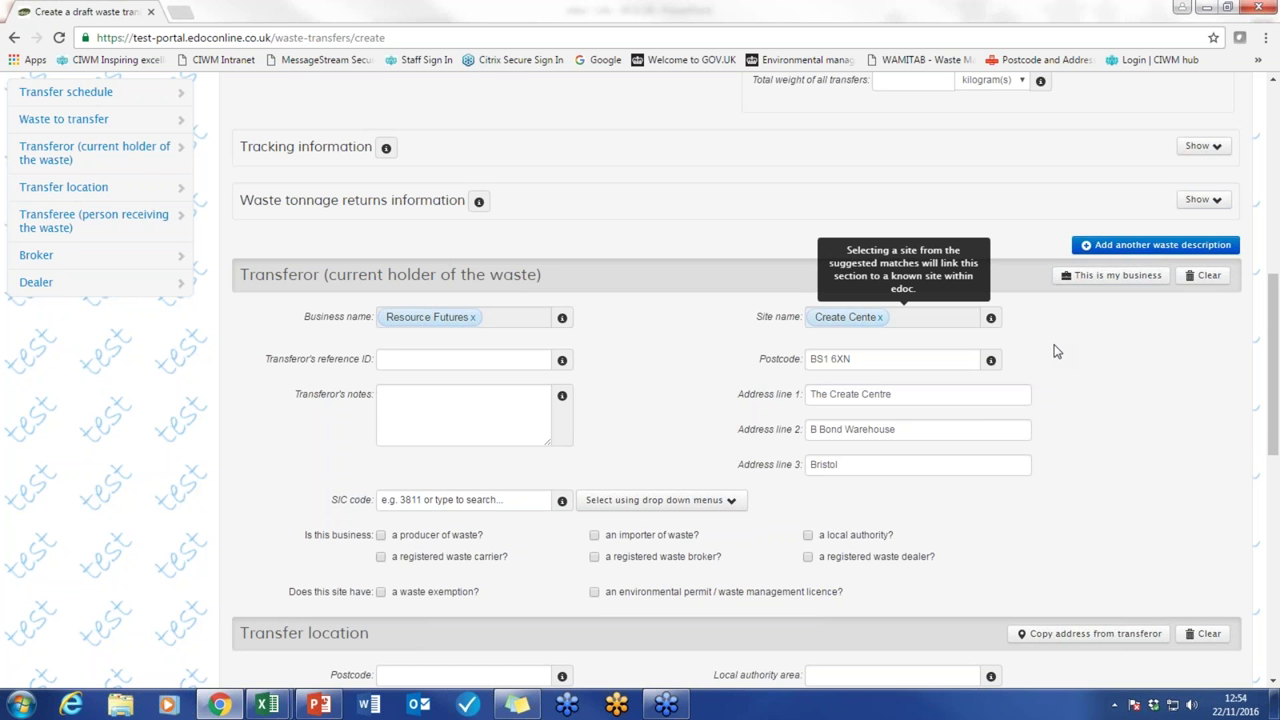
{"action": "scroll", "coordinate": [1057, 351], "scroll_direction": "down", "scroll_amount": 2}
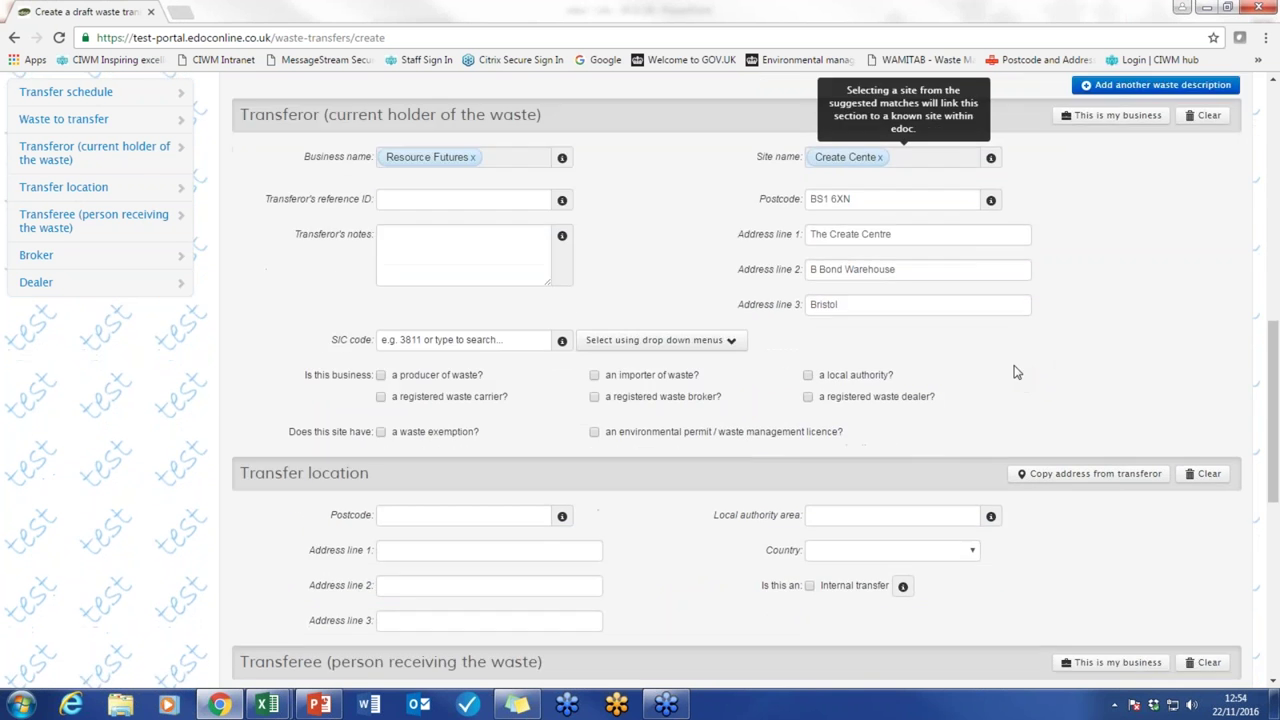
{"action": "left_click", "coordinate": [420, 340]}
{"action": "type", "text": "74901"}
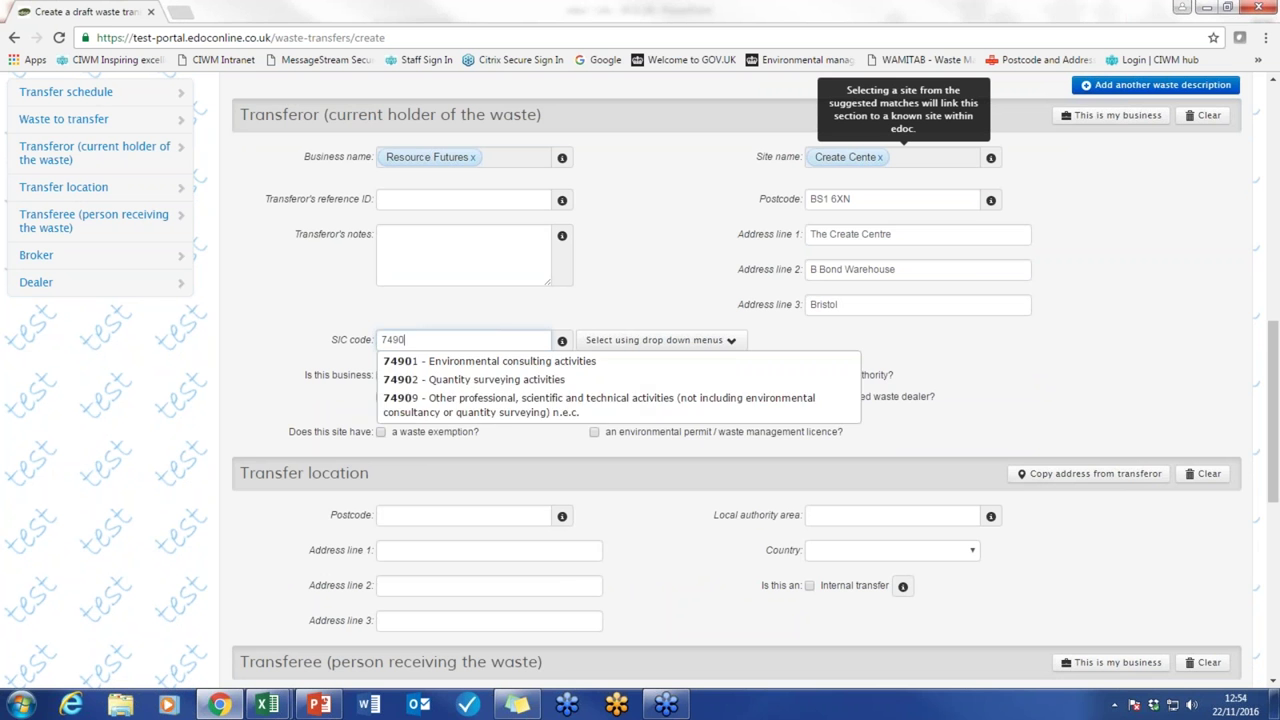
{"action": "left_click", "coordinate": [462, 361]}
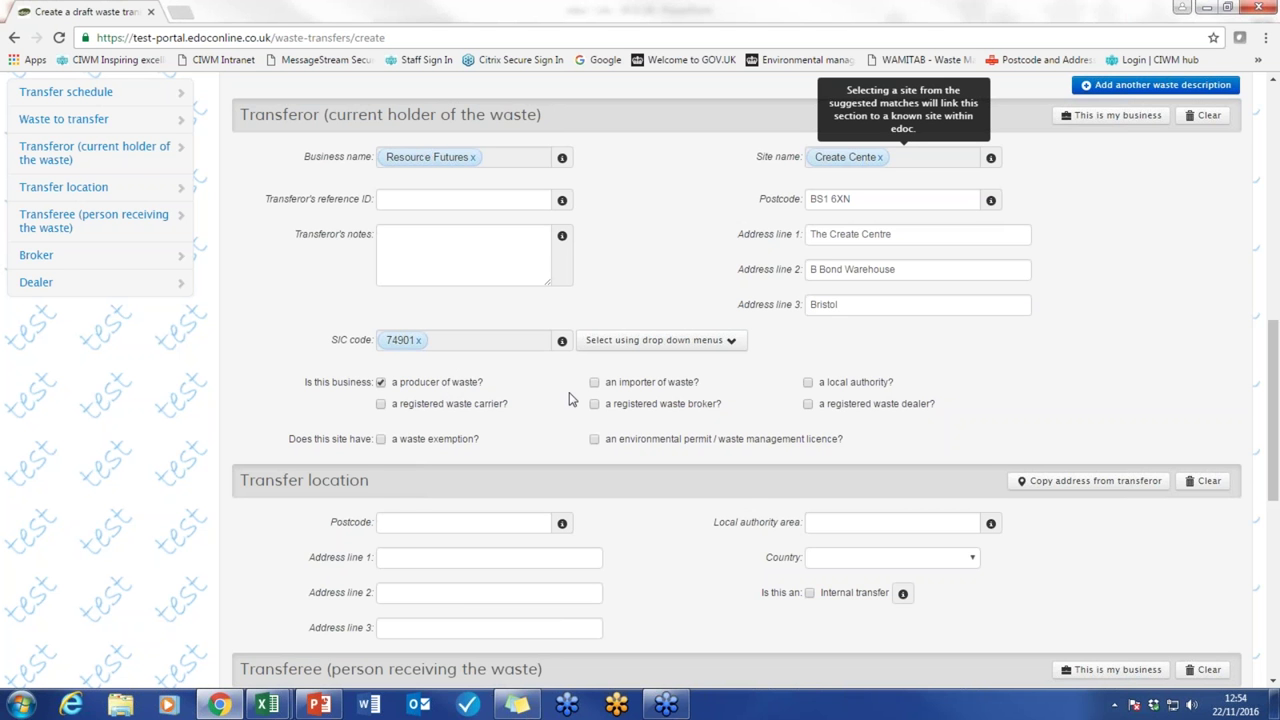
{"action": "scroll", "coordinate": [569, 392], "scroll_direction": "down", "scroll_amount": 3}
{"action": "scroll", "coordinate": [569, 392], "scroll_direction": "down", "scroll_amount": 3}
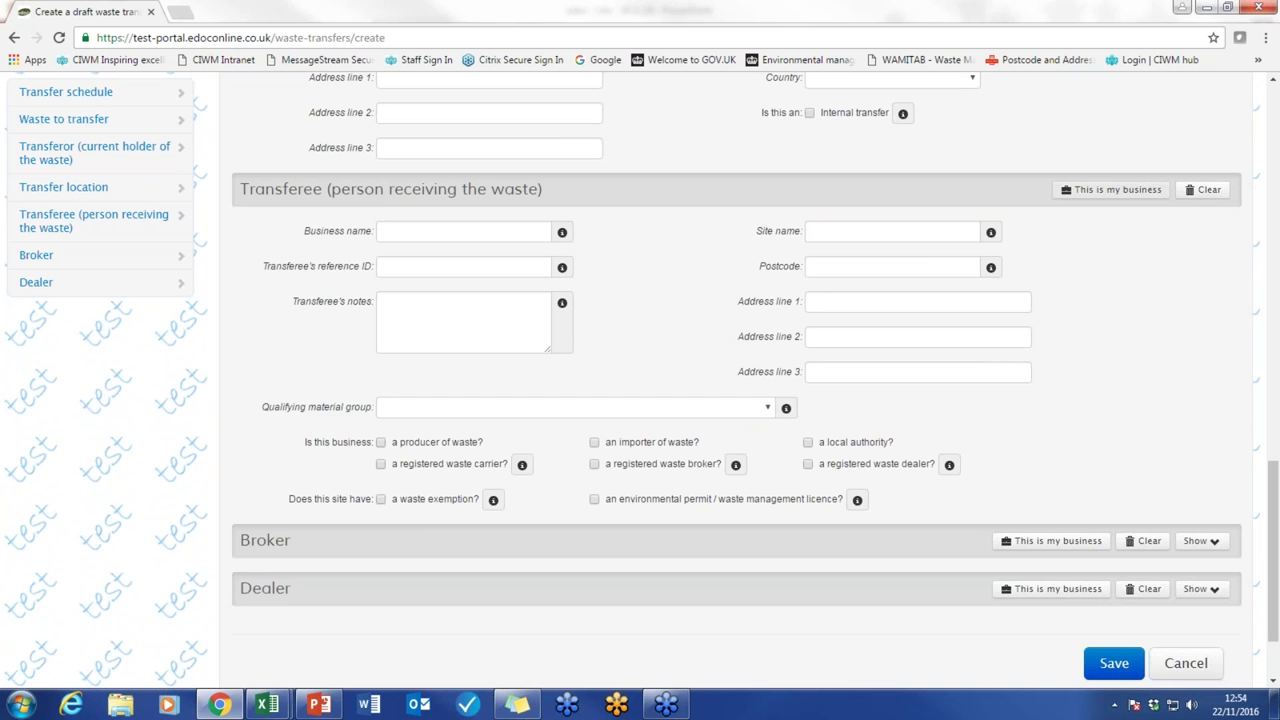
{"action": "left_click", "coordinate": [1107, 191]}
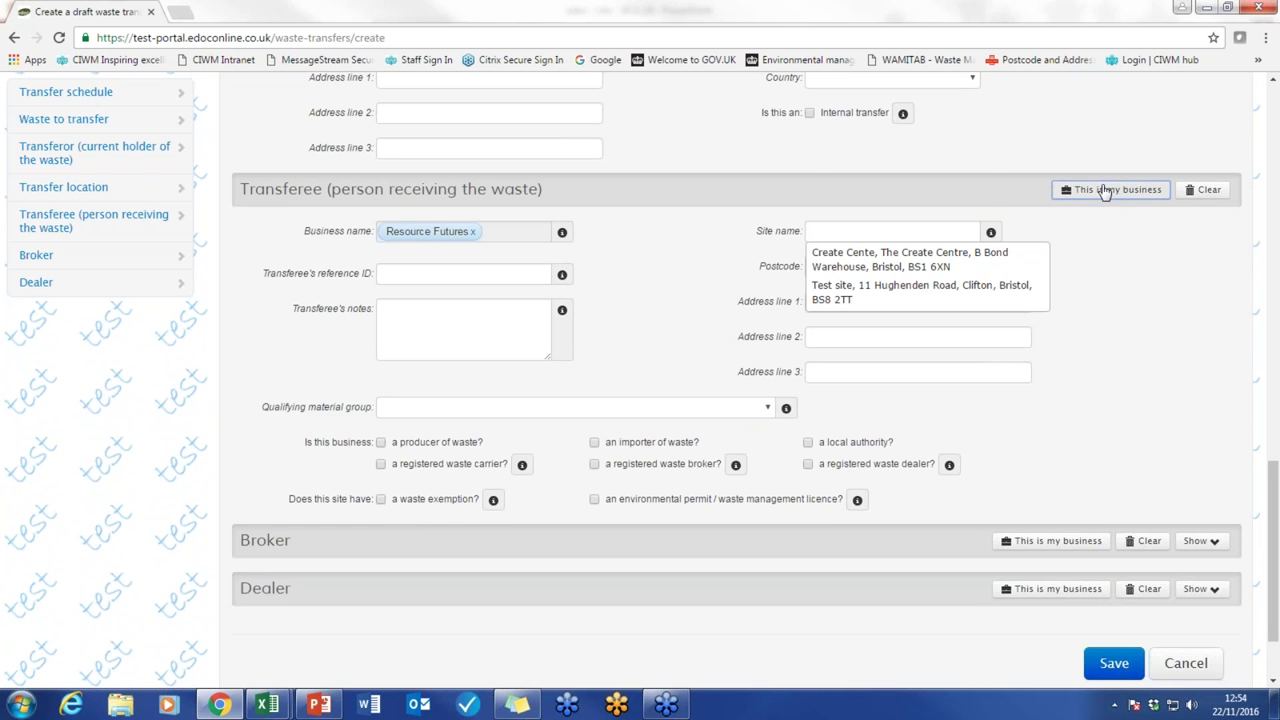
{"action": "left_click", "coordinate": [1006, 262]}
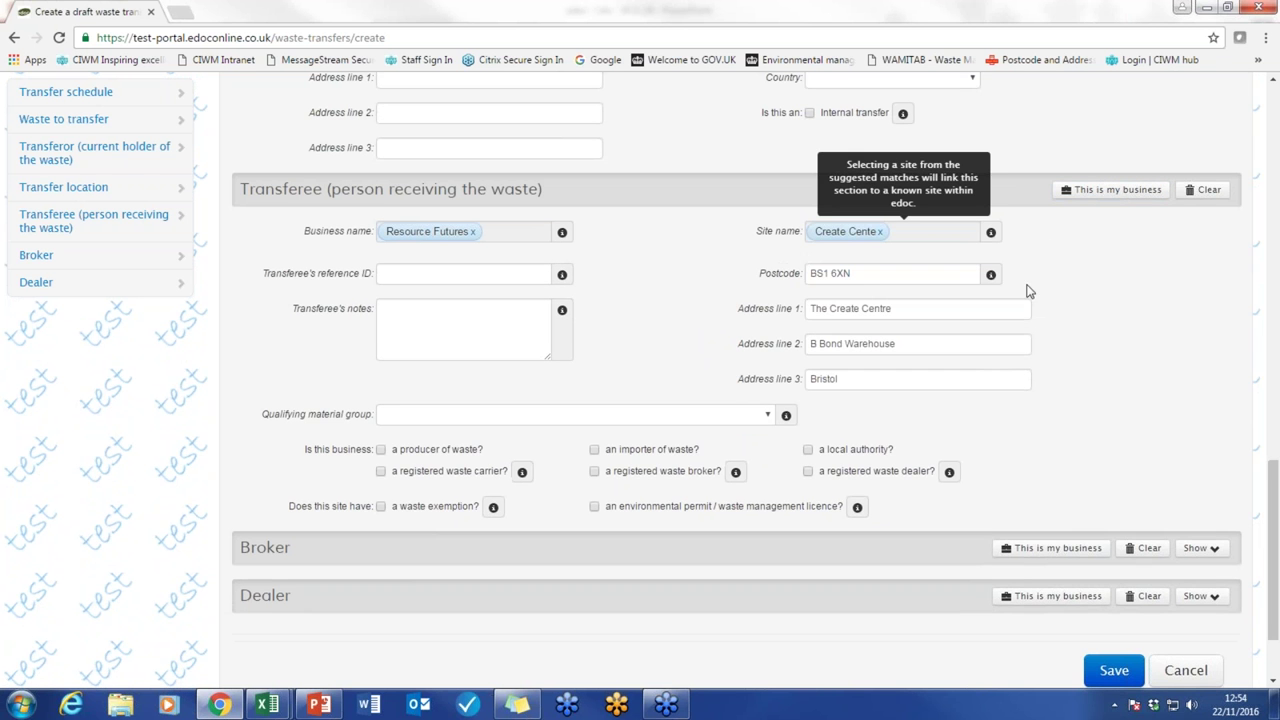
{"action": "scroll", "coordinate": [1094, 326], "scroll_direction": "down", "scroll_amount": 2}
{"action": "mouse_move", "coordinate": [947, 358]}
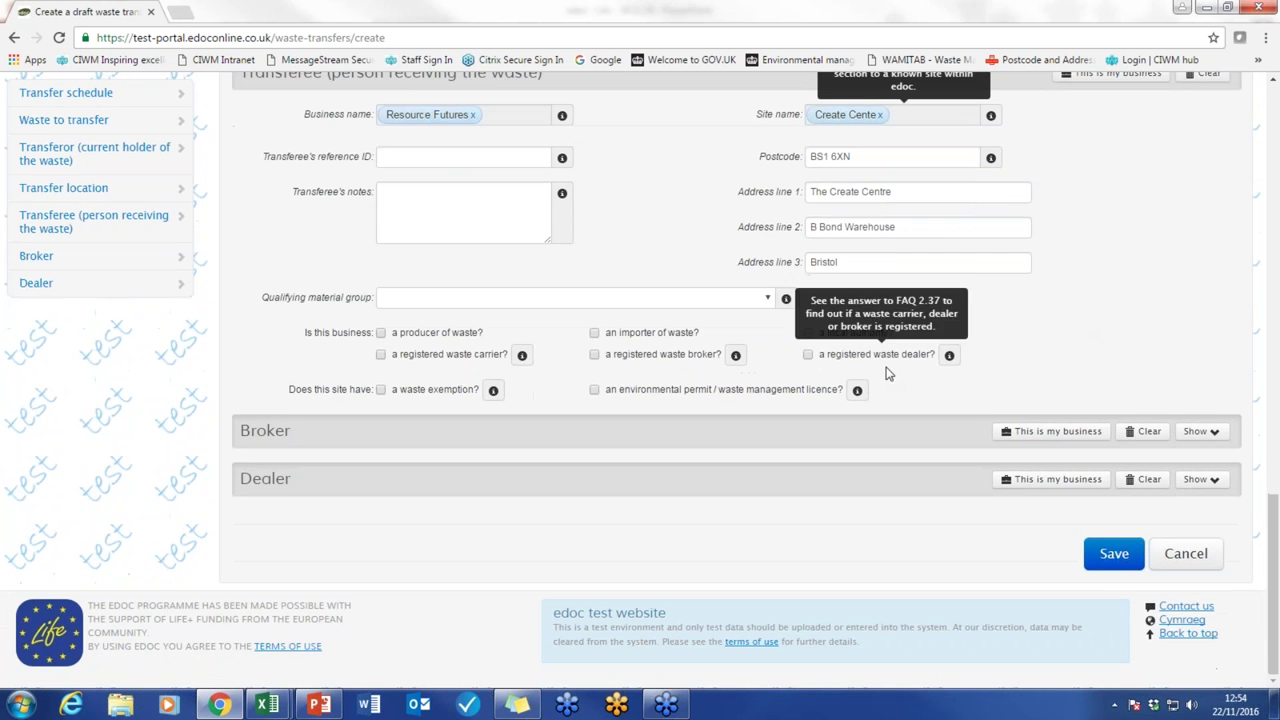
{"action": "scroll", "coordinate": [872, 375], "scroll_direction": "up", "scroll_amount": 3}
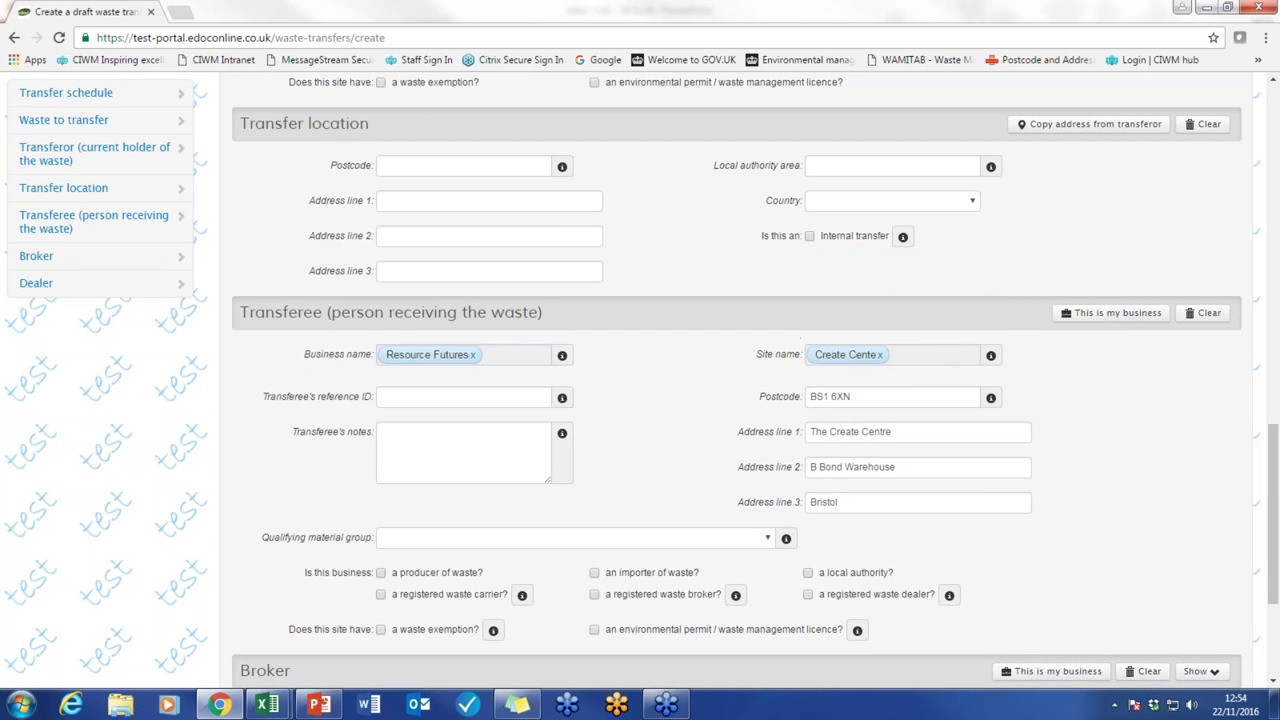
{"action": "left_click", "coordinate": [472, 355]}
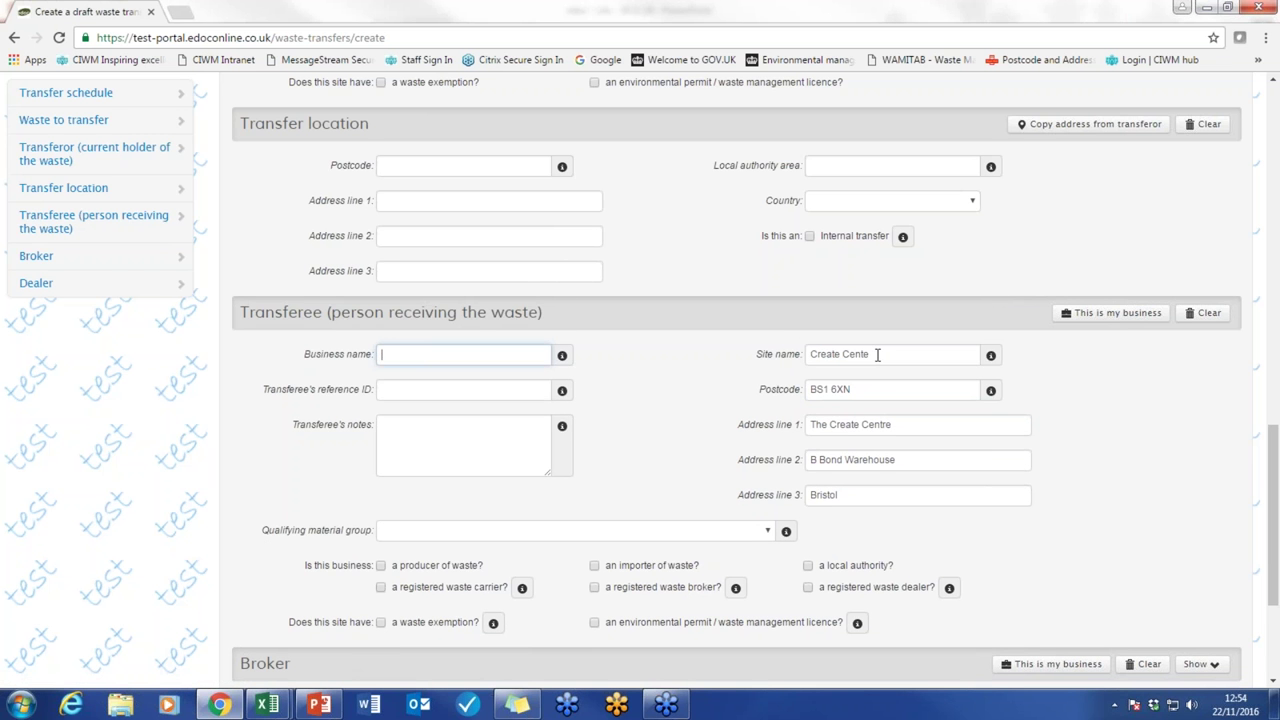
{"action": "left_click_drag", "start_coordinate": [876, 354], "coordinate": [766, 354]}
{"action": "key", "text": "BackSpace"}
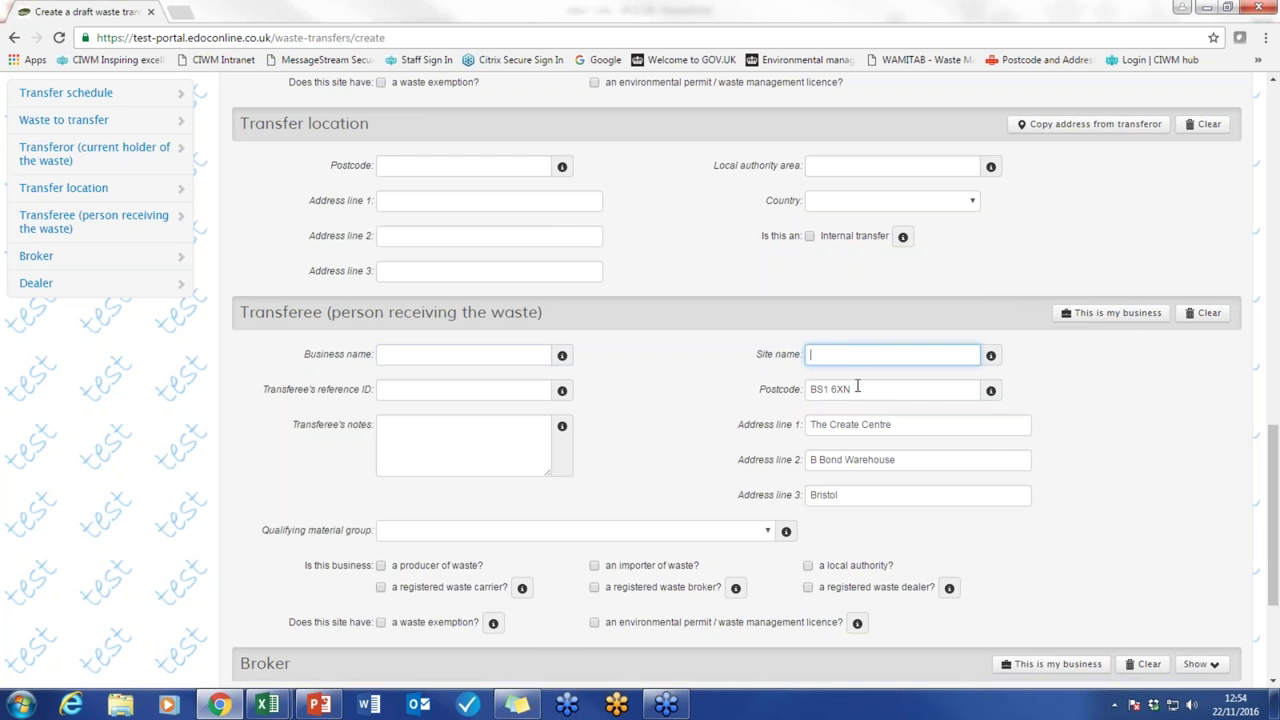
{"action": "left_click_drag", "start_coordinate": [857, 389], "coordinate": [806, 389]}
{"action": "key", "text": "BackSpace"}
{"action": "left_click_drag", "start_coordinate": [890, 425], "coordinate": [789, 430]}
{"action": "key", "text": "BackSpace"}
{"action": "left_click_drag", "start_coordinate": [897, 460], "coordinate": [805, 494]}
{"action": "key", "text": "BackSpace"}
{"action": "key", "text": "BackSpace"}
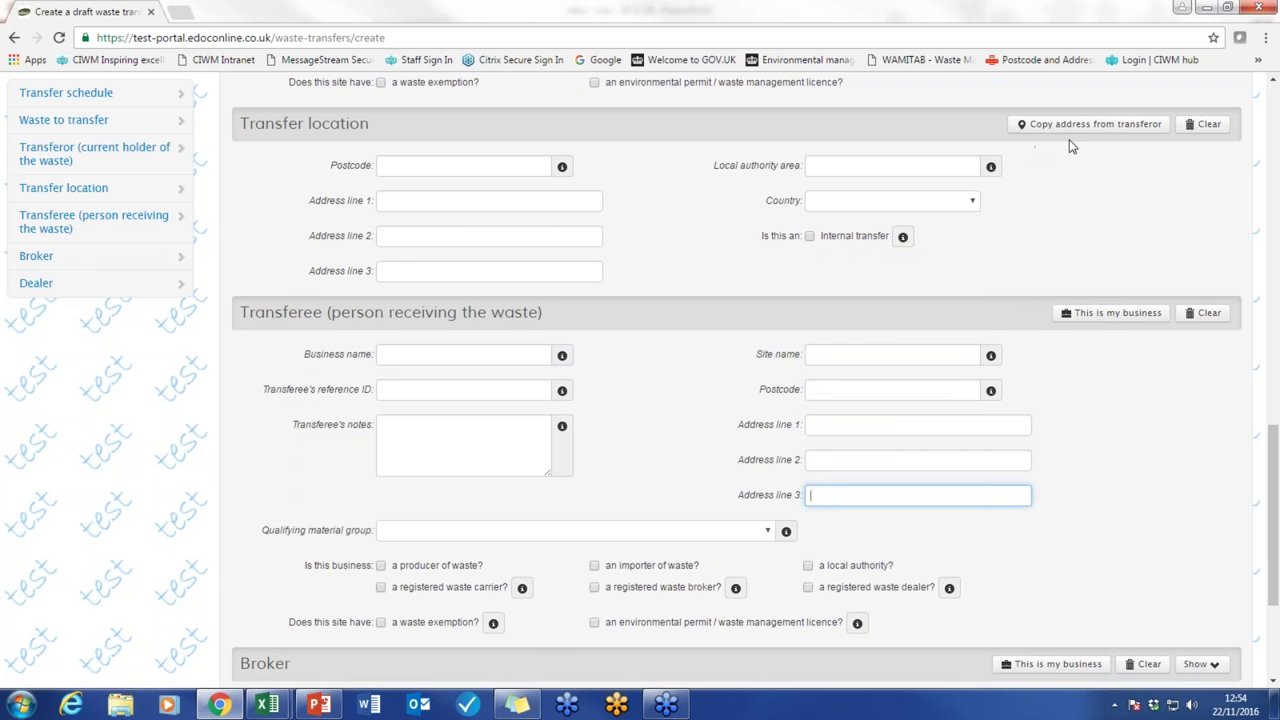
Step: Copy the transferor's address to the transfer location and make Company A at A Office the transferee
{"action": "left_click", "coordinate": [1087, 134]}
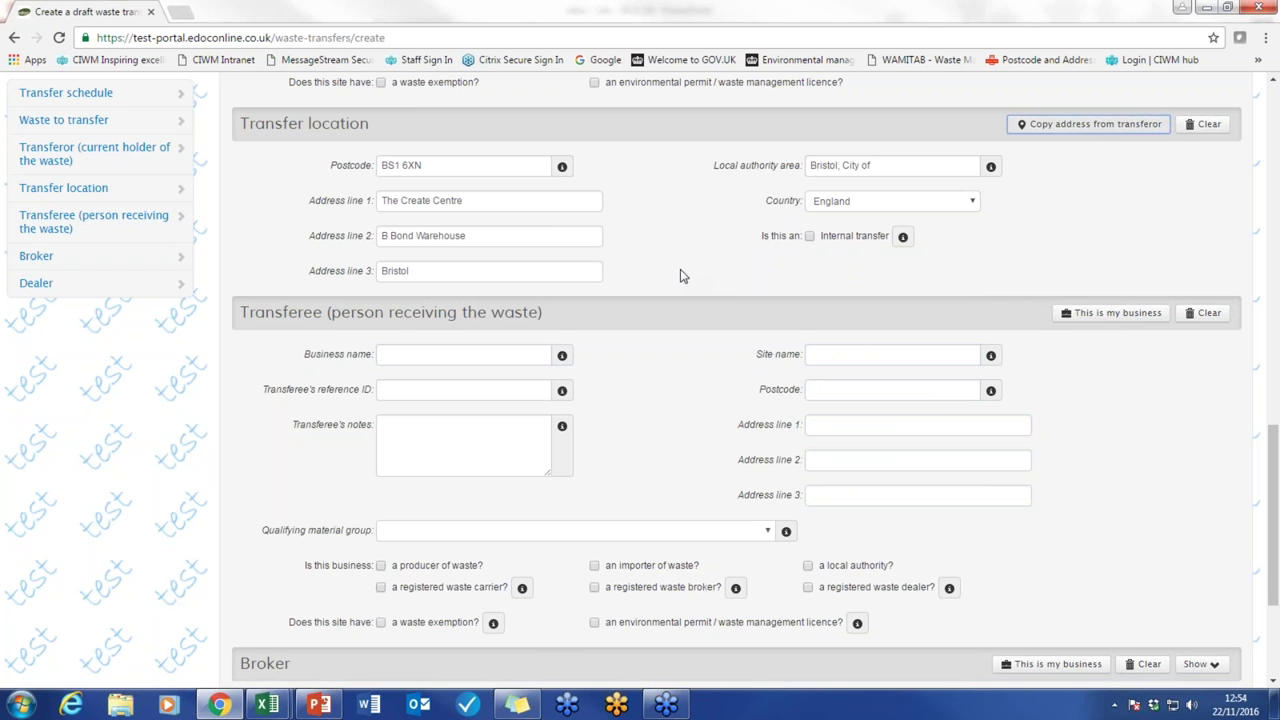
{"action": "scroll", "coordinate": [685, 274], "scroll_direction": "down", "scroll_amount": 1}
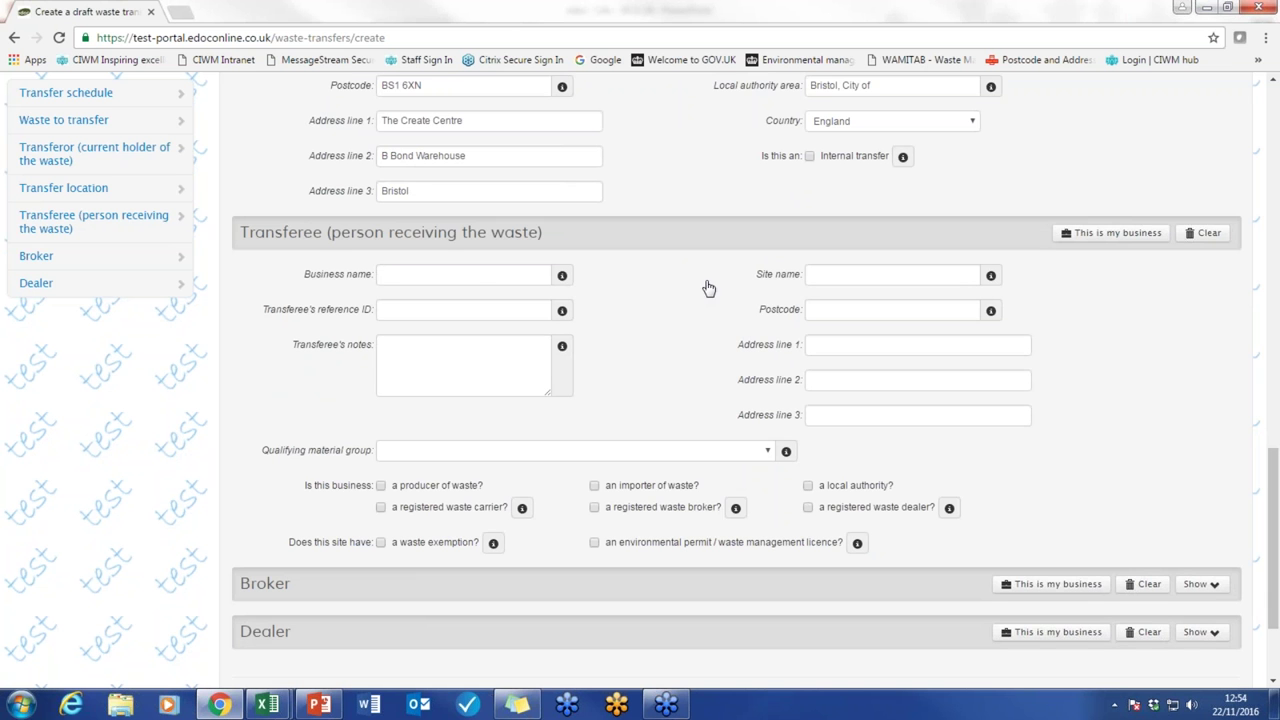
{"action": "left_click", "coordinate": [481, 276]}
{"action": "type", "text": "Company A"}
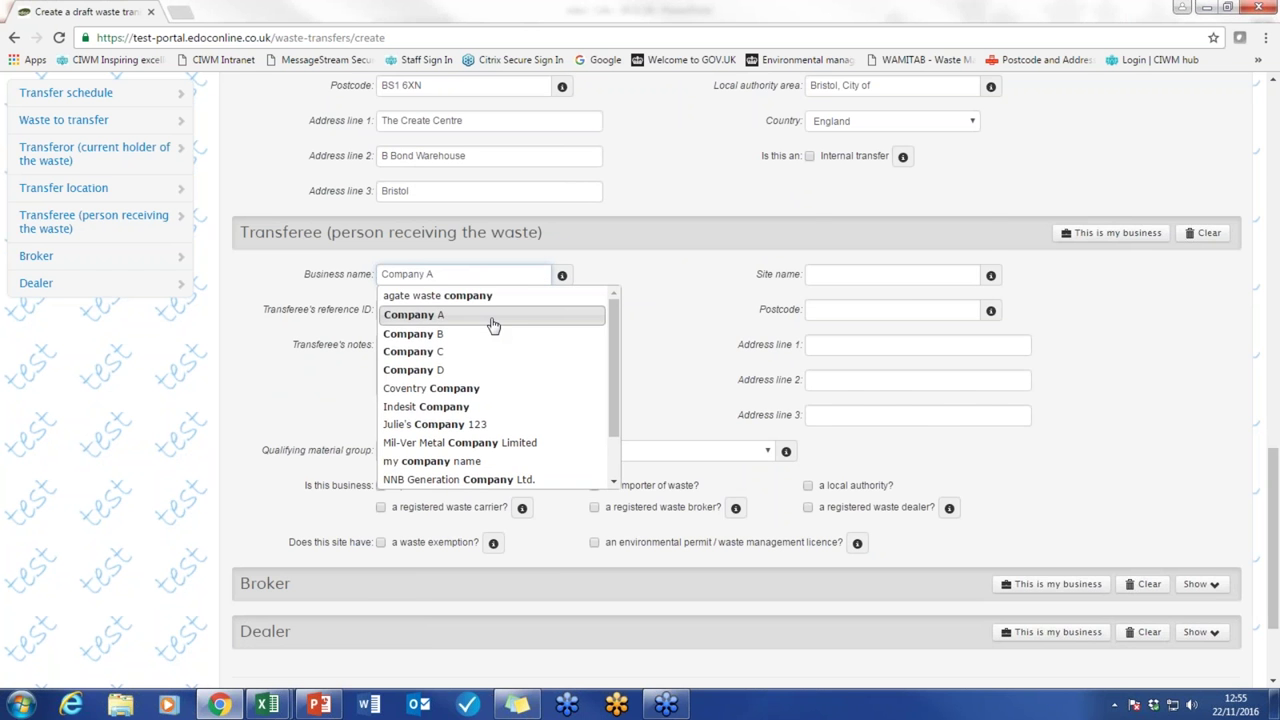
{"action": "left_click", "coordinate": [493, 324]}
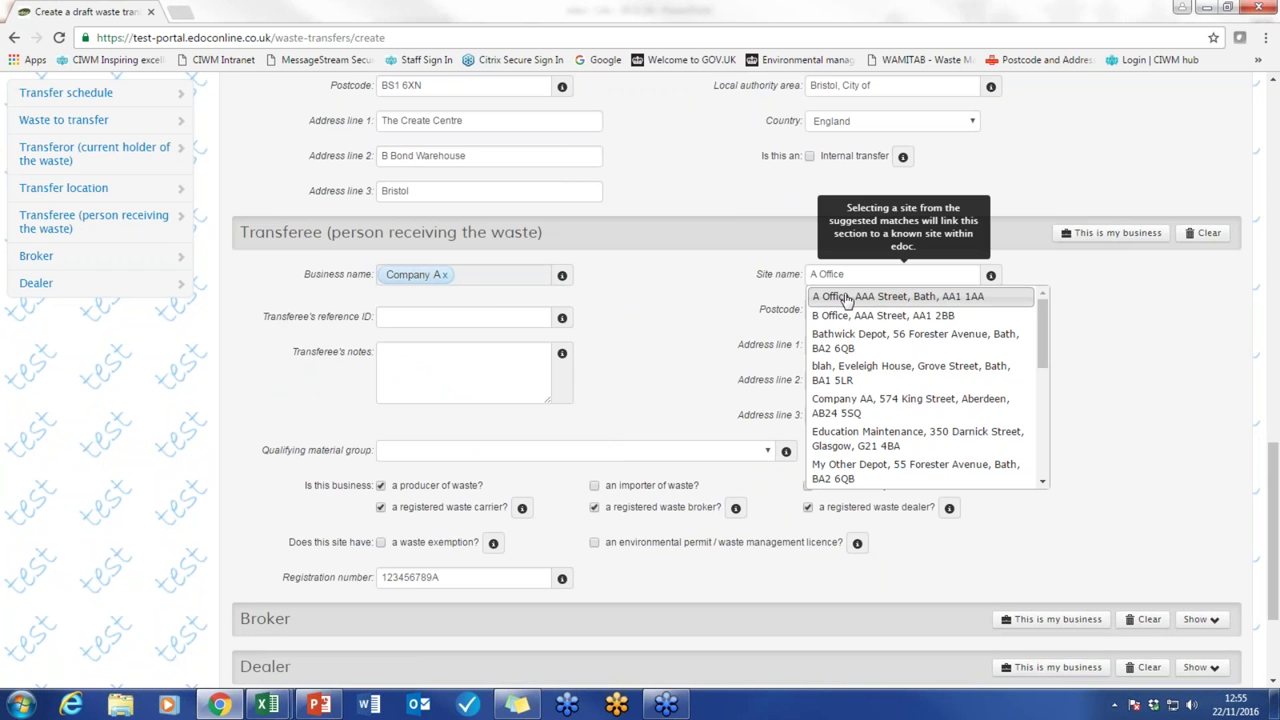
{"action": "left_click", "coordinate": [858, 300]}
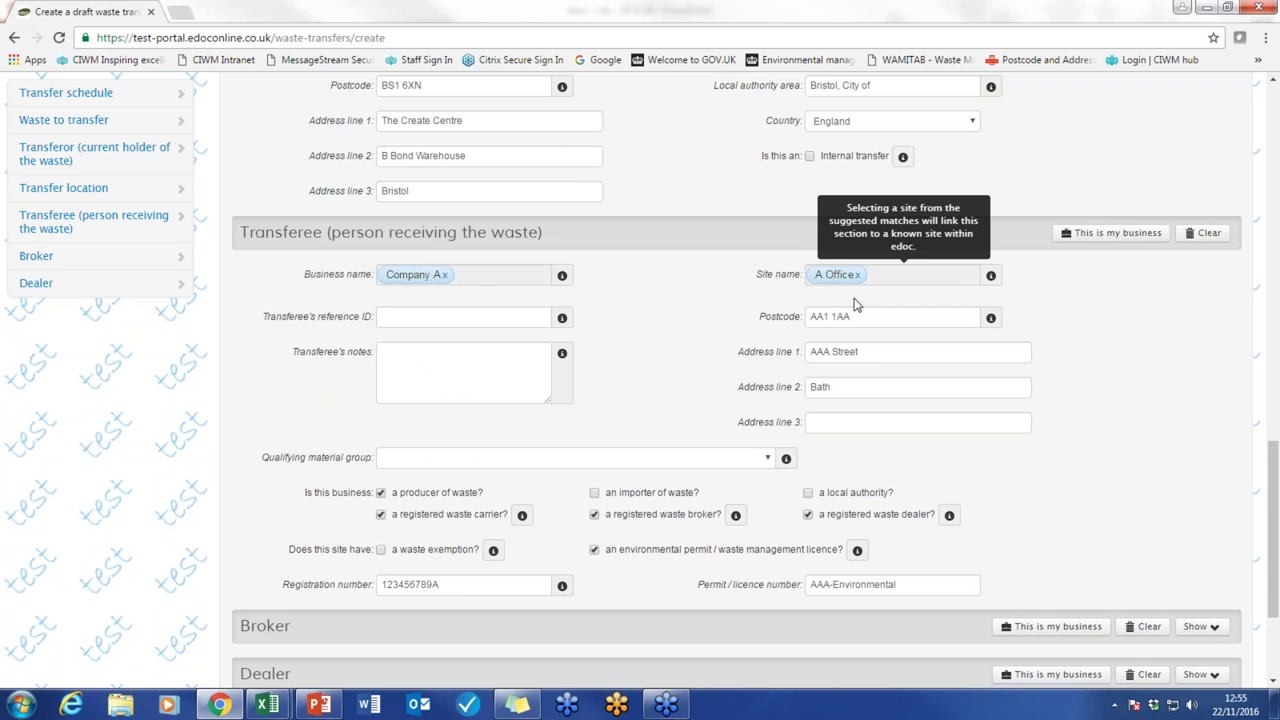
{"action": "scroll", "coordinate": [855, 305], "scroll_direction": "down", "scroll_amount": 3}
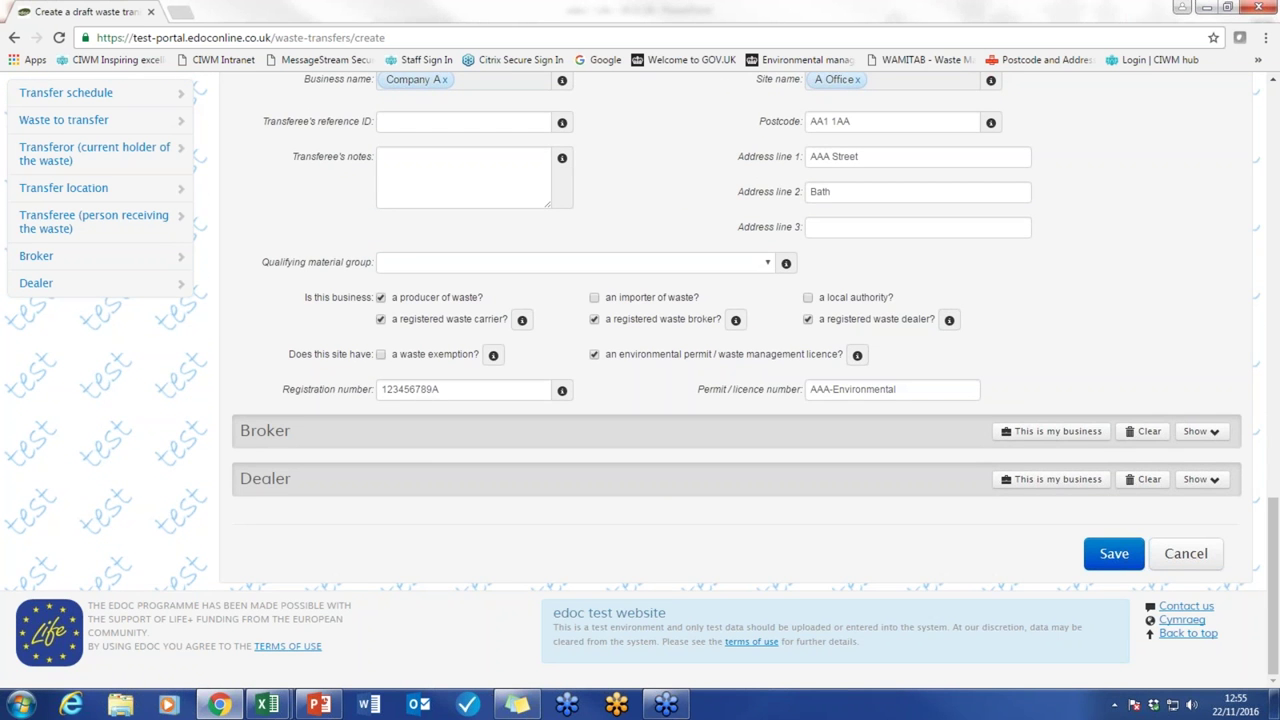
Step: Save the note as a draft and review the resulting Draft note page
{"action": "left_click", "coordinate": [1110, 554]}
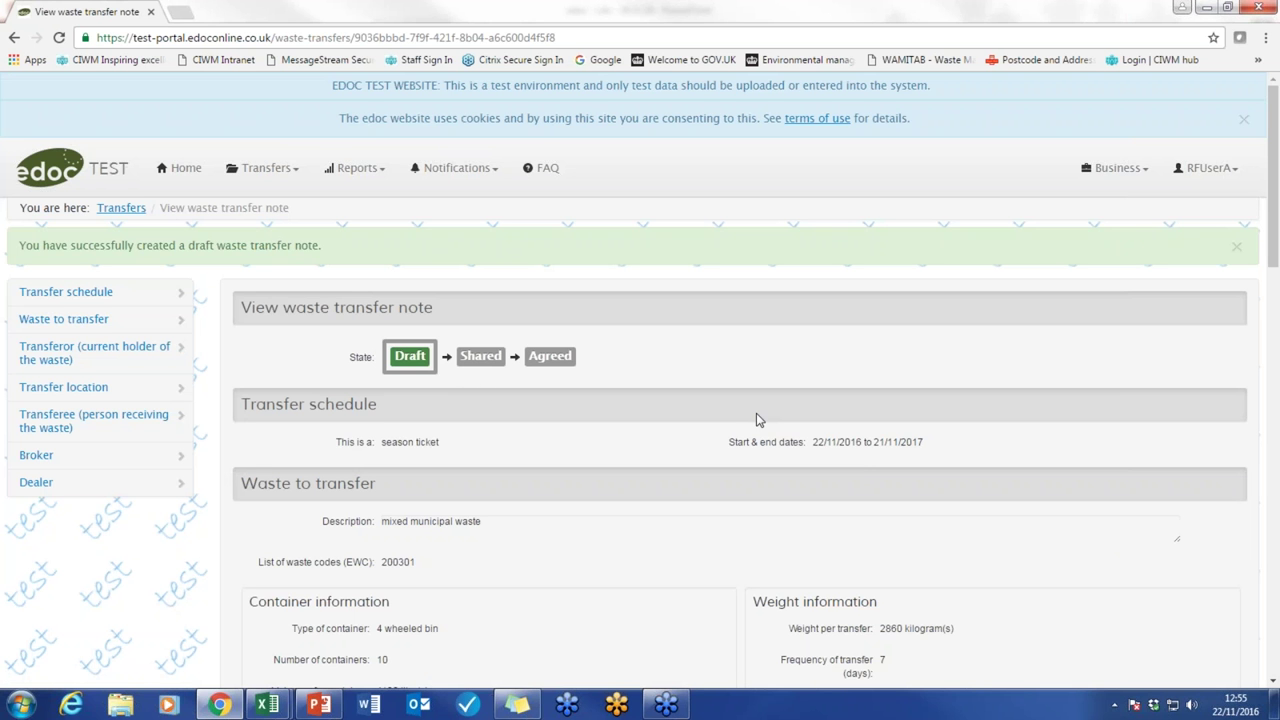
{"action": "scroll", "coordinate": [756, 419], "scroll_direction": "down", "scroll_amount": 4}
{"action": "scroll", "coordinate": [758, 420], "scroll_direction": "down", "scroll_amount": 9}
{"action": "scroll", "coordinate": [758, 420], "scroll_direction": "down", "scroll_amount": 1}
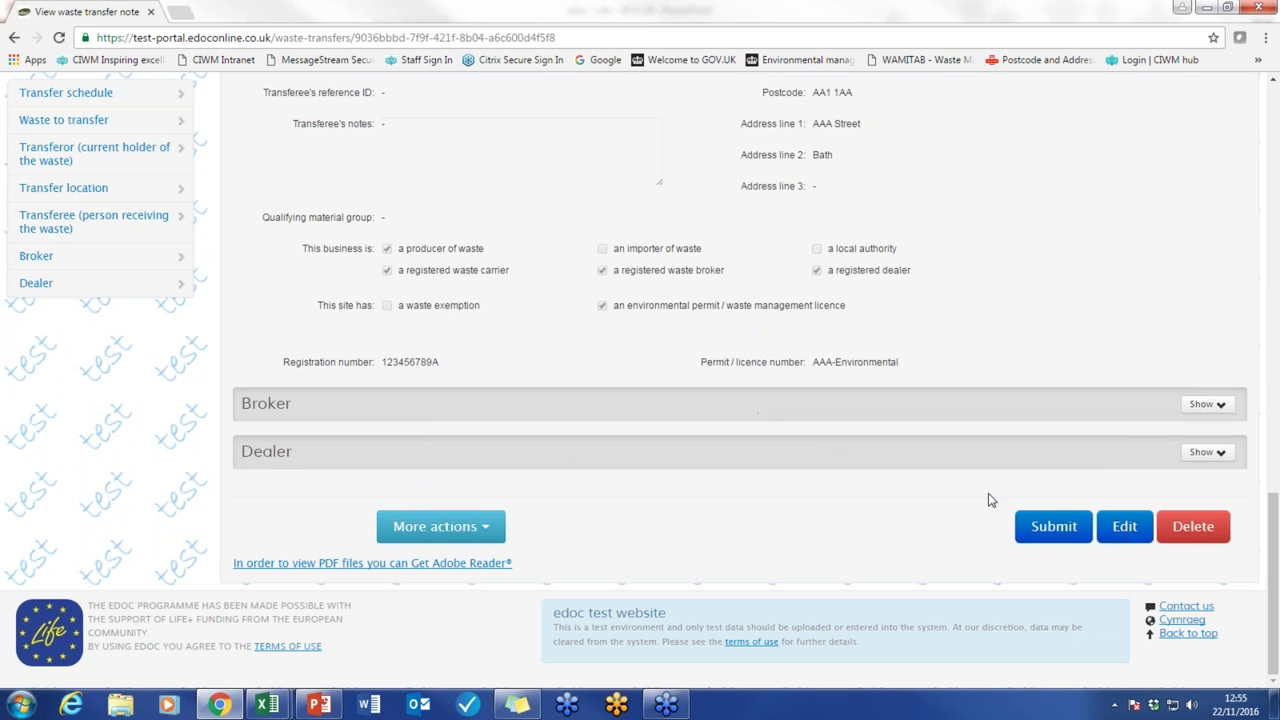
Step: Submit the draft for sharing and scroll to the transferor's 'Not signed' signature row
{"action": "left_click", "coordinate": [1030, 535]}
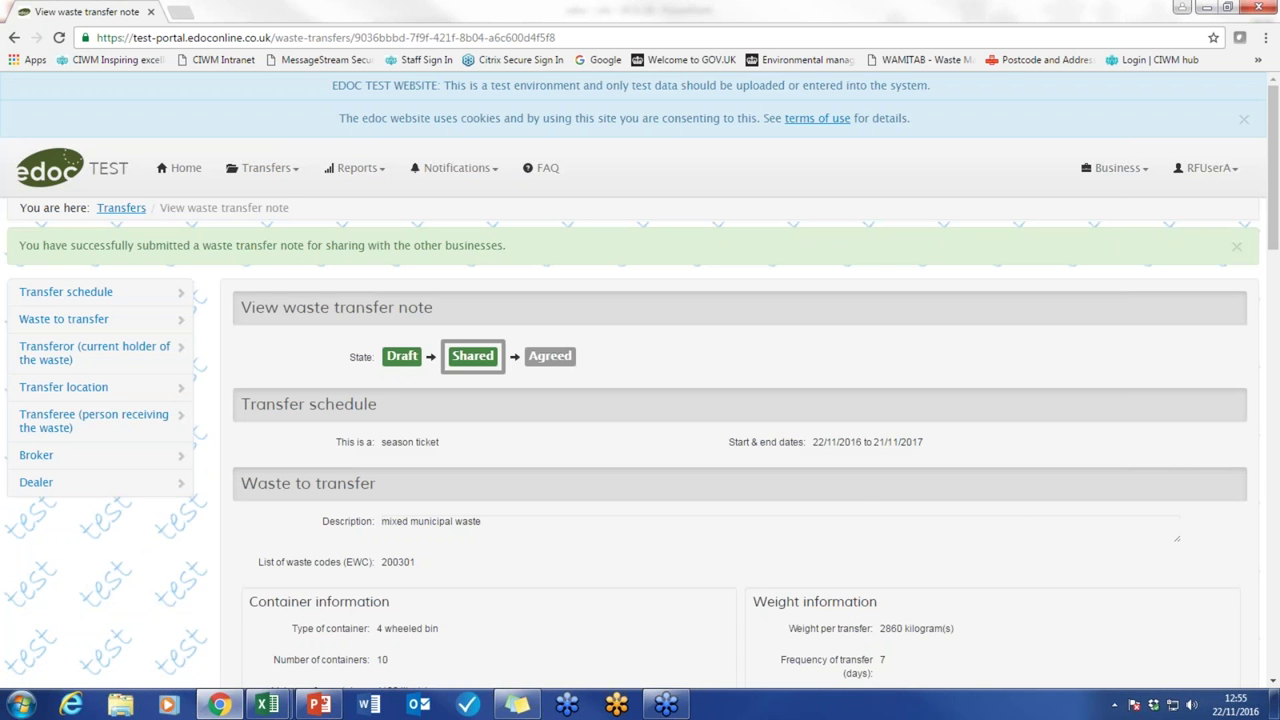
{"action": "mouse_move", "coordinate": [490, 365]}
{"action": "scroll", "coordinate": [506, 444], "scroll_direction": "down", "scroll_amount": 2}
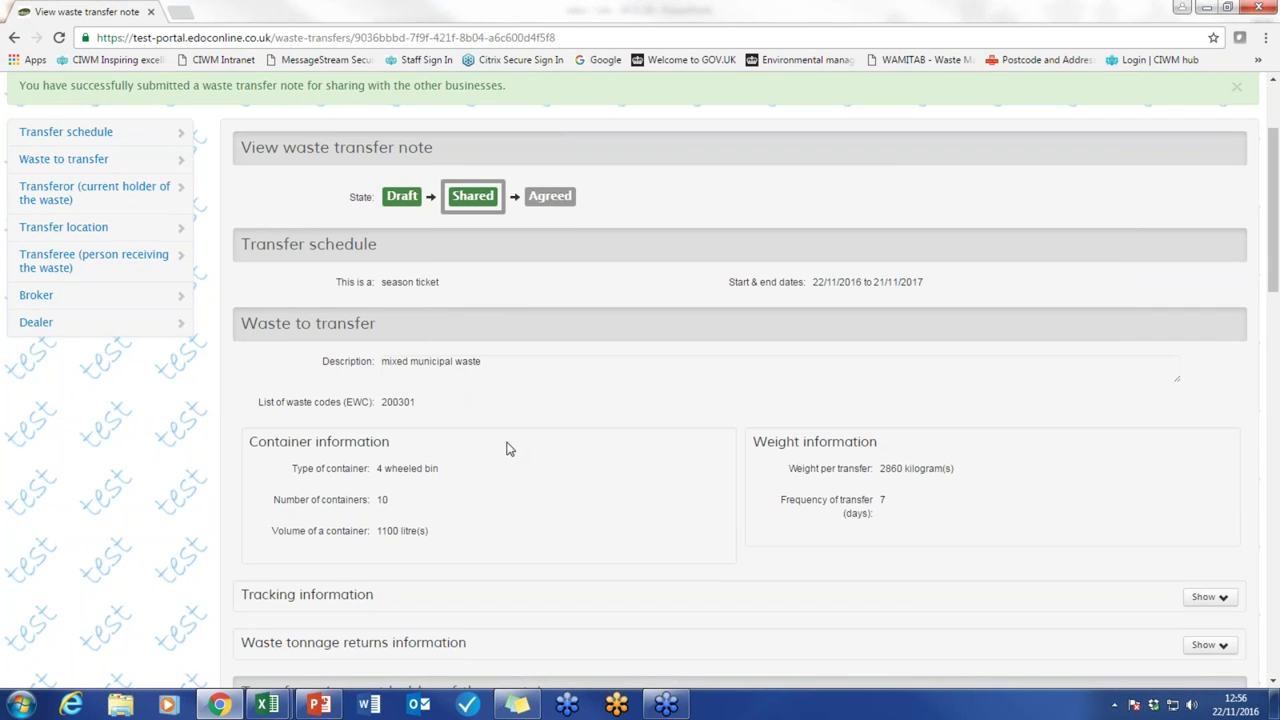
{"action": "scroll", "coordinate": [506, 449], "scroll_direction": "down", "scroll_amount": 2}
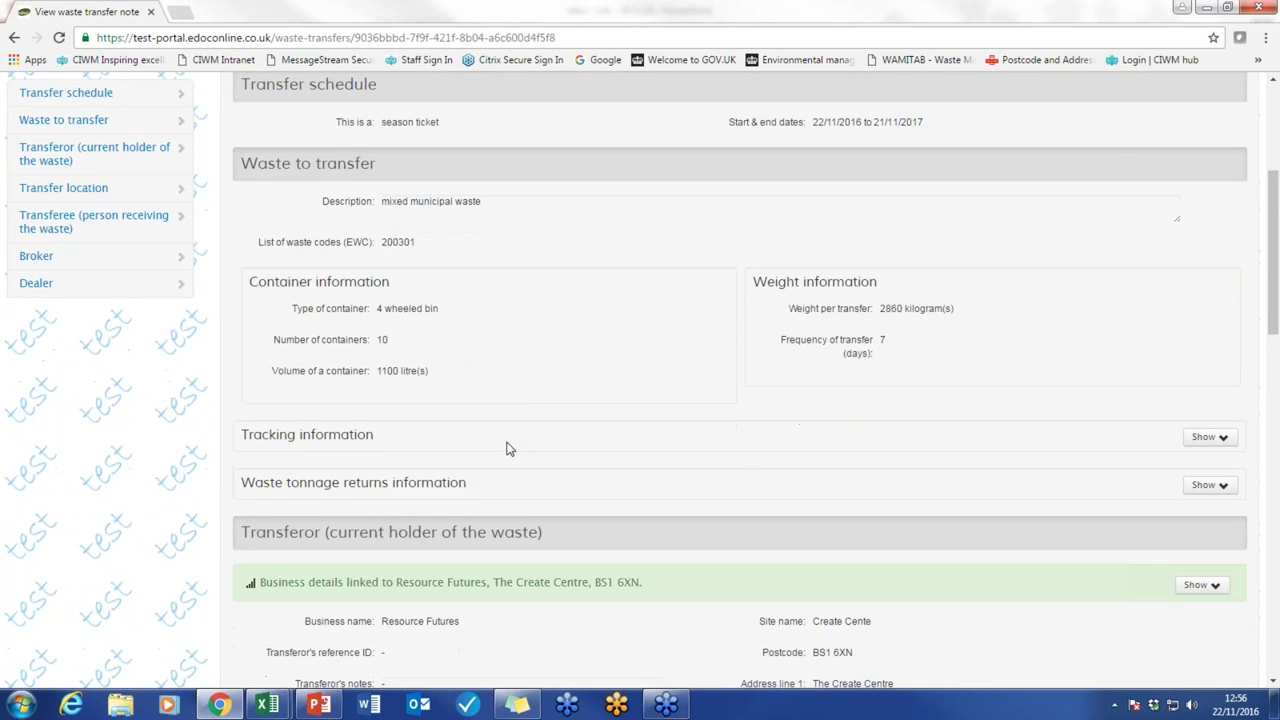
{"action": "scroll", "coordinate": [506, 449], "scroll_direction": "down", "scroll_amount": 2}
{"action": "scroll", "coordinate": [506, 449], "scroll_direction": "down", "scroll_amount": 3}
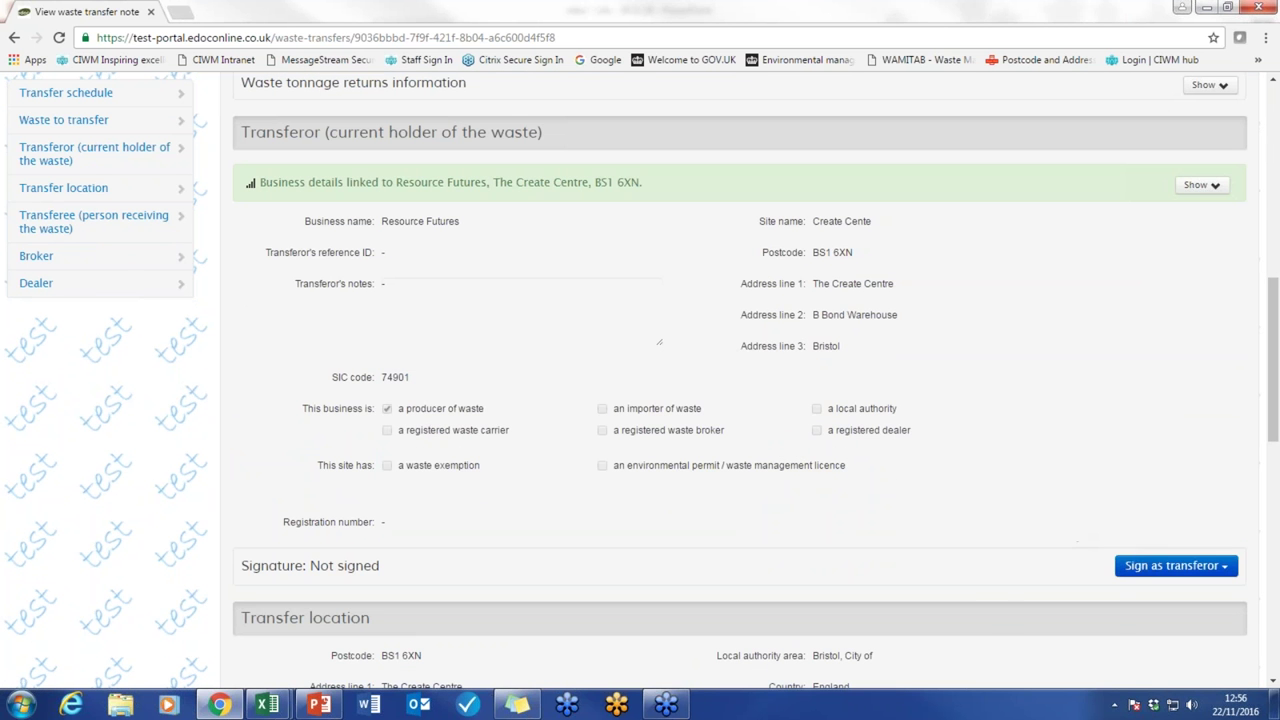
Step: Sign the note as transferor with username and signature PIN, entering the PIN
{"action": "left_click", "coordinate": [1140, 562]}
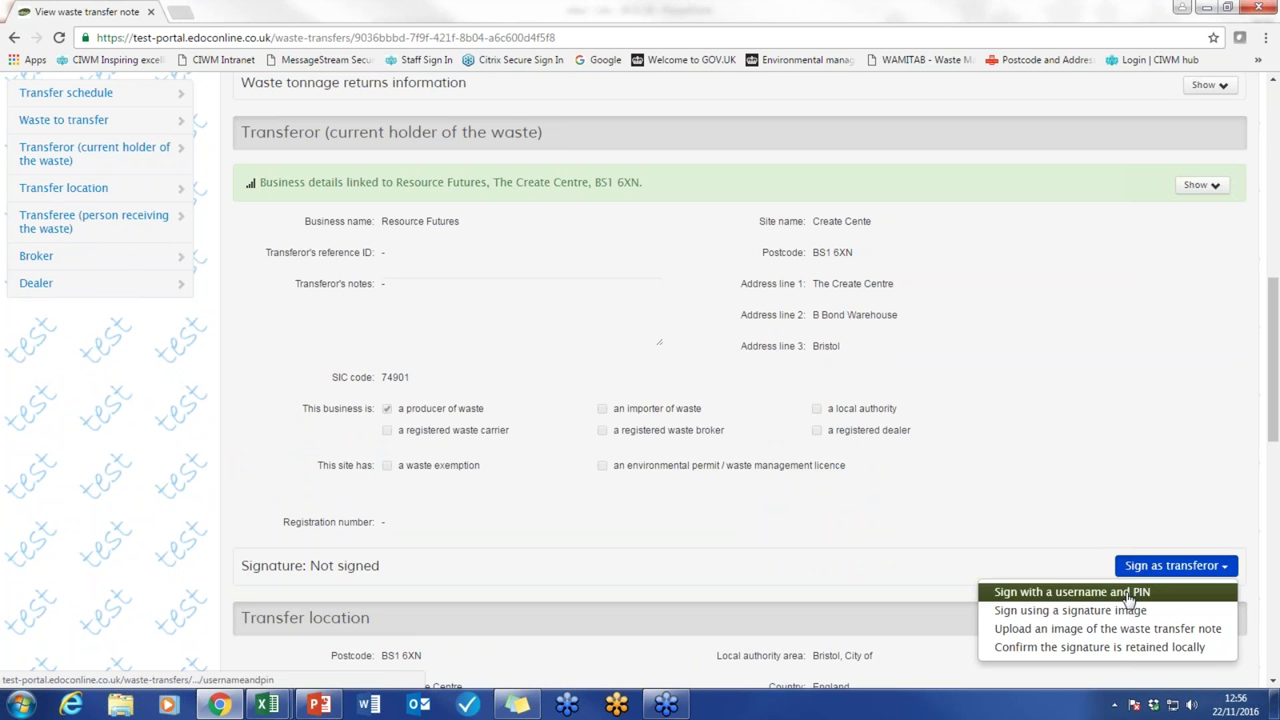
{"action": "left_click", "coordinate": [1128, 598]}
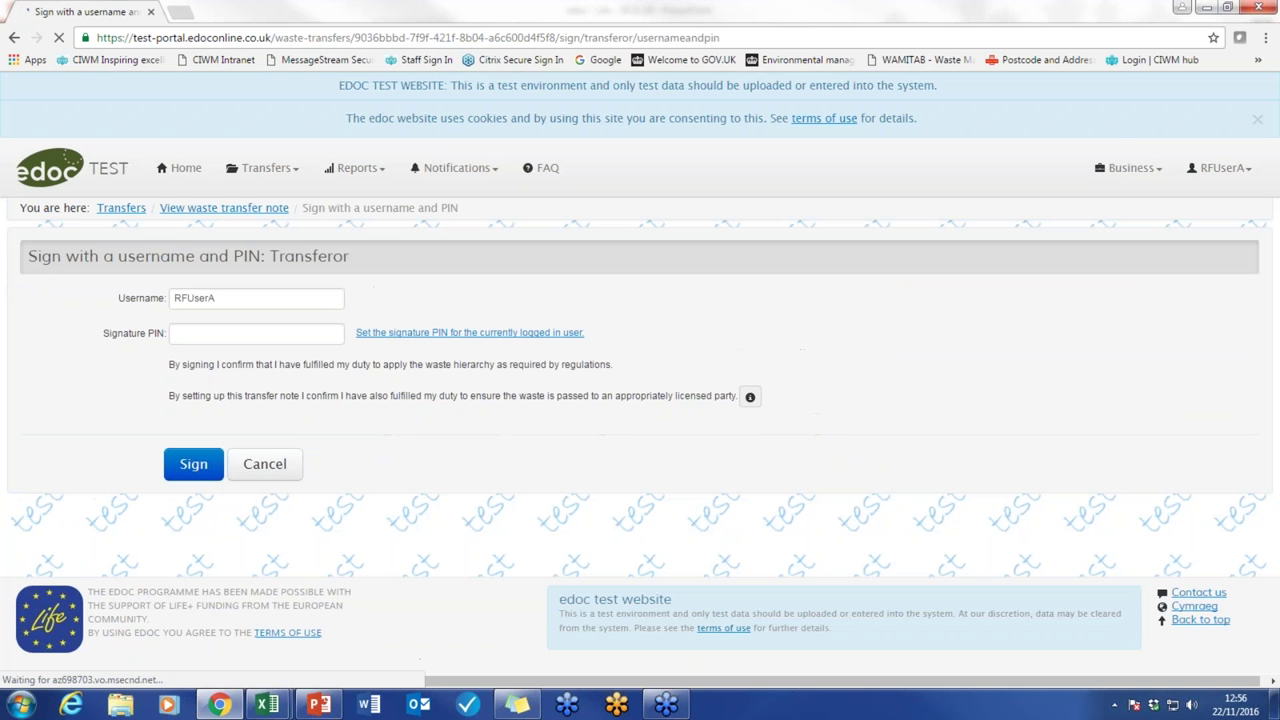
{"action": "left_click", "coordinate": [295, 332]}
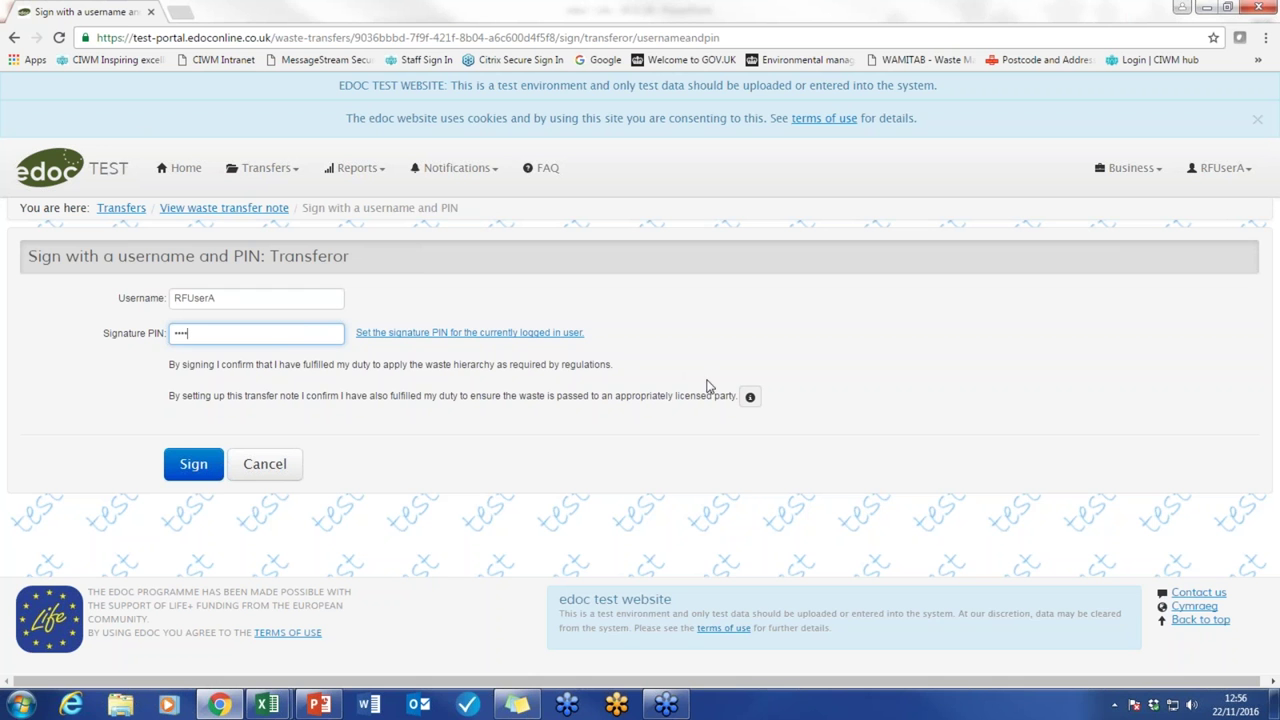
{"action": "mouse_move", "coordinate": [752, 401]}
{"action": "left_click", "coordinate": [194, 465]}
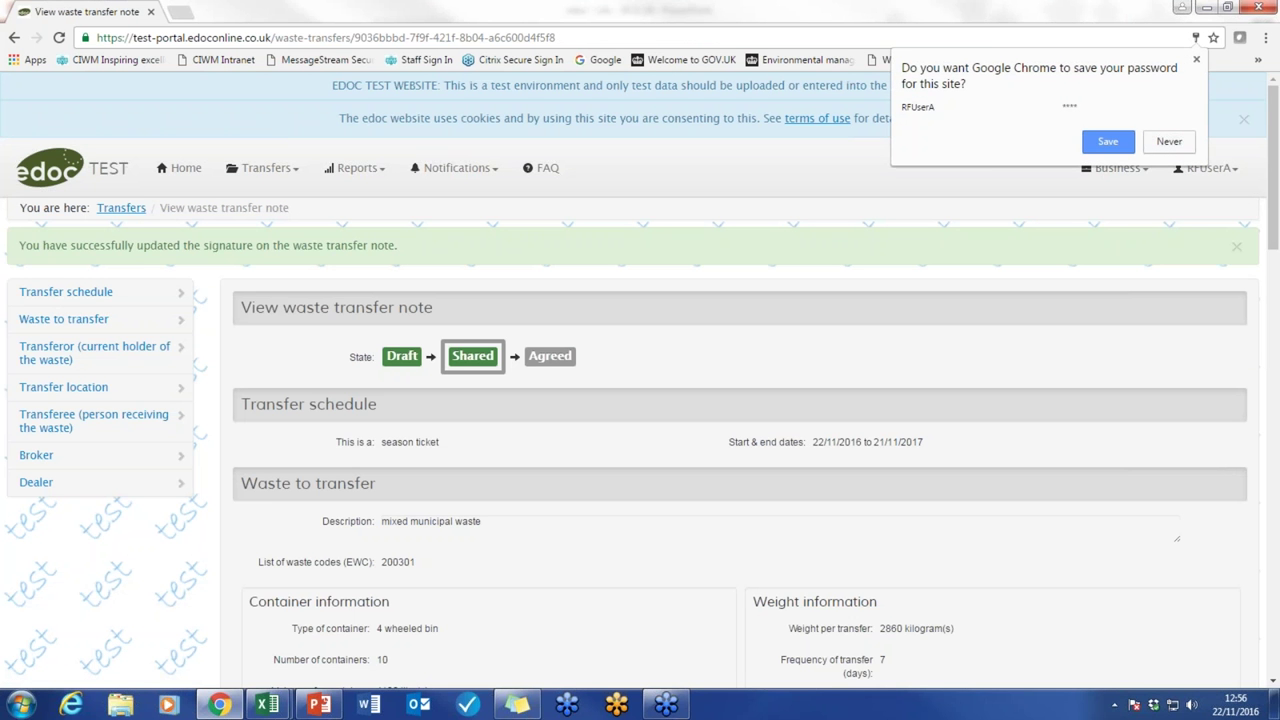
Step: Decline Chrome's offer to save the password and scroll down to the signing options
{"action": "left_click", "coordinate": [1167, 143]}
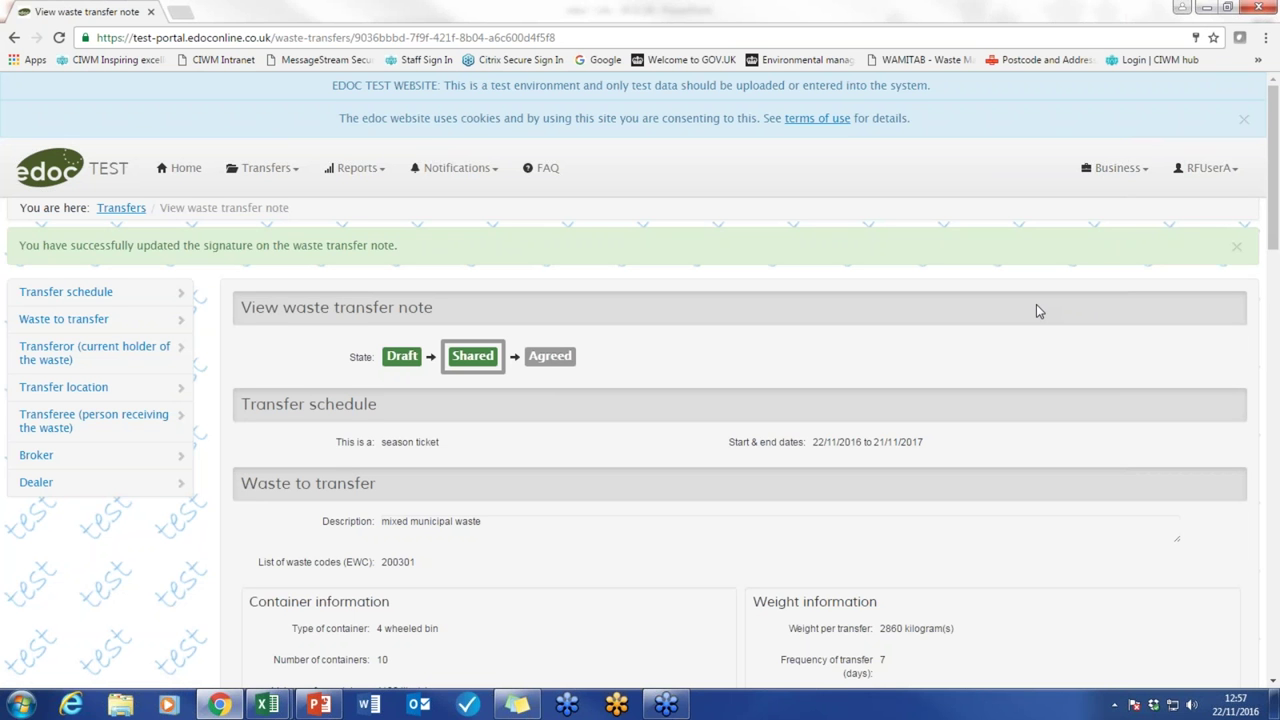
{"action": "scroll", "coordinate": [1036, 304], "scroll_direction": "down", "scroll_amount": 4}
{"action": "scroll", "coordinate": [740, 380], "scroll_direction": "down", "scroll_amount": 7}
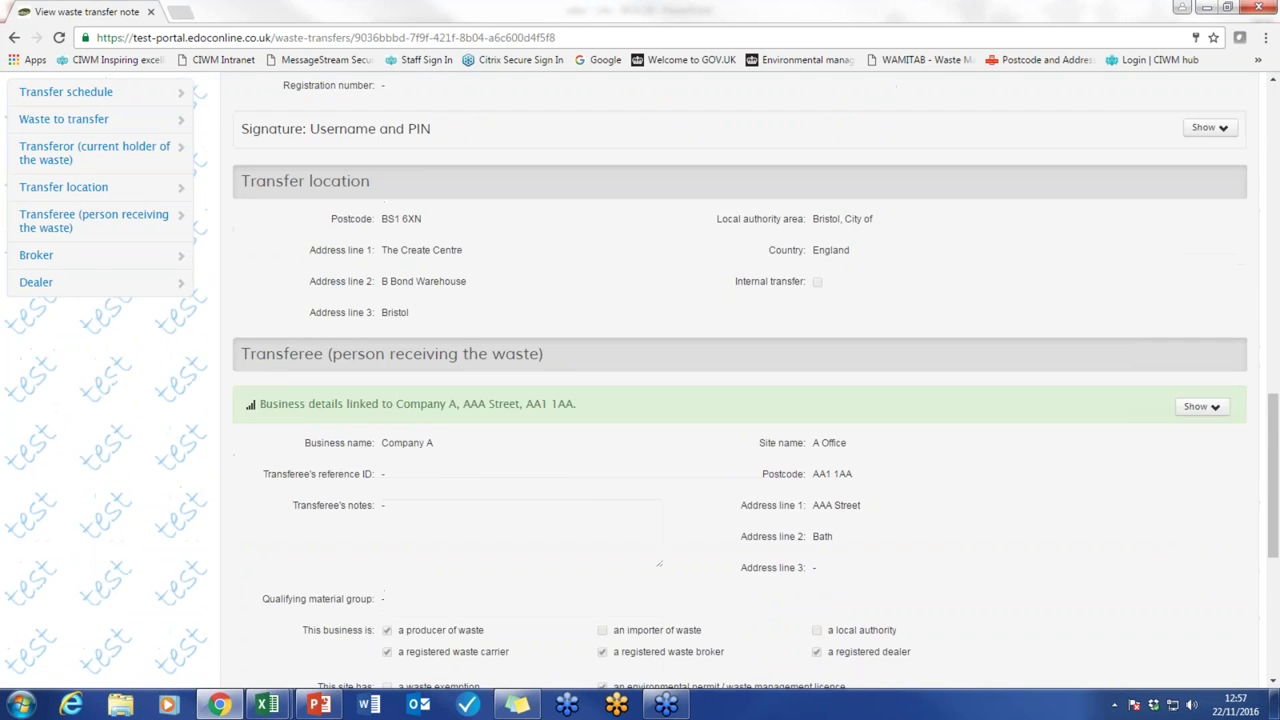
{"action": "scroll", "coordinate": [640, 380], "scroll_direction": "down", "scroll_amount": 6}
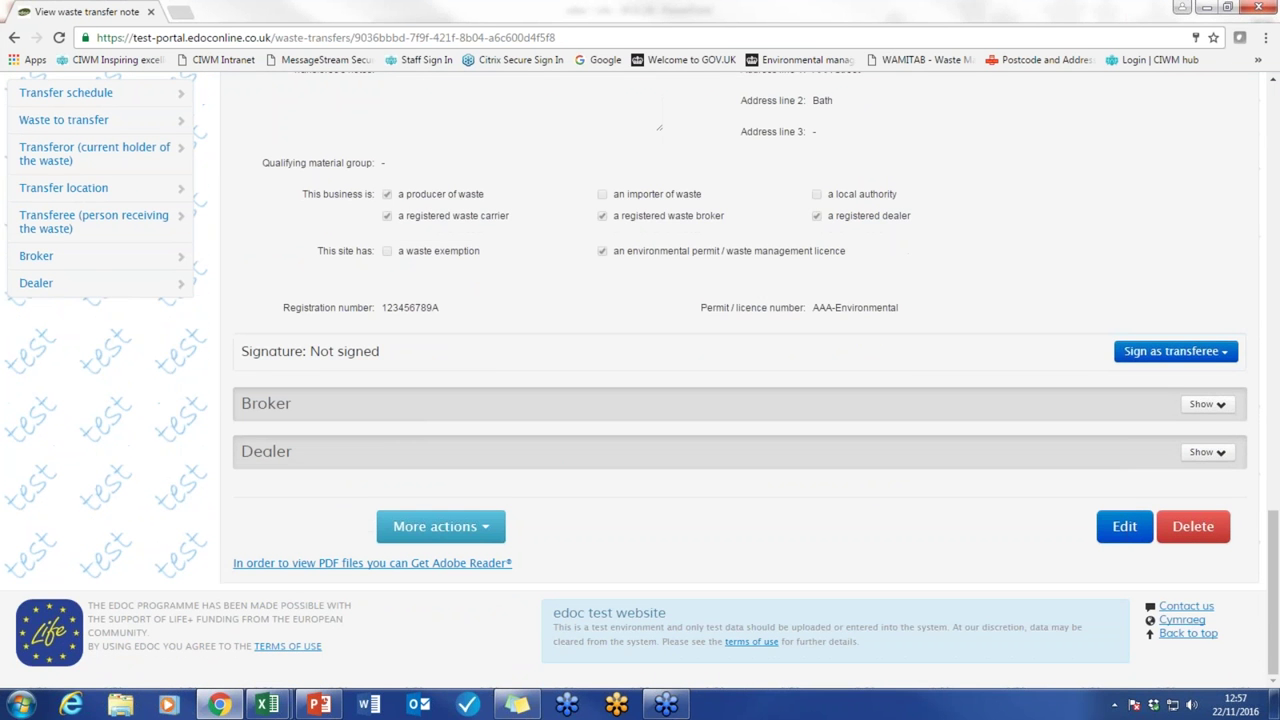
Step: Sign the note as transferee with a locally retained signature, bringing it to Agreed
{"action": "left_click", "coordinate": [1137, 350]}
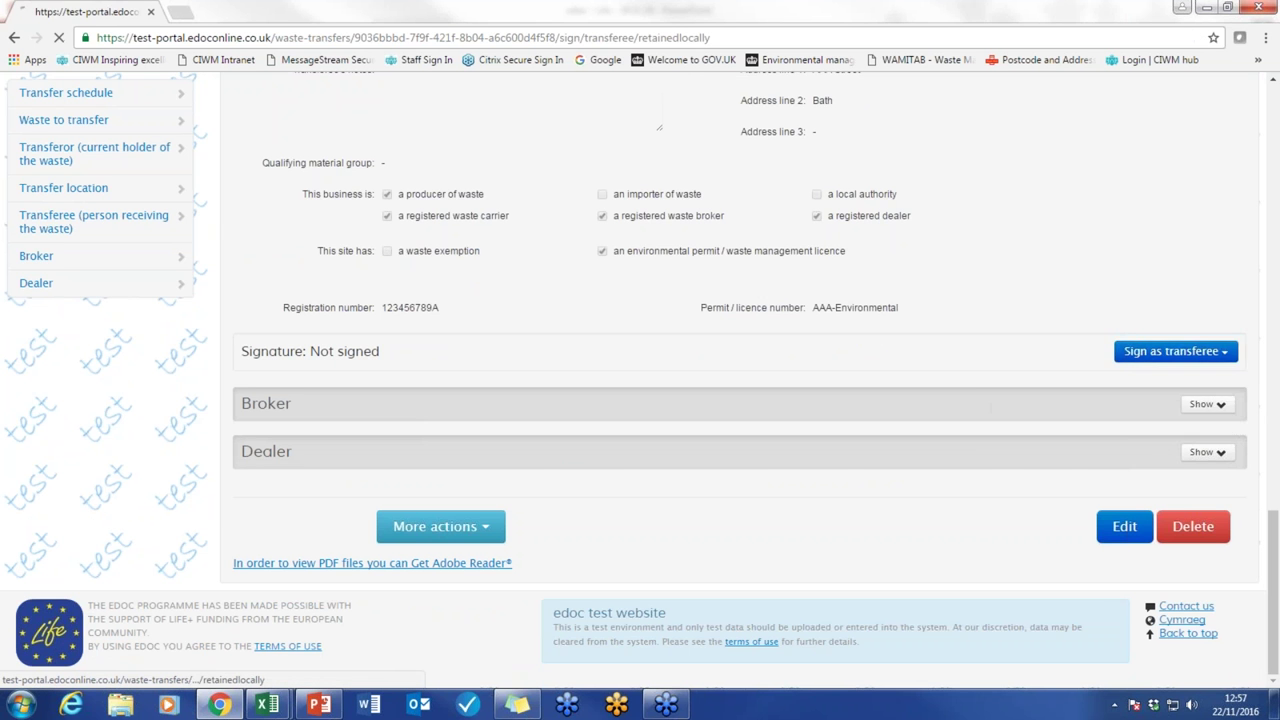
{"action": "left_click", "coordinate": [1117, 415]}
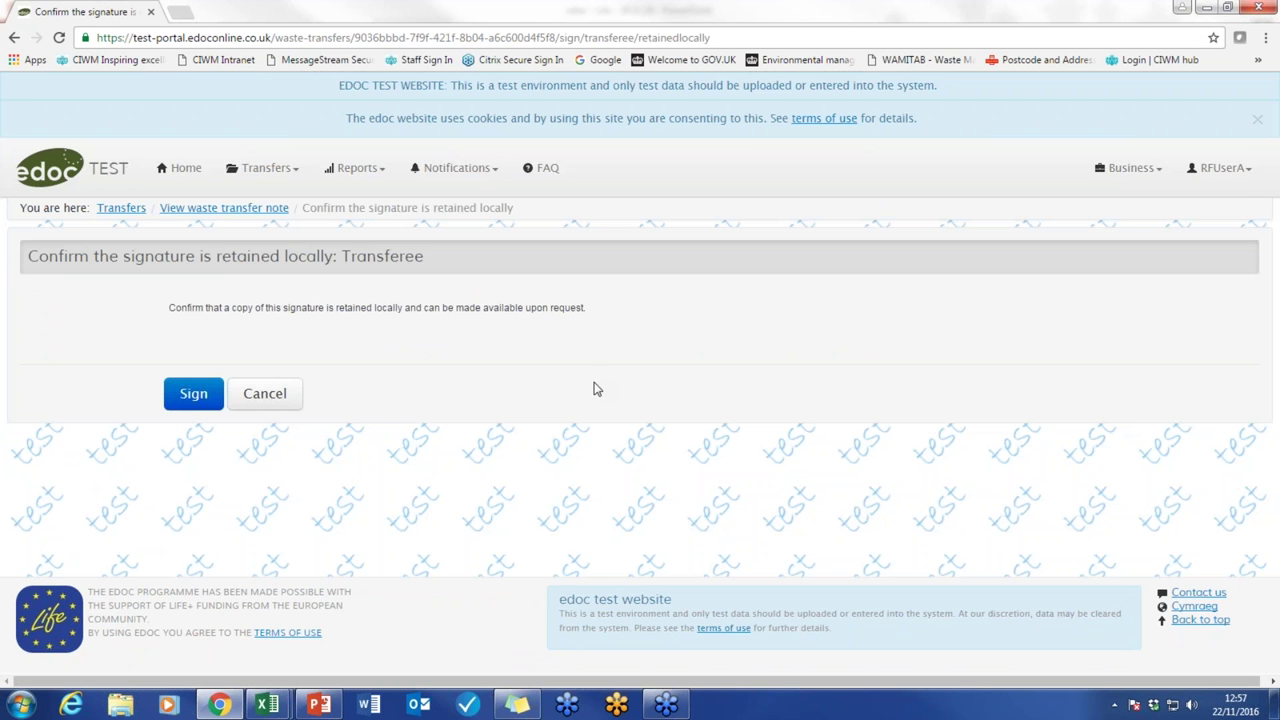
{"action": "left_click", "coordinate": [194, 394]}
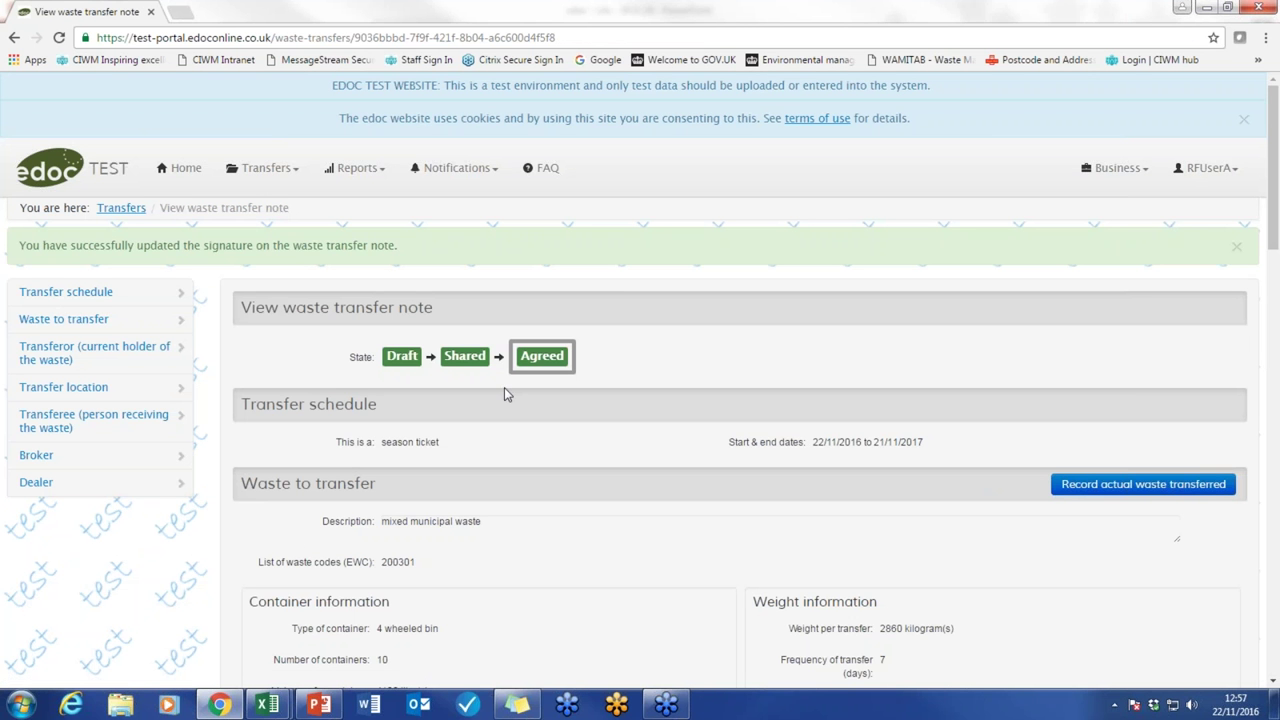
{"action": "mouse_move", "coordinate": [540, 362]}
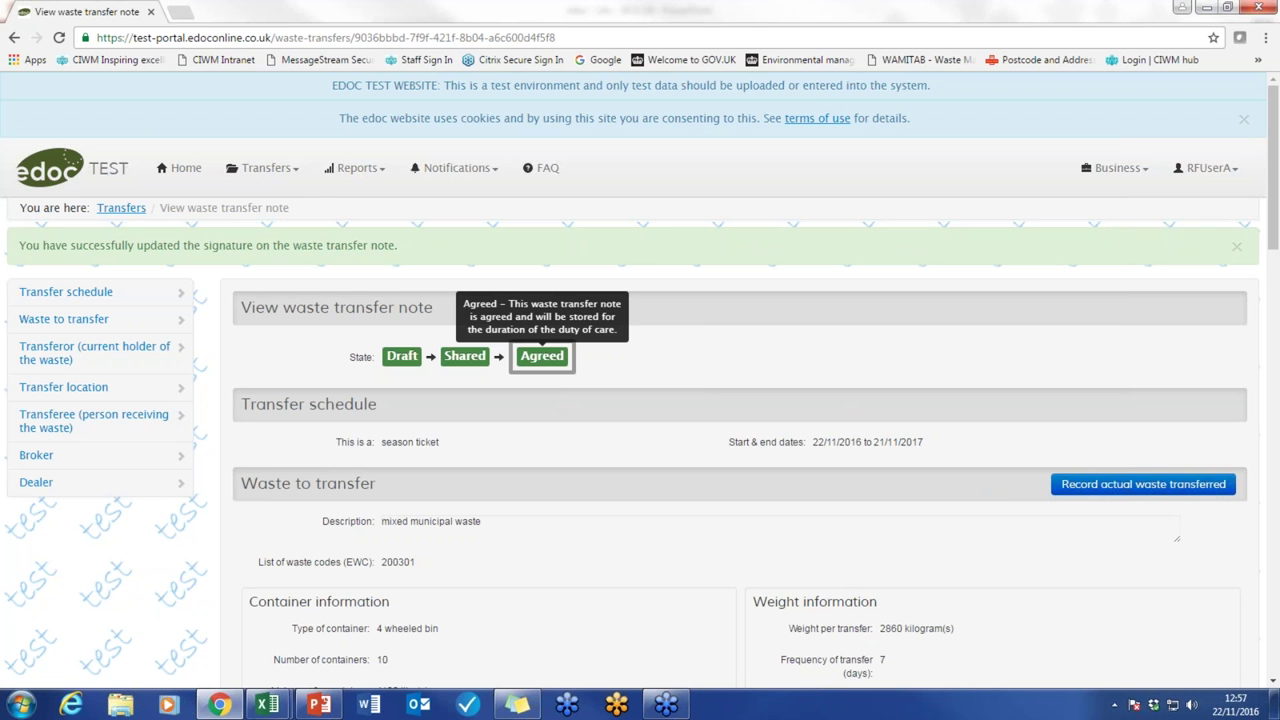
Step: Go to Transfers > Upload to reach the Upload multiple waste transfer notes page
{"action": "left_click", "coordinate": [265, 168]}
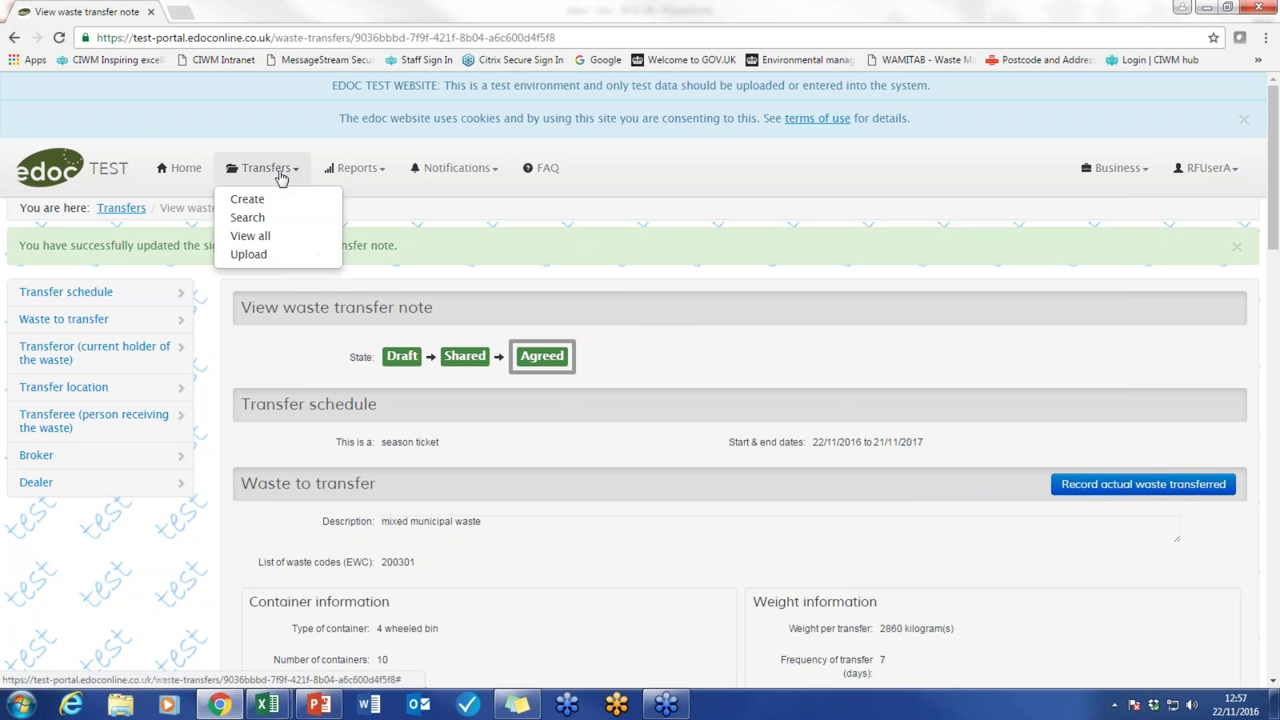
{"action": "left_click", "coordinate": [309, 259]}
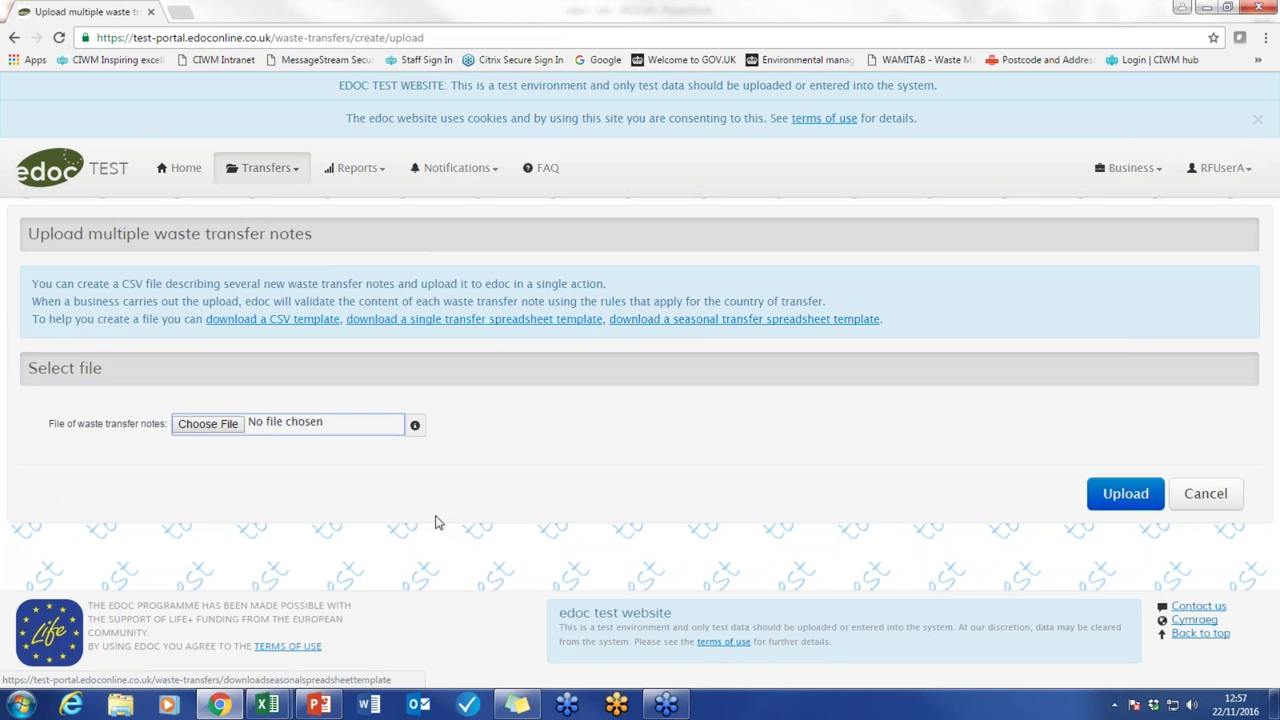
{"action": "left_click", "coordinate": [271, 706]}
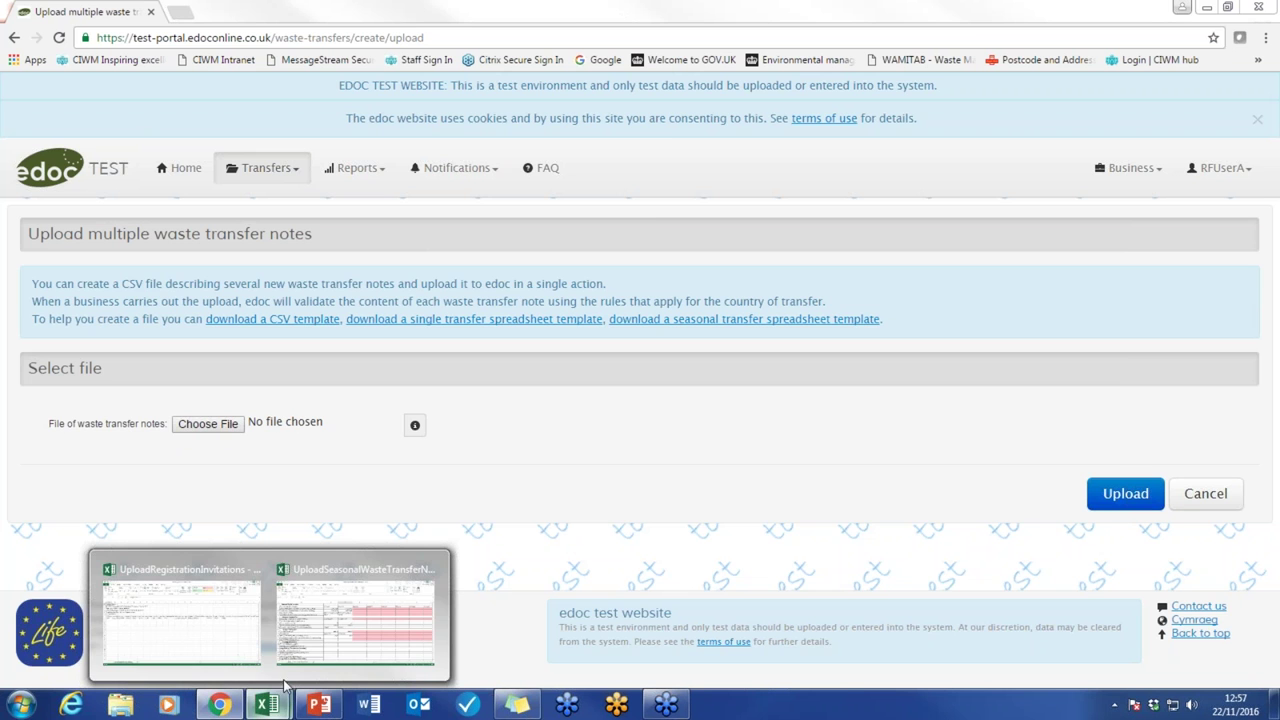
Step: Review the Company A and Company B notes in the UploadSeasonalWasteTransferNotes WTN sheet, then return to edoc
{"action": "left_click", "coordinate": [317, 640]}
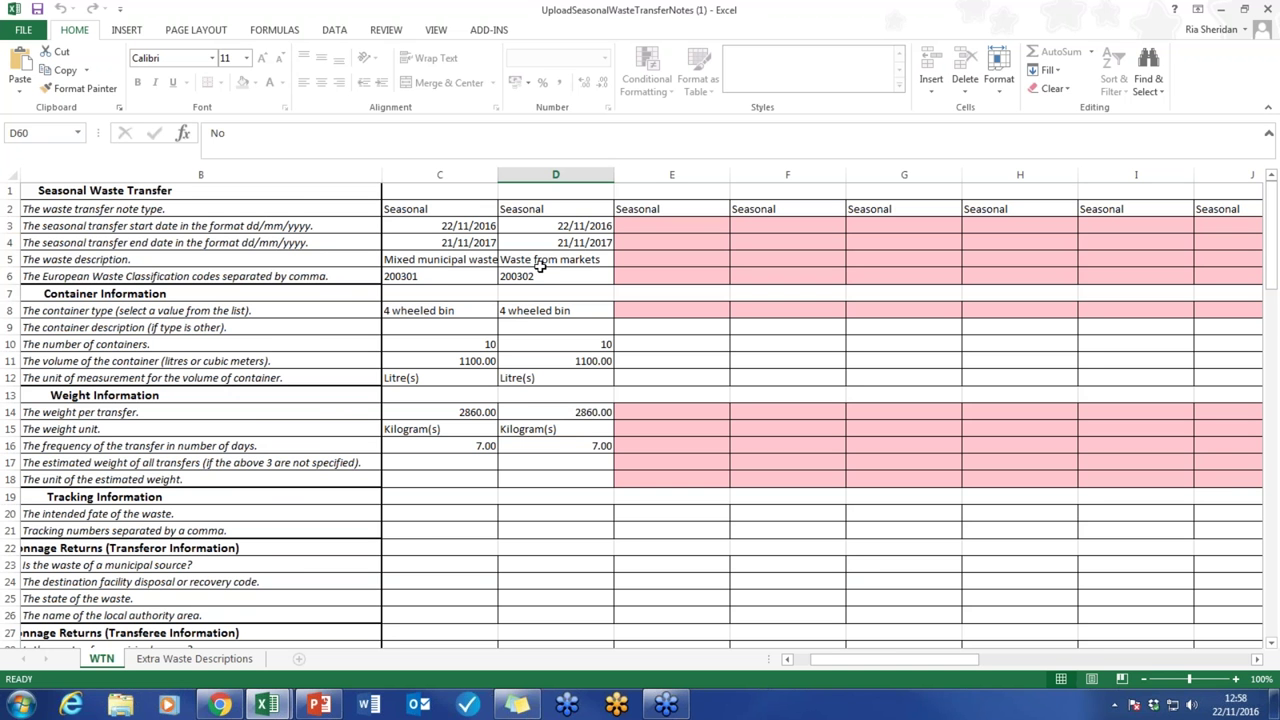
{"action": "scroll", "coordinate": [540, 276], "scroll_direction": "down", "scroll_amount": 11}
{"action": "scroll", "coordinate": [540, 276], "scroll_direction": "down", "scroll_amount": 4}
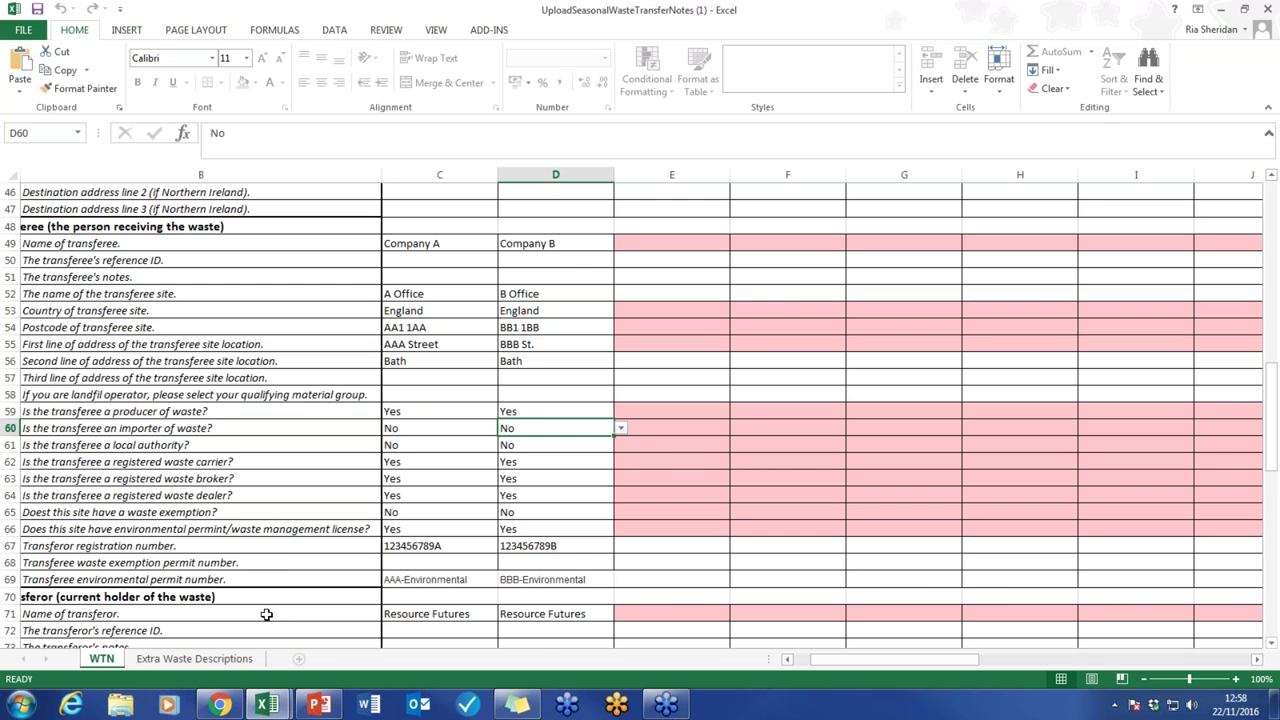
{"action": "left_click", "coordinate": [220, 703]}
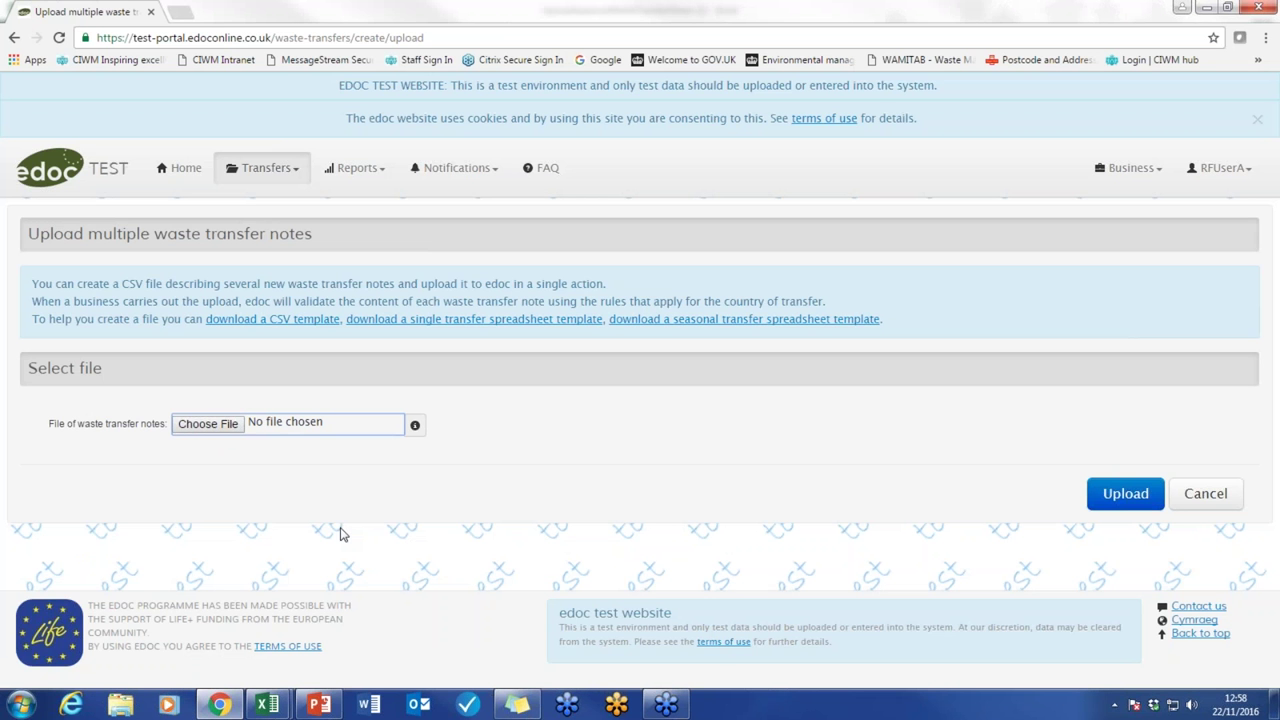
Step: Upload UploadSeasonalWasteTransferNotes (1) from the Desktop, creating two Shared season ticket notes
{"action": "left_click", "coordinate": [232, 425]}
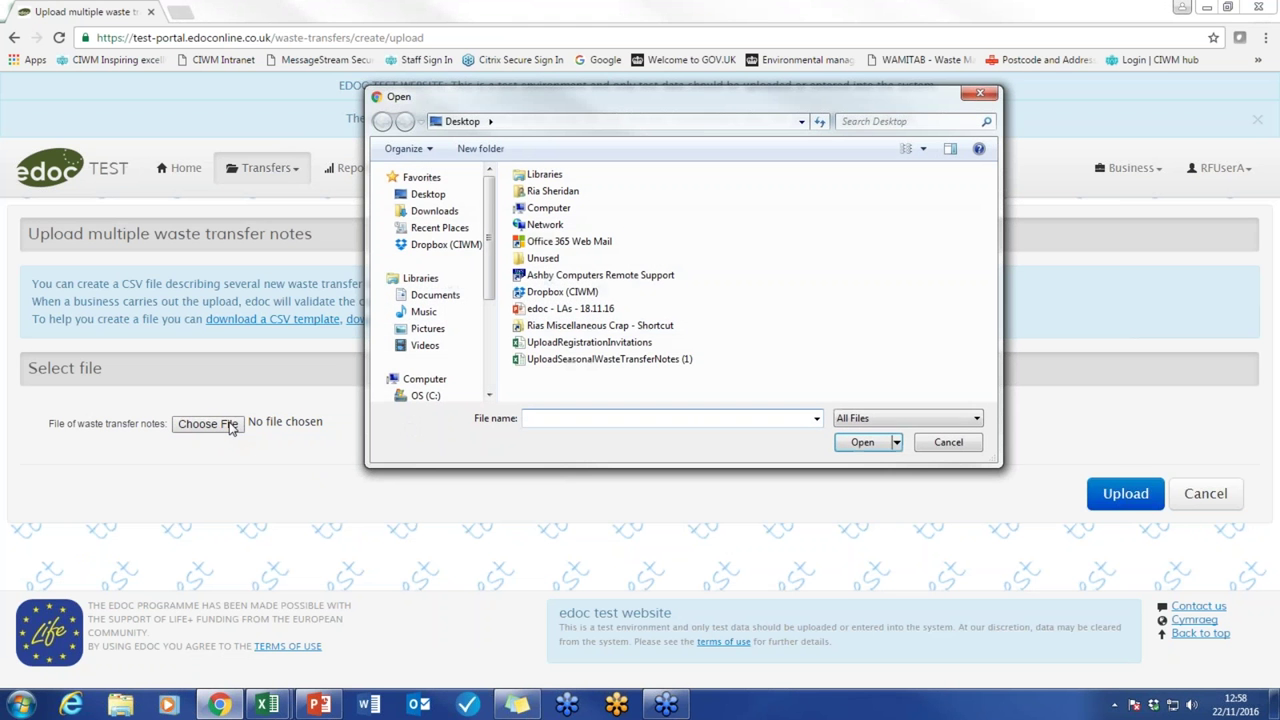
{"action": "left_click", "coordinate": [560, 359]}
{"action": "left_click", "coordinate": [850, 443]}
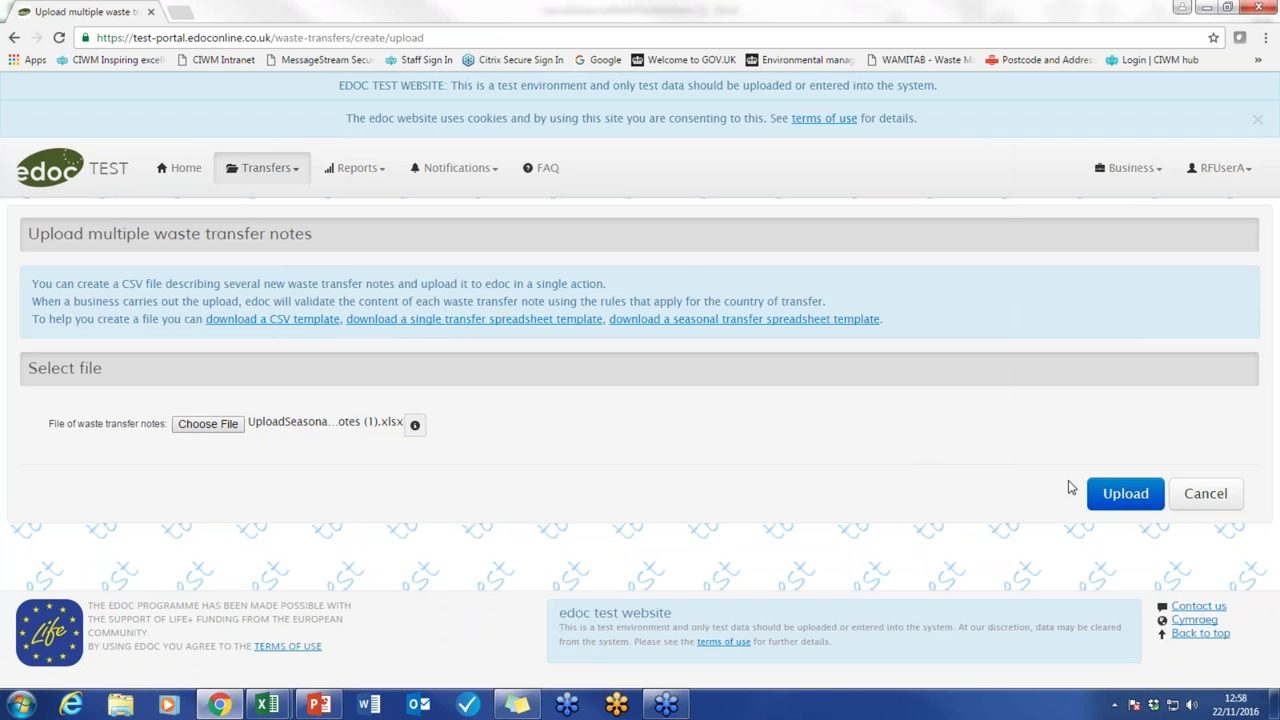
{"action": "left_click", "coordinate": [1105, 492]}
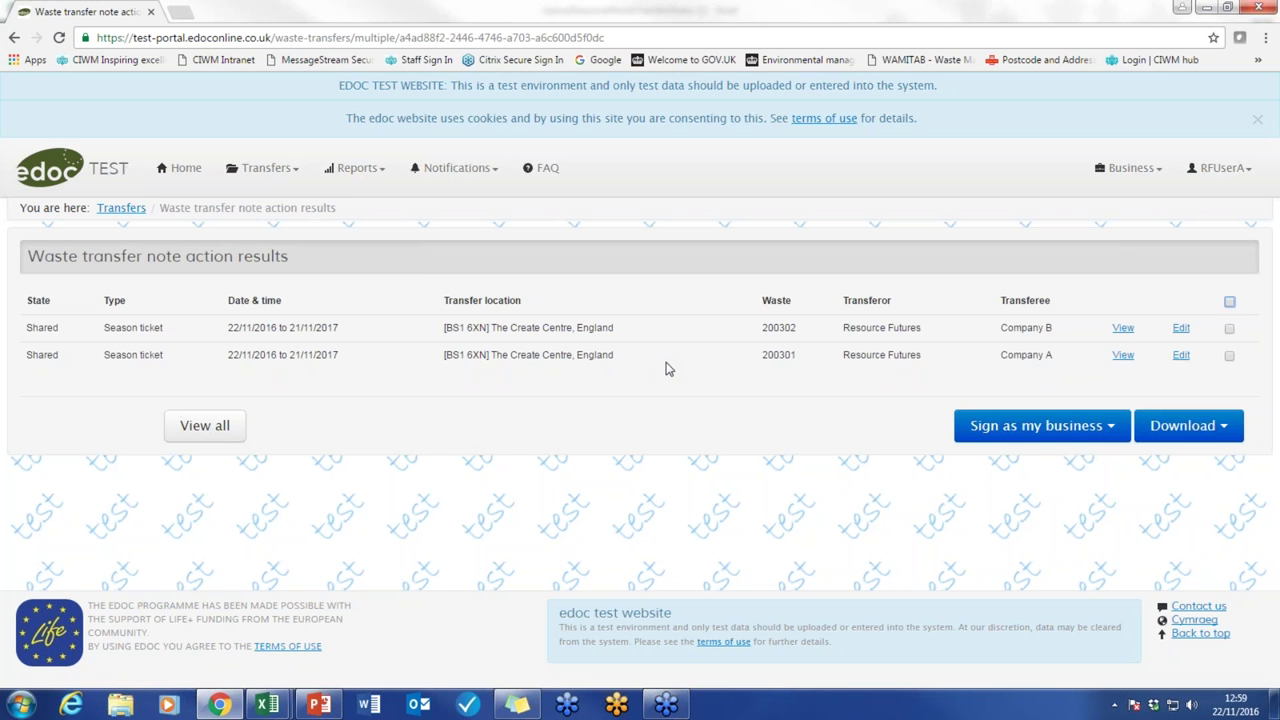
Step: Select the Company A and Company B notes and bring up the Sign as my business options
{"action": "left_click", "coordinate": [1230, 328]}
{"action": "left_click", "coordinate": [1230, 355]}
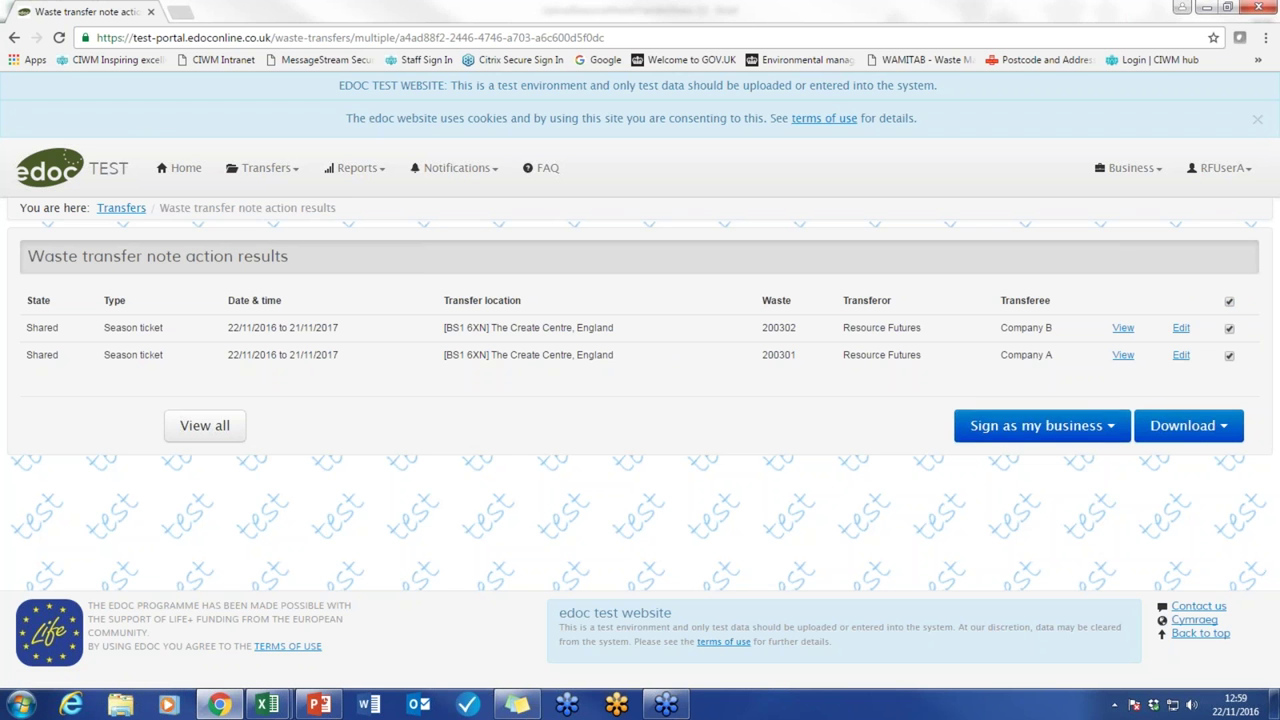
{"action": "left_click", "coordinate": [1105, 437]}
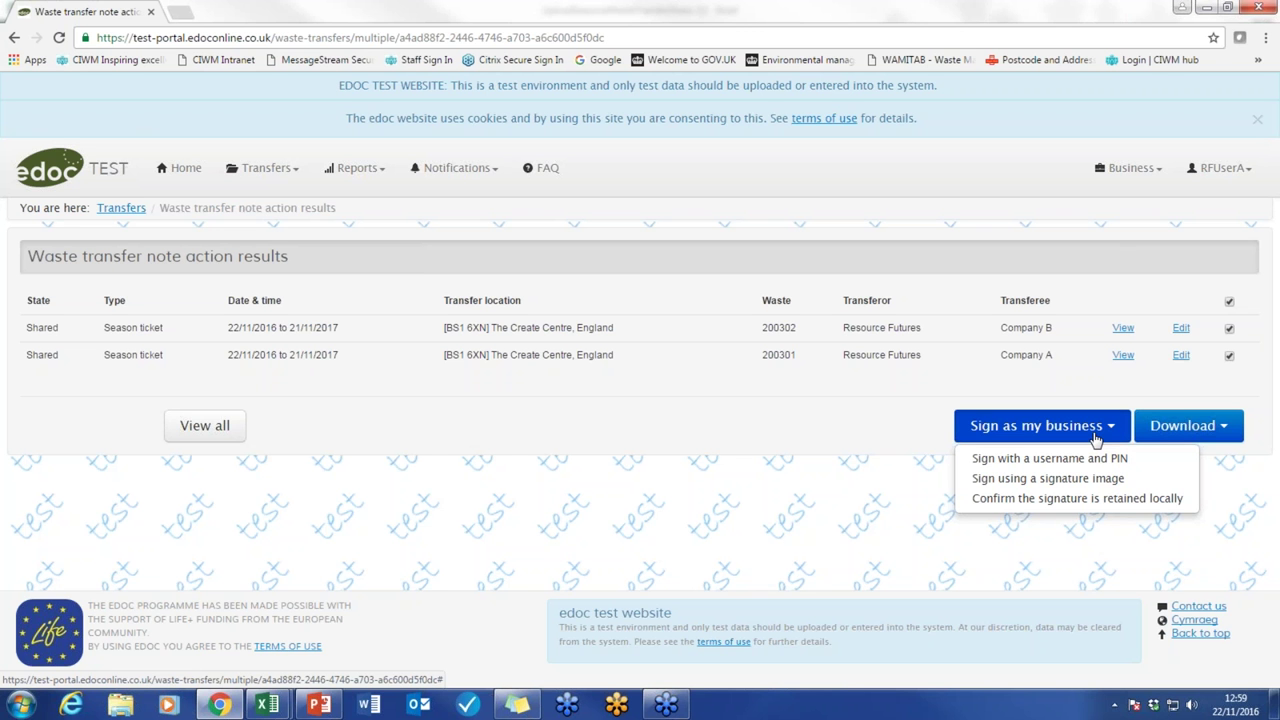
Step: Resume the PowerPoint slide show from the DEMO slide and advance to 'What users are saying…'
{"action": "left_click", "coordinate": [322, 705]}
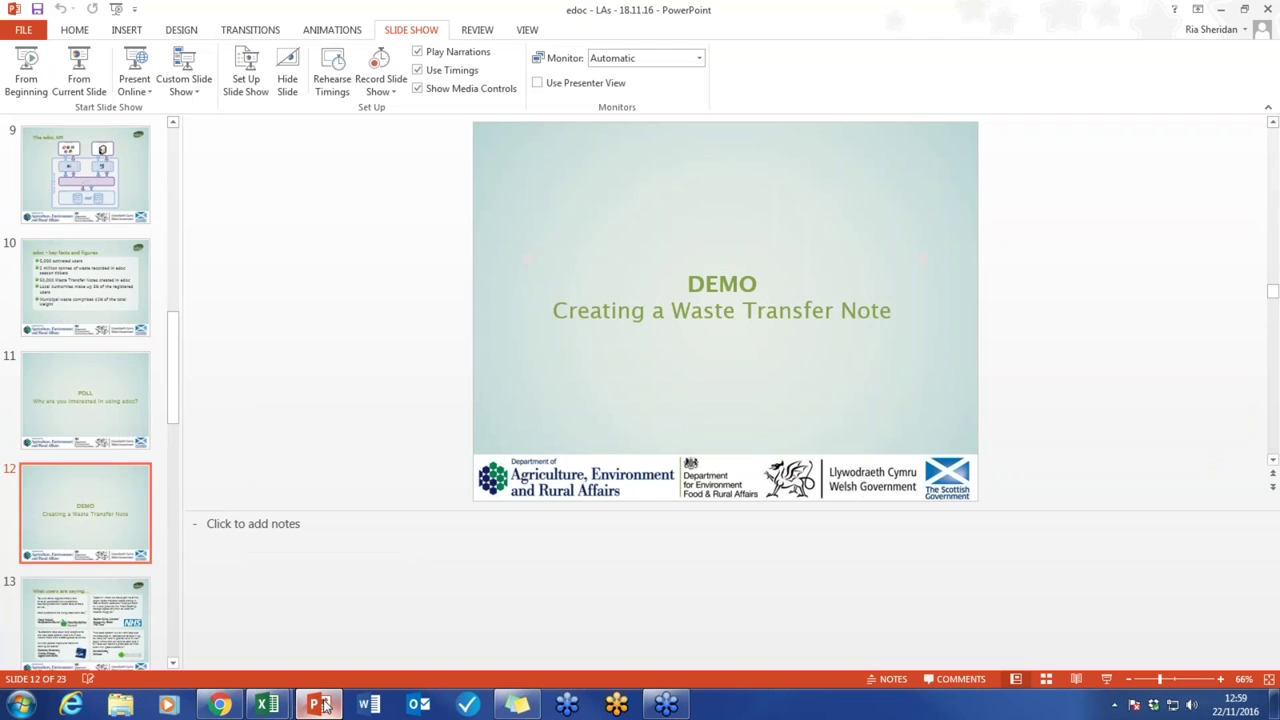
{"action": "left_click", "coordinate": [80, 76]}
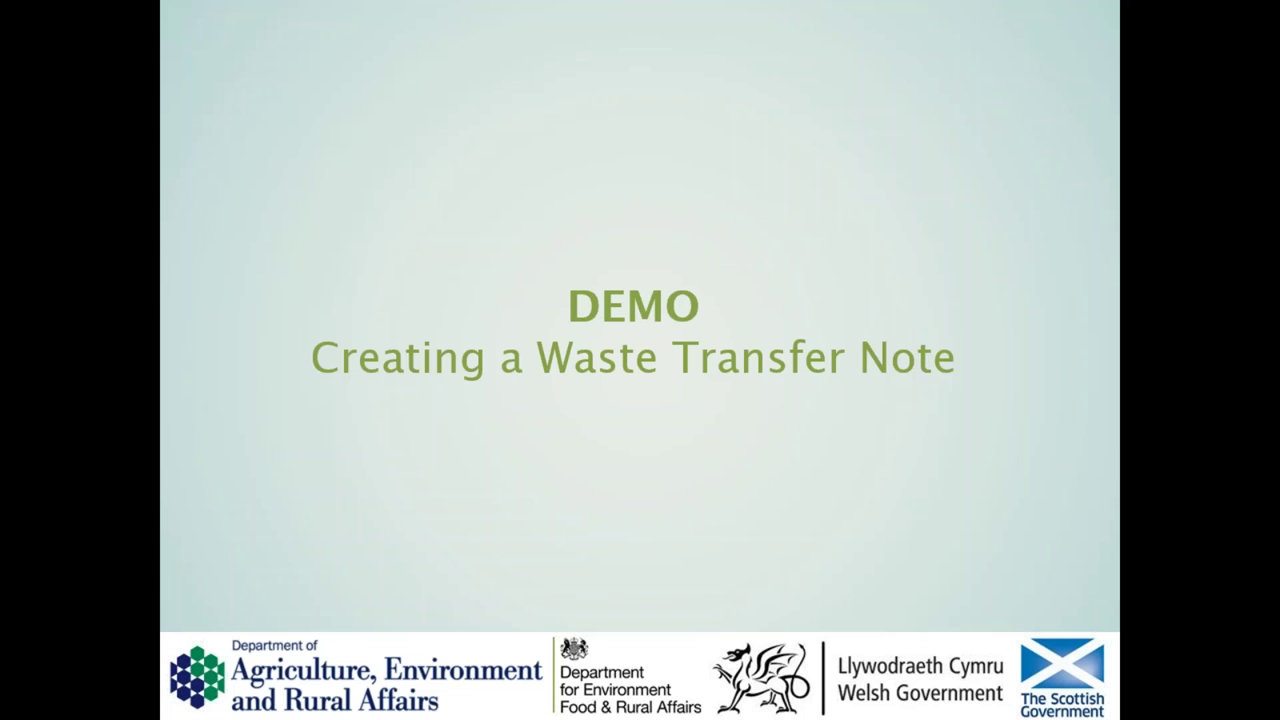
{"action": "key", "text": "Right"}
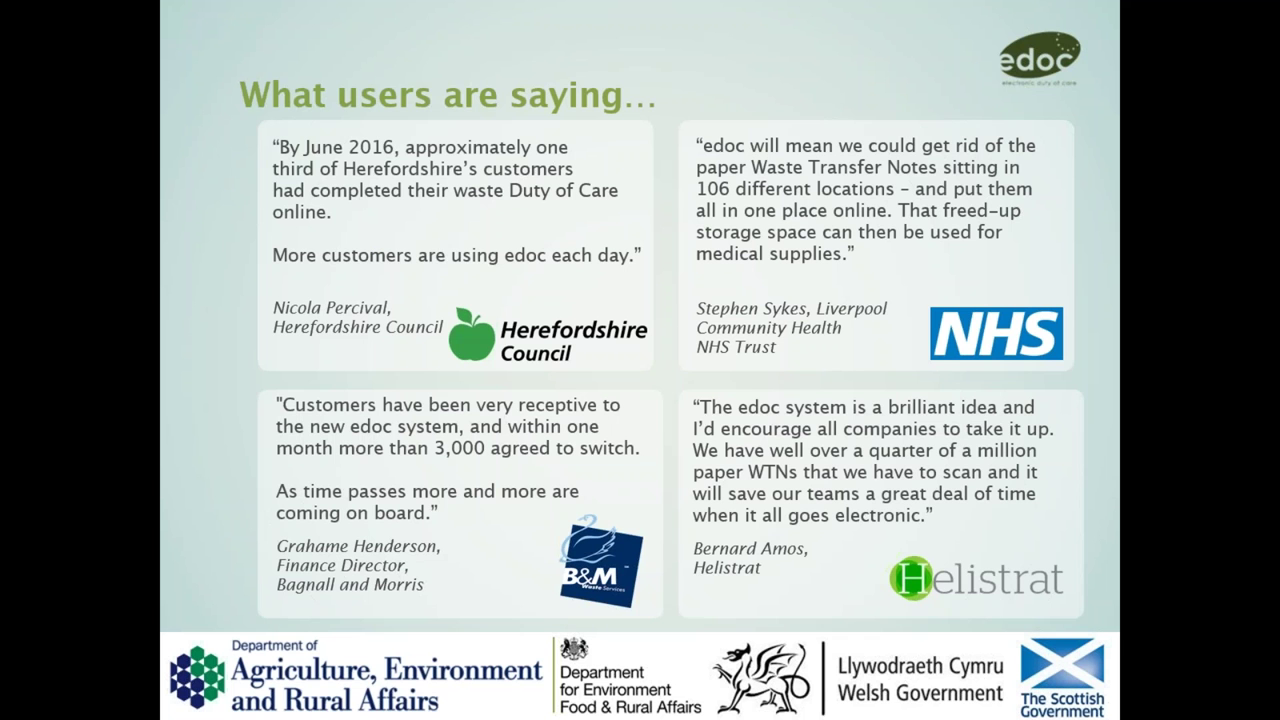
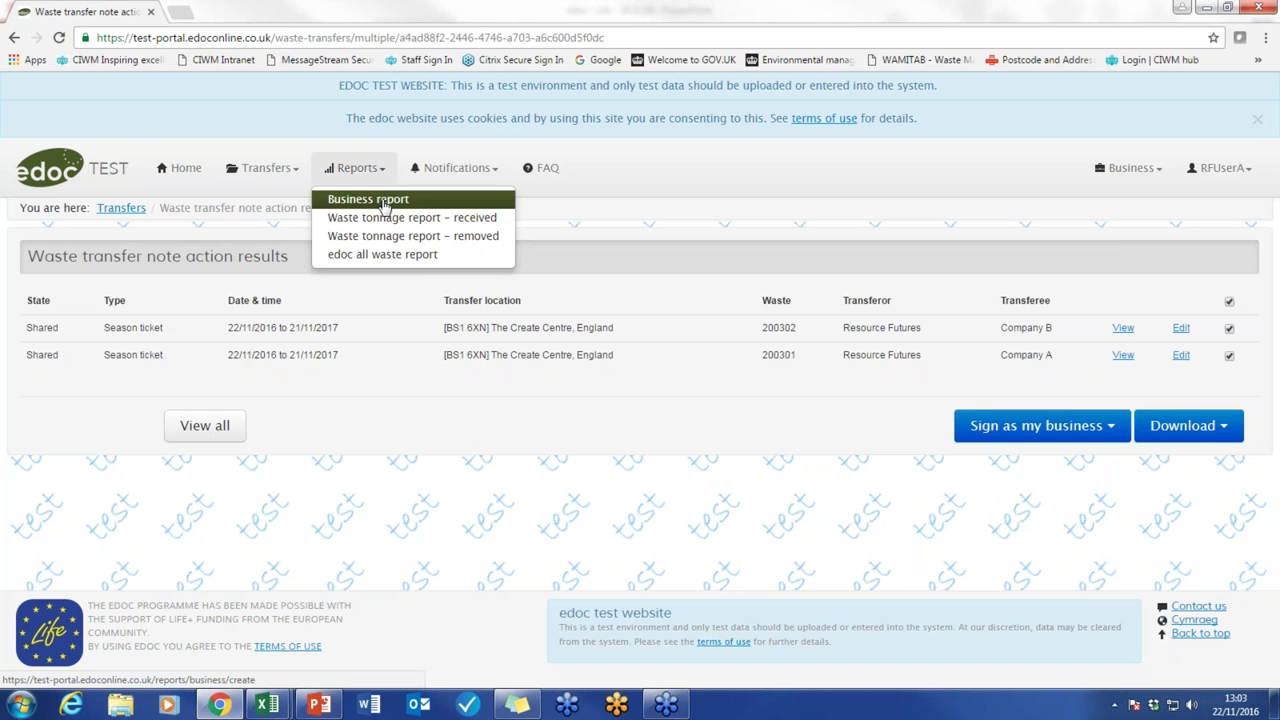
Step: Open the Business report criteria and change the time period from Year to Month
{"action": "left_click", "coordinate": [381, 203]}
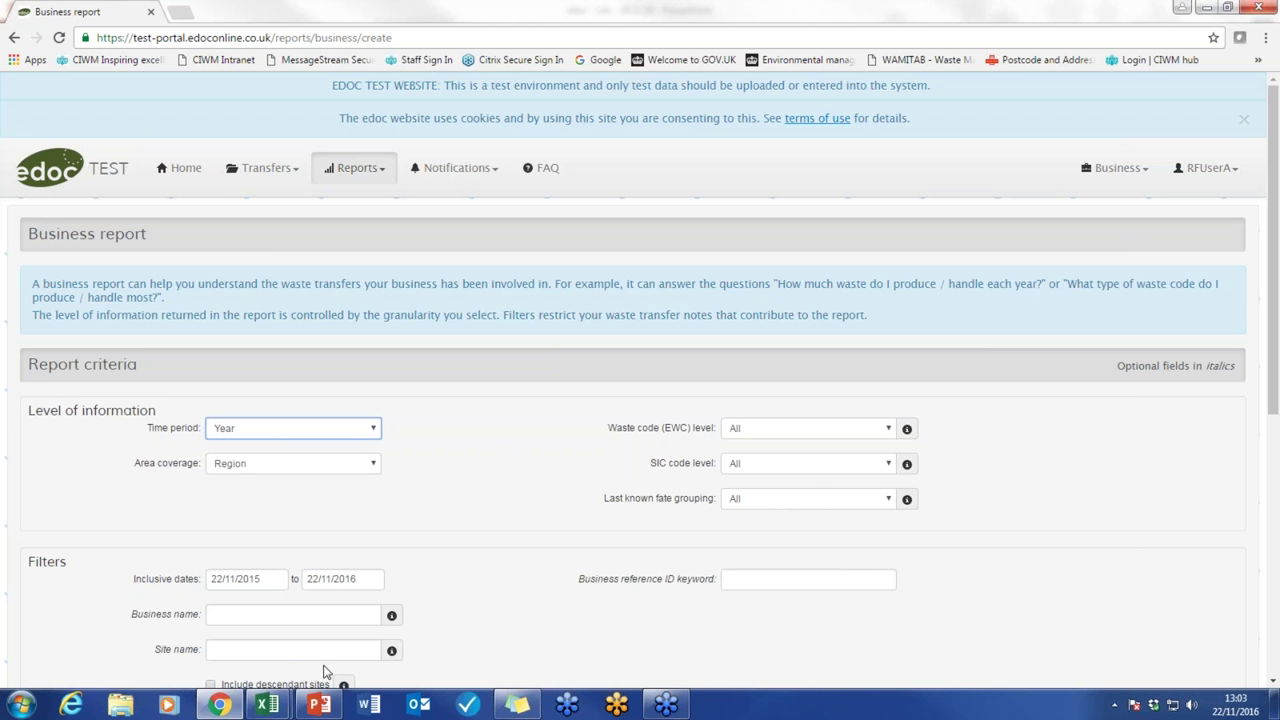
{"action": "scroll", "coordinate": [511, 526], "scroll_direction": "down", "scroll_amount": 3}
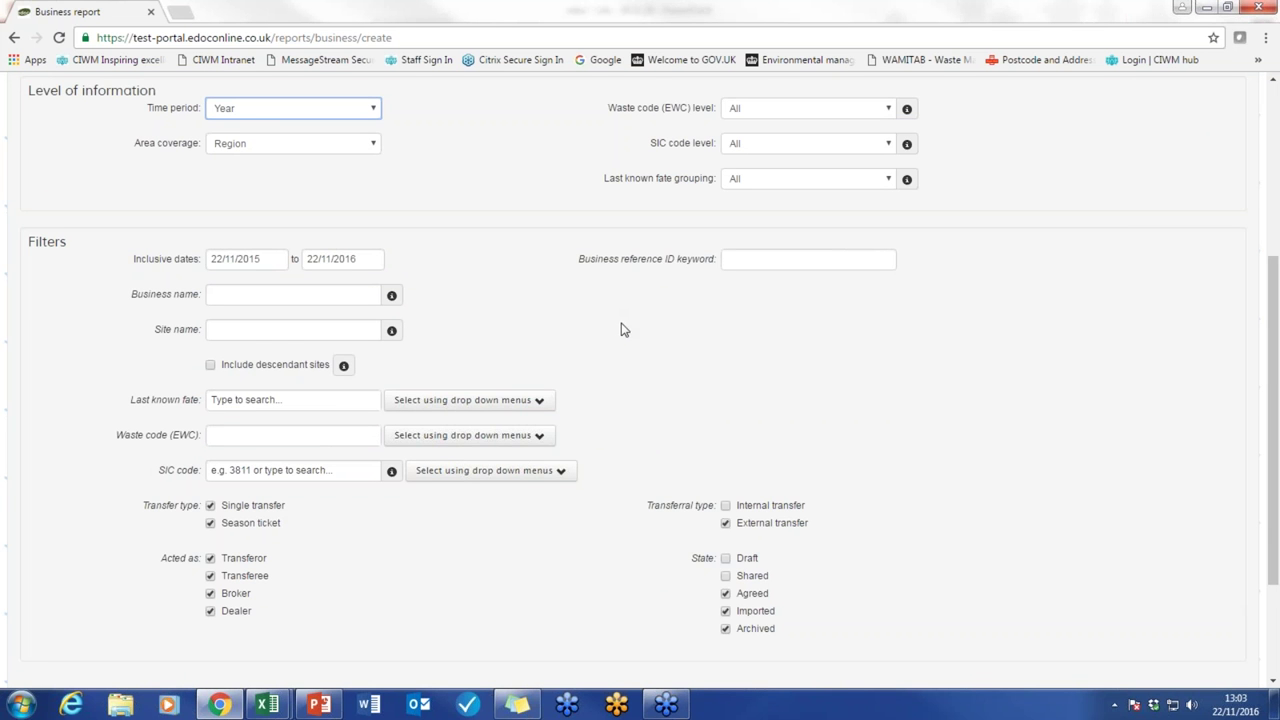
{"action": "scroll", "coordinate": [530, 345], "scroll_direction": "up", "scroll_amount": 1}
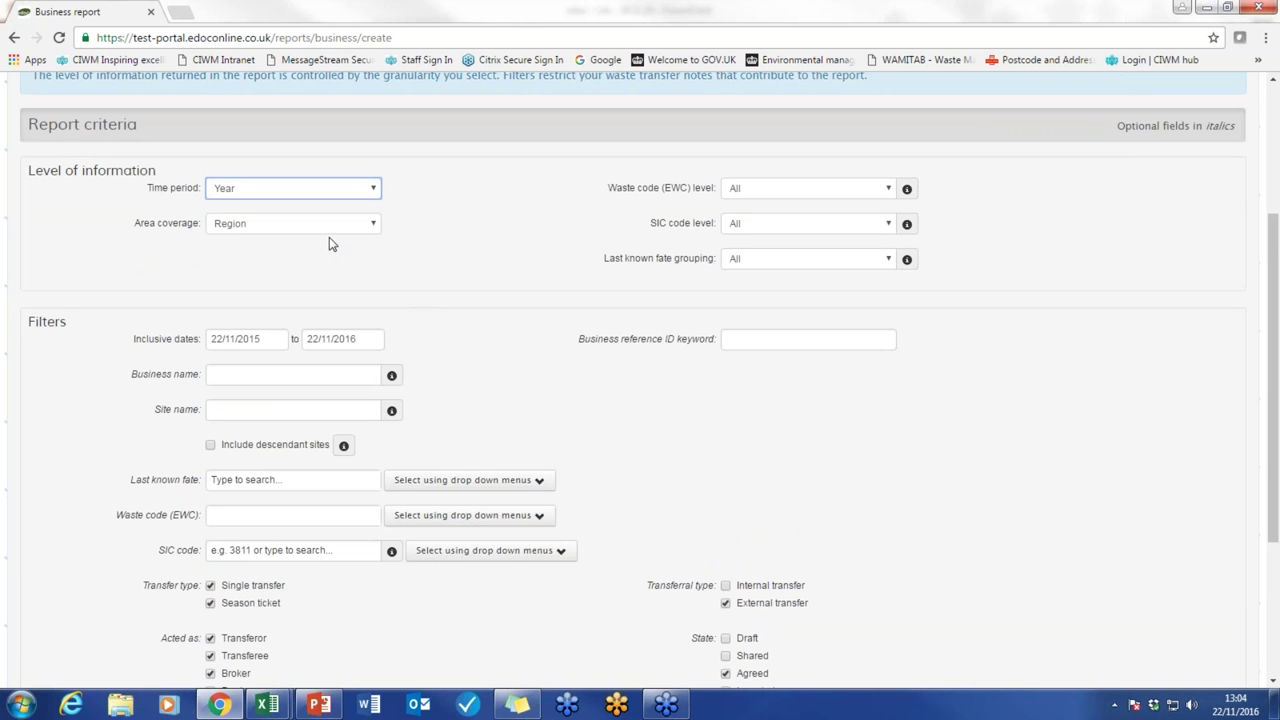
{"action": "left_click", "coordinate": [370, 193]}
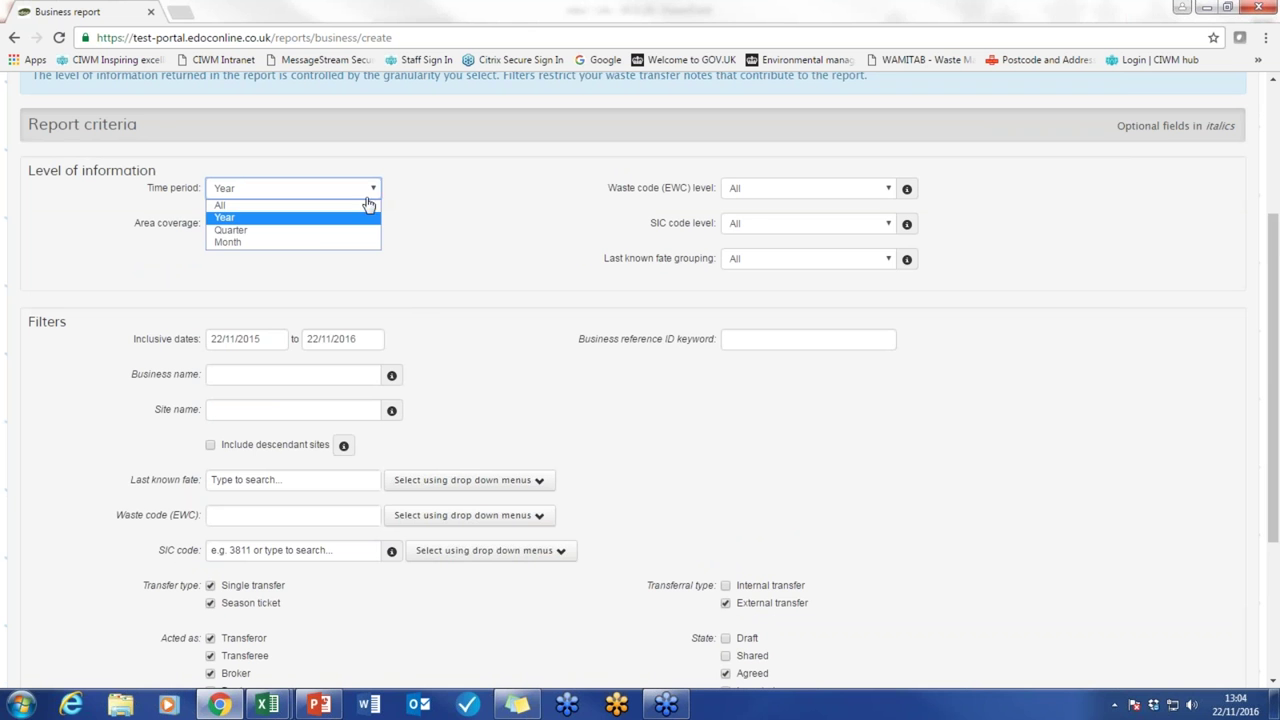
{"action": "left_click", "coordinate": [283, 243]}
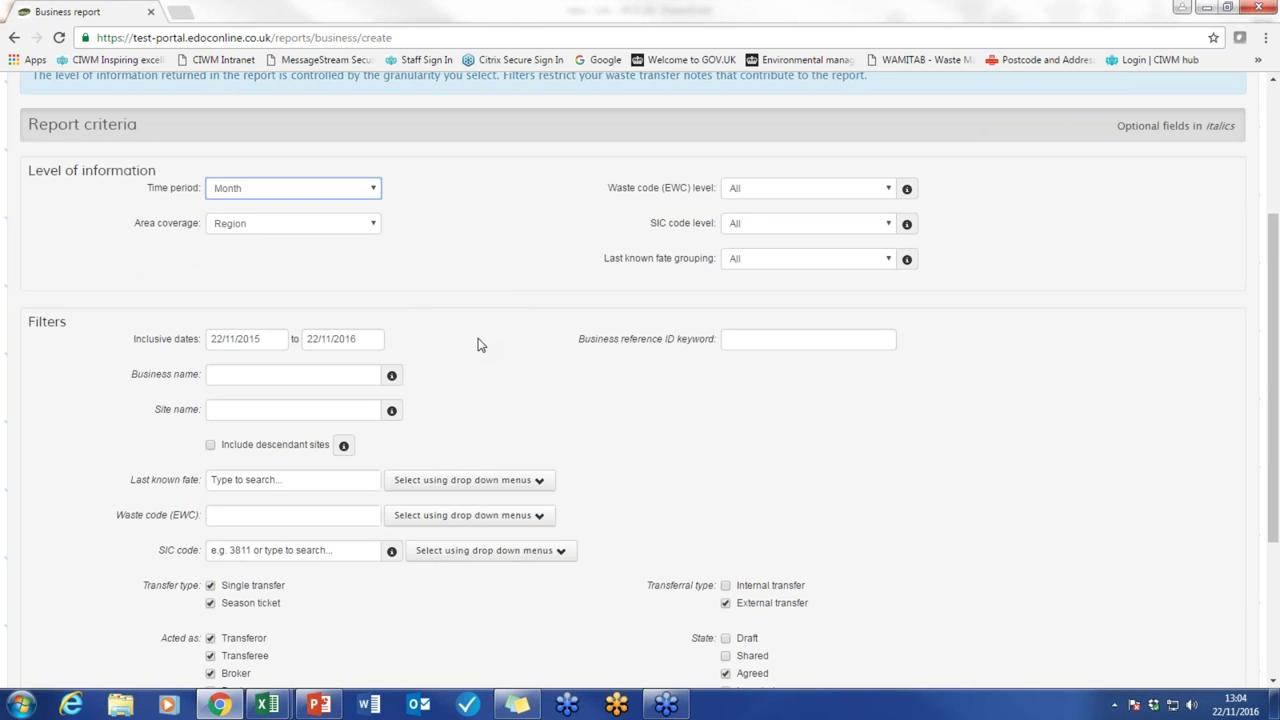
{"action": "scroll", "coordinate": [478, 344], "scroll_direction": "down", "scroll_amount": 3}
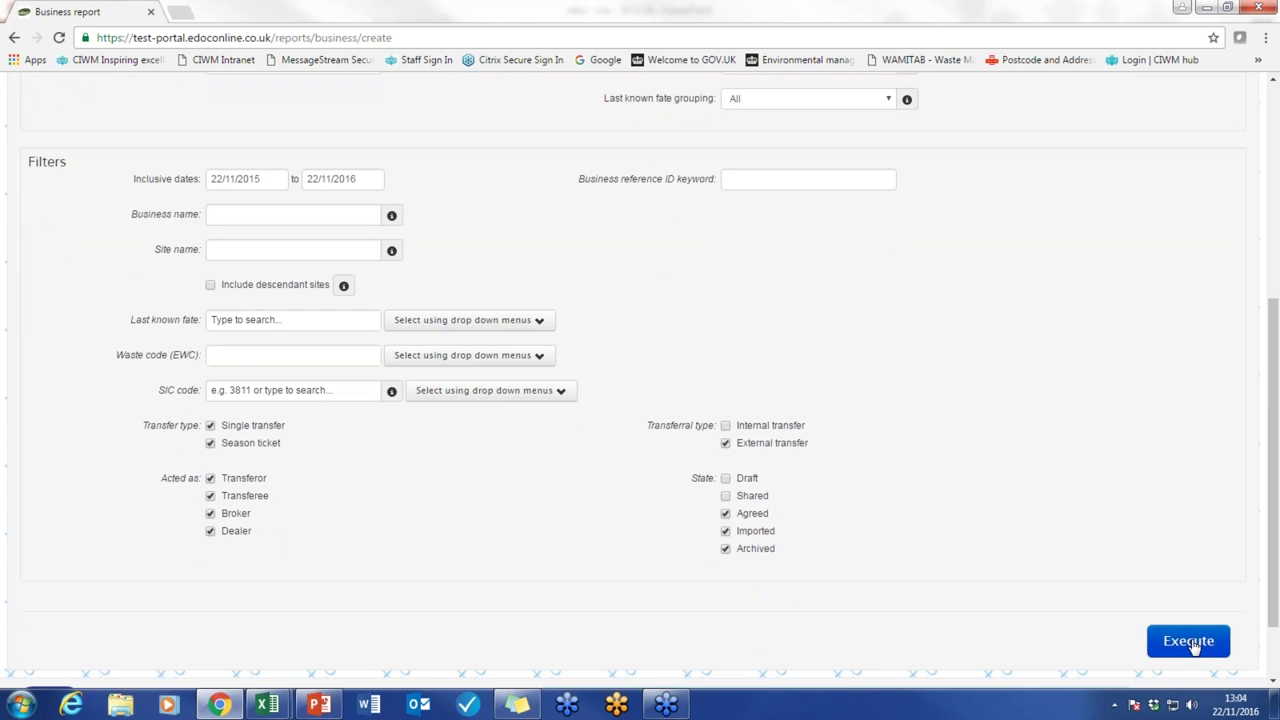
Step: Run the monthly business report and review its column information tips
{"action": "left_click", "coordinate": [1193, 646]}
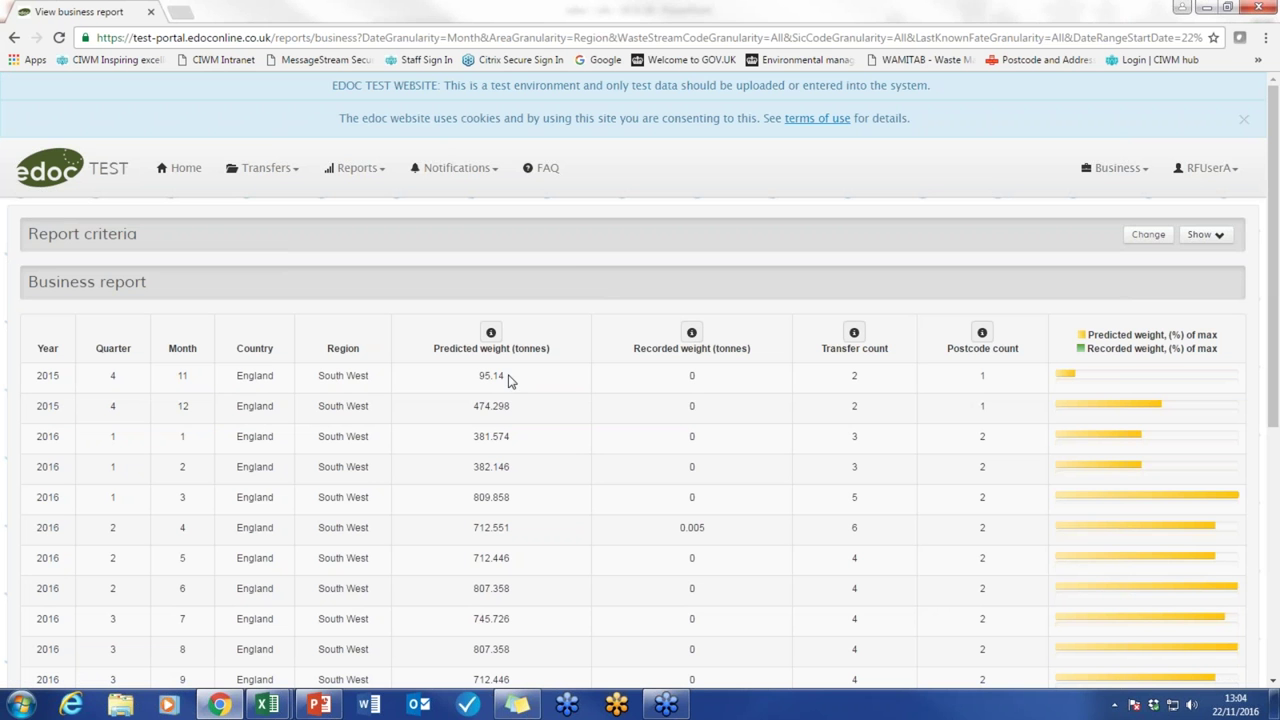
{"action": "mouse_move", "coordinate": [525, 342]}
{"action": "mouse_move", "coordinate": [647, 342]}
{"action": "mouse_move", "coordinate": [1066, 376]}
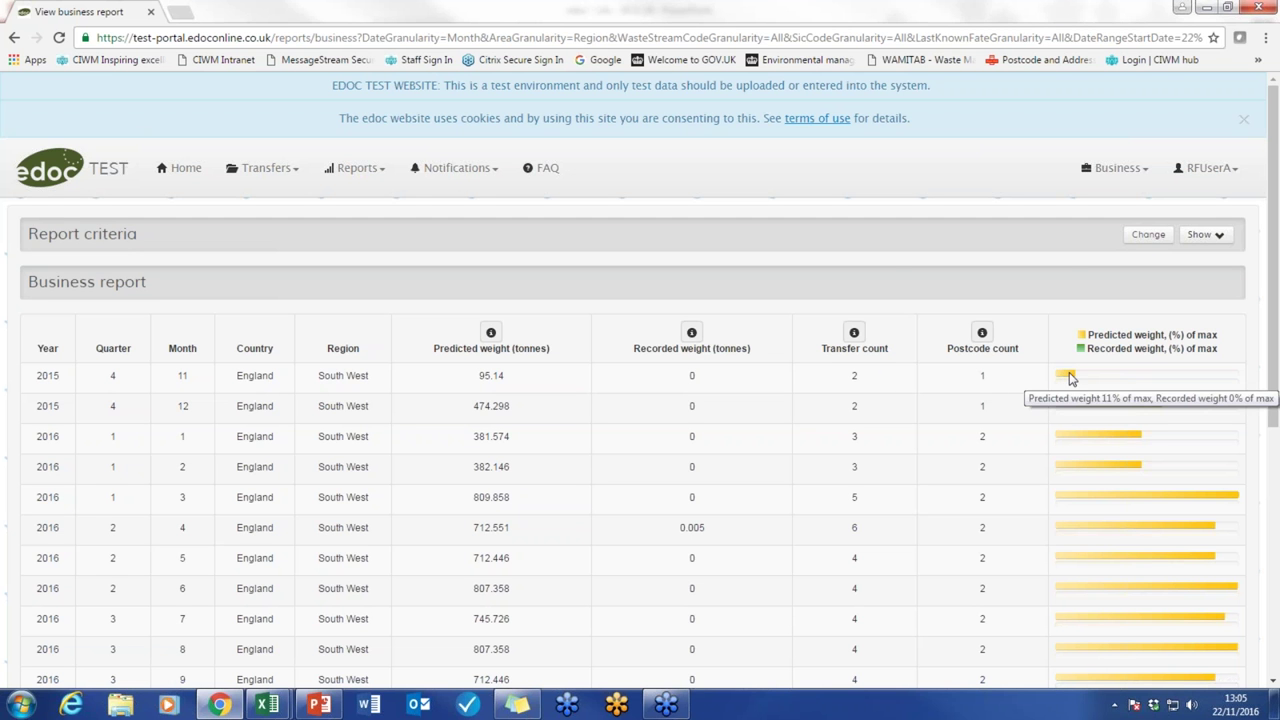
{"action": "mouse_move", "coordinate": [1024, 343]}
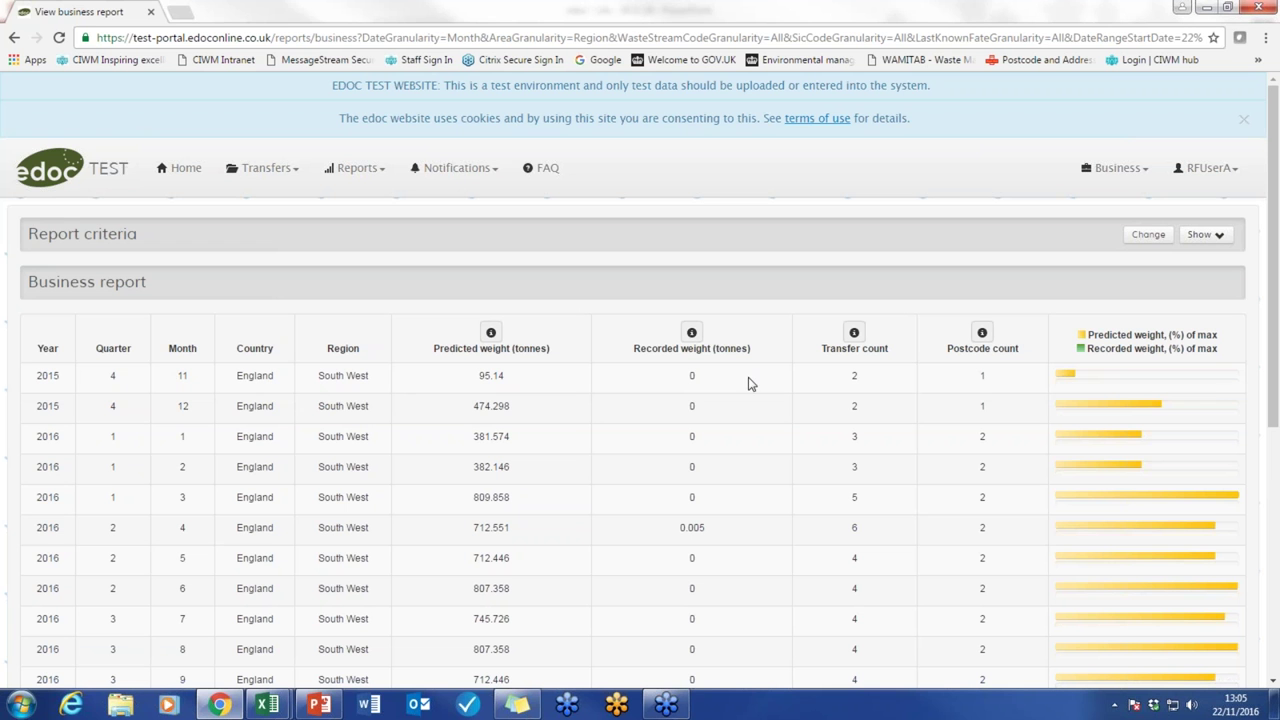
{"action": "mouse_move", "coordinate": [772, 341]}
{"action": "mouse_move", "coordinate": [866, 331]}
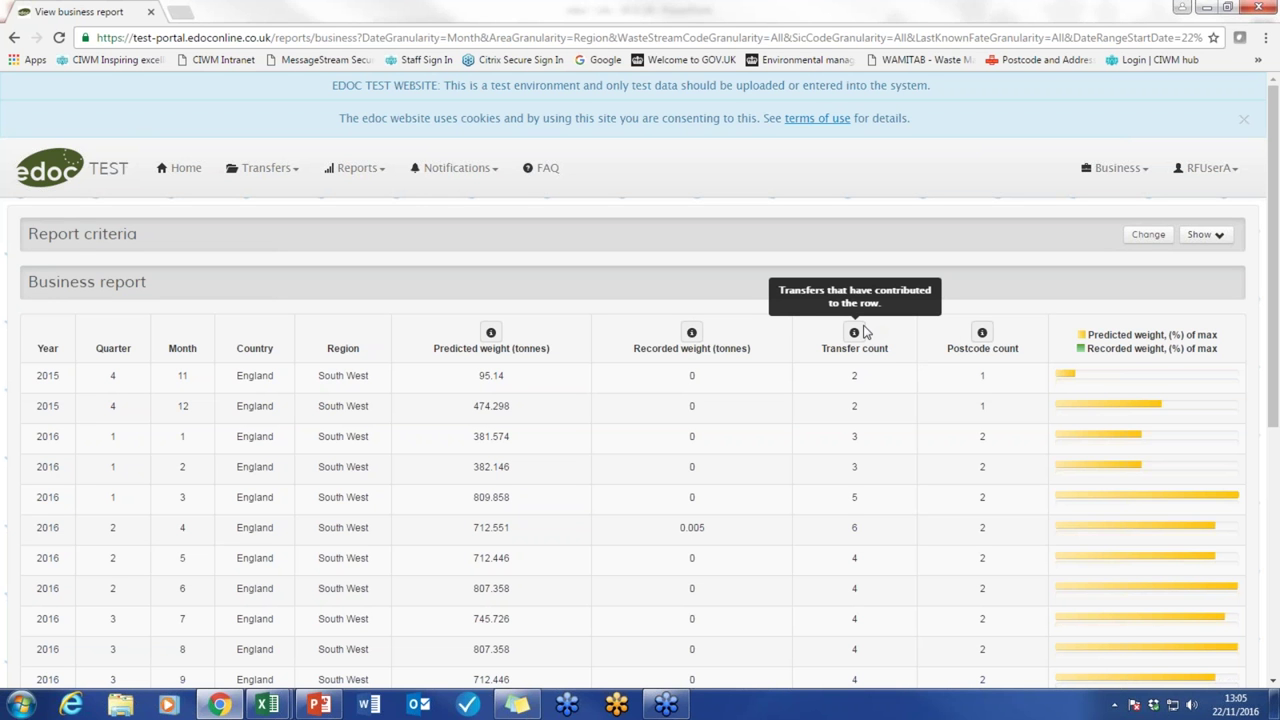
{"action": "scroll", "coordinate": [706, 423], "scroll_direction": "down", "scroll_amount": 3}
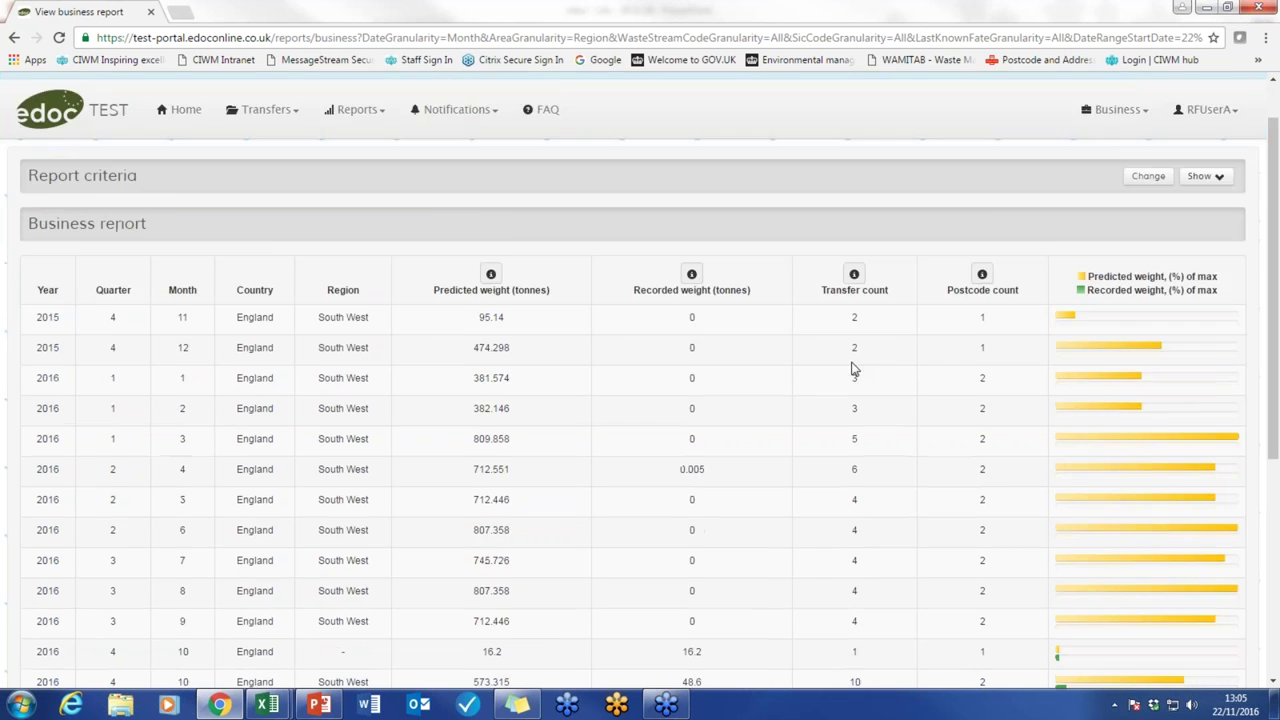
{"action": "scroll", "coordinate": [629, 435], "scroll_direction": "down", "scroll_amount": 1}
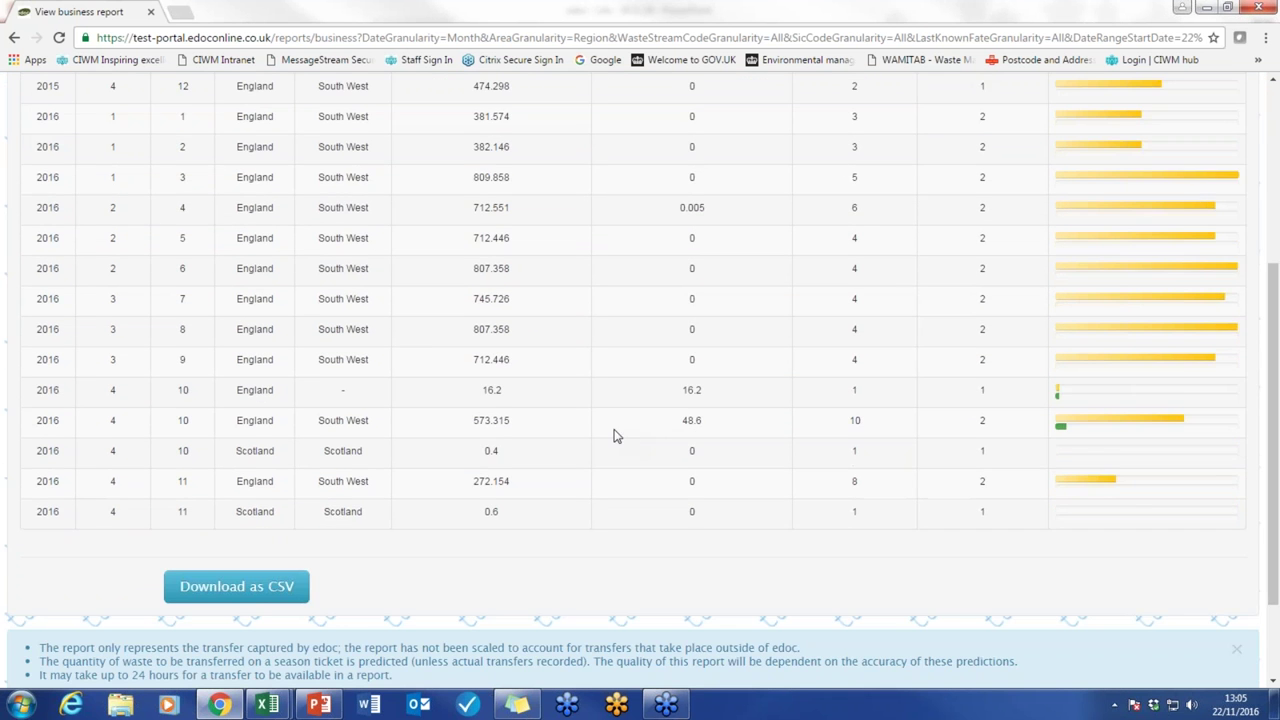
{"action": "scroll", "coordinate": [614, 434], "scroll_direction": "down", "scroll_amount": 2}
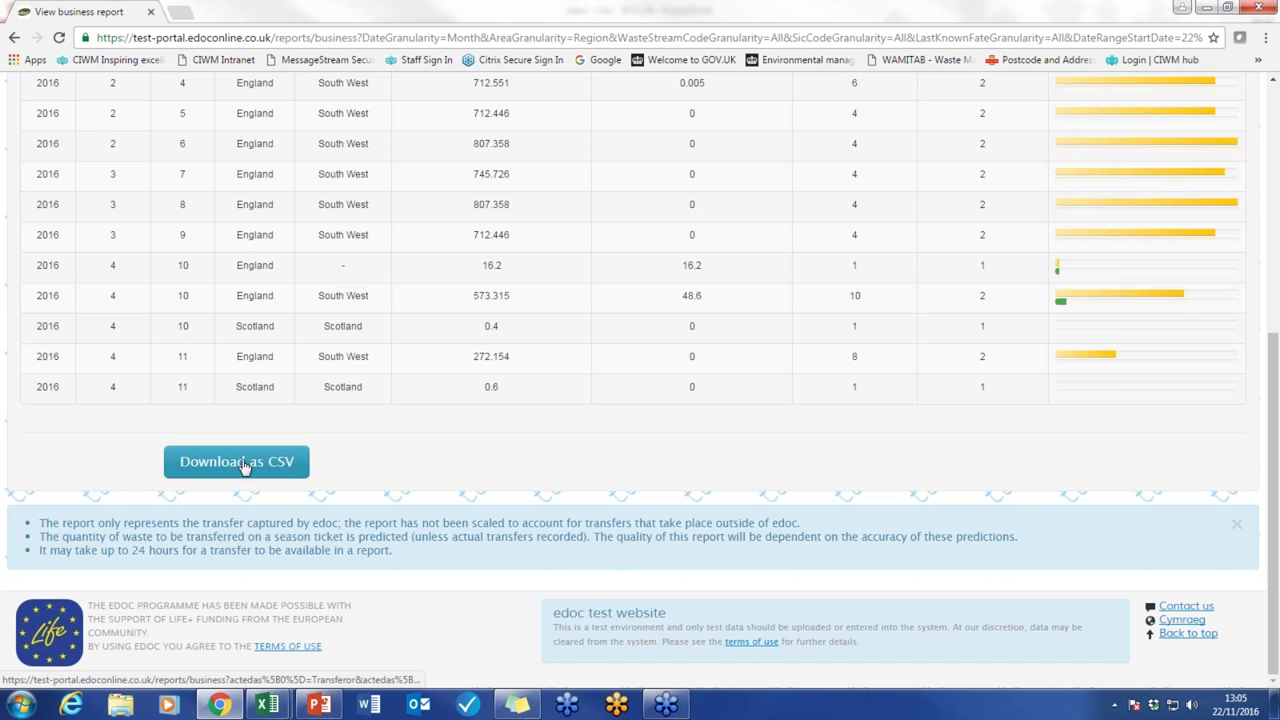
Step: Download the business report as a CSV file
{"action": "left_click", "coordinate": [300, 460]}
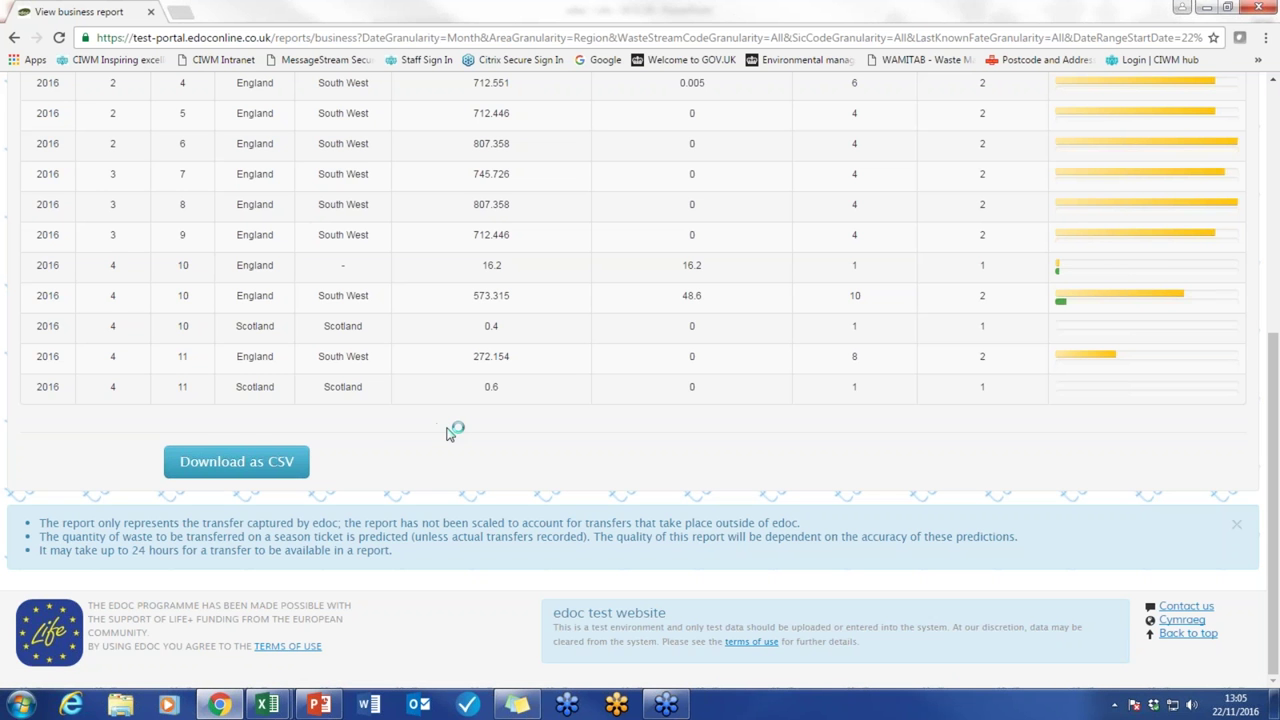
{"action": "scroll", "coordinate": [640, 380], "scroll_direction": "up", "scroll_amount": 3}
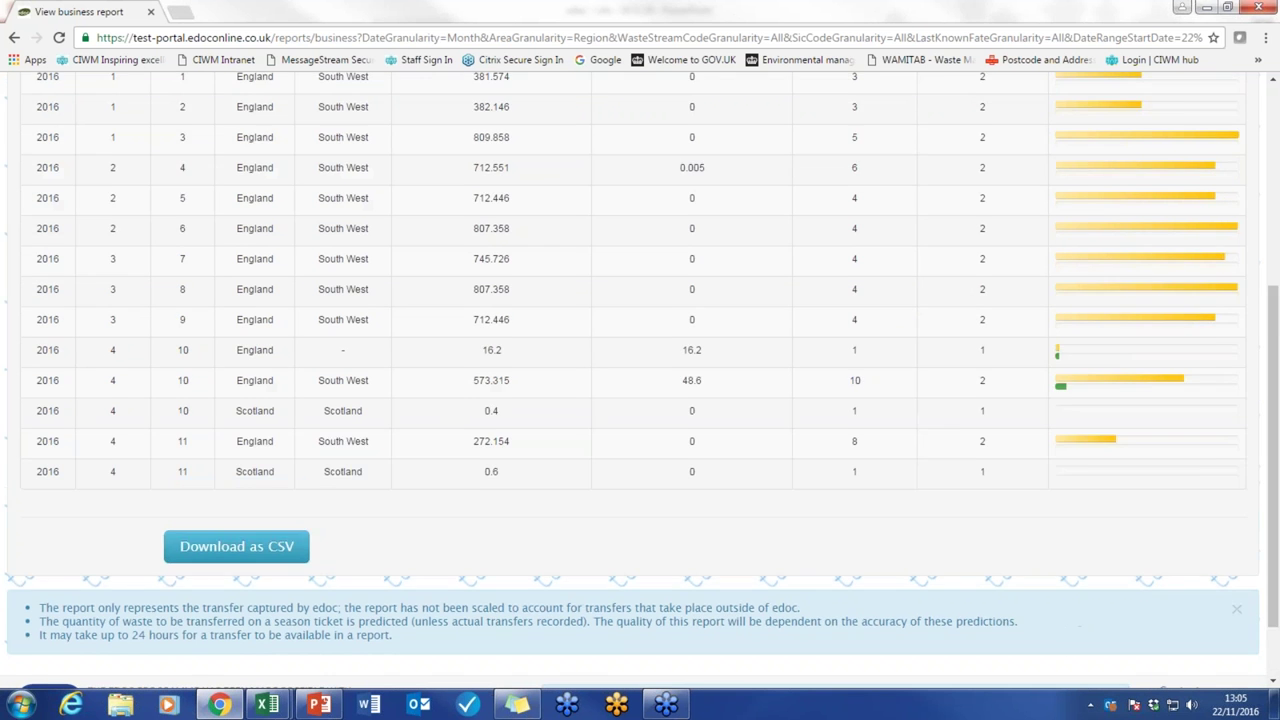
{"action": "scroll", "coordinate": [640, 380], "scroll_direction": "up", "scroll_amount": 1}
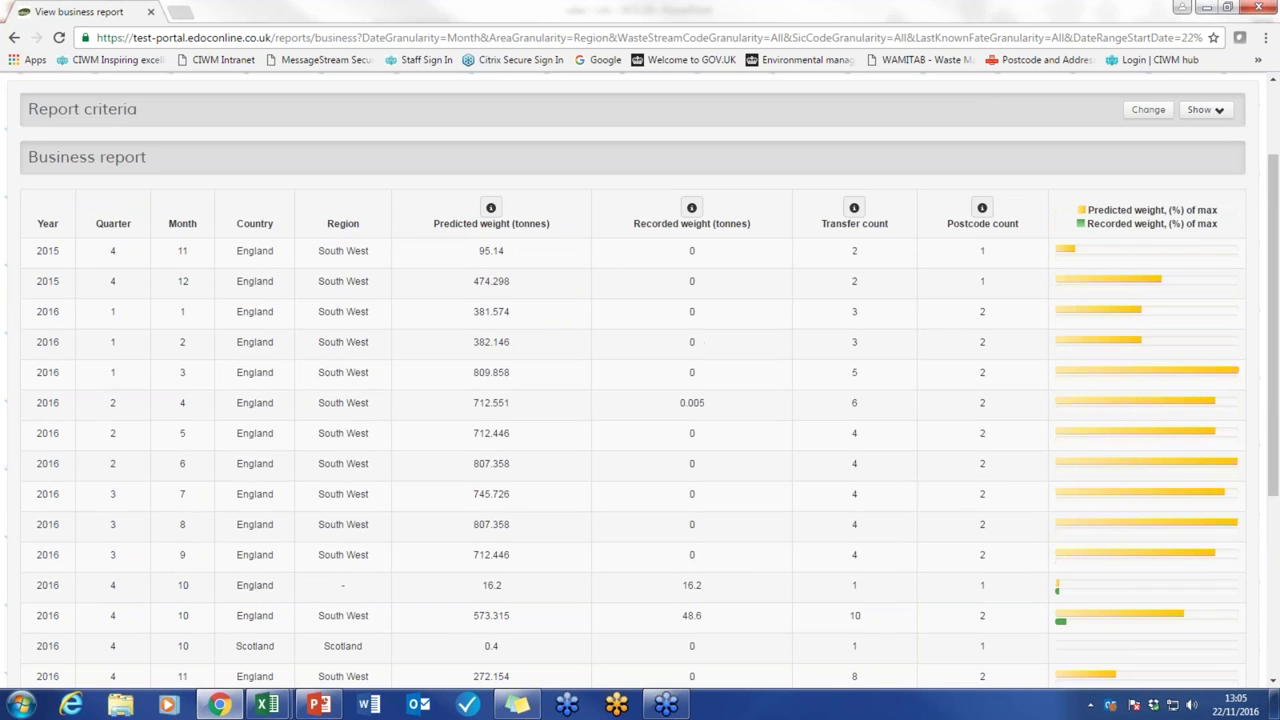
{"action": "scroll", "coordinate": [640, 380], "scroll_direction": "up", "scroll_amount": 2}
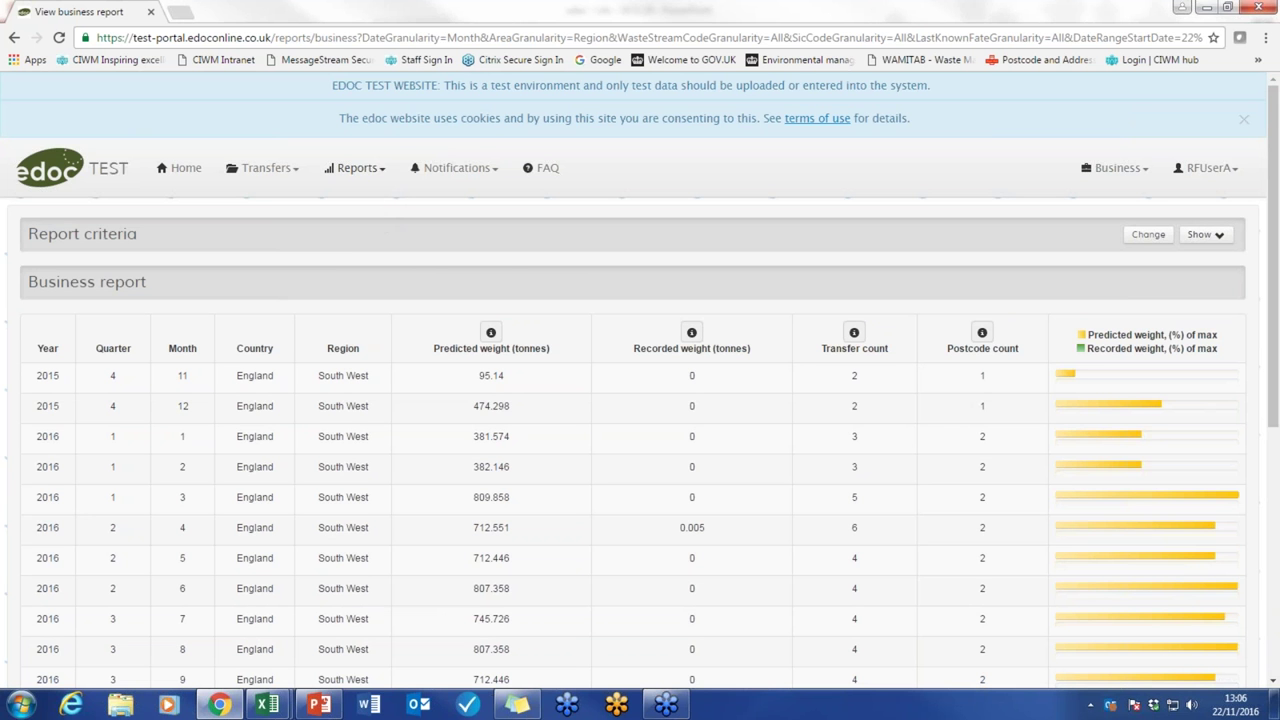
Step: Run the waste-received tonnage report starting at Apr - Jun for the Create Centre site
{"action": "left_click", "coordinate": [378, 170]}
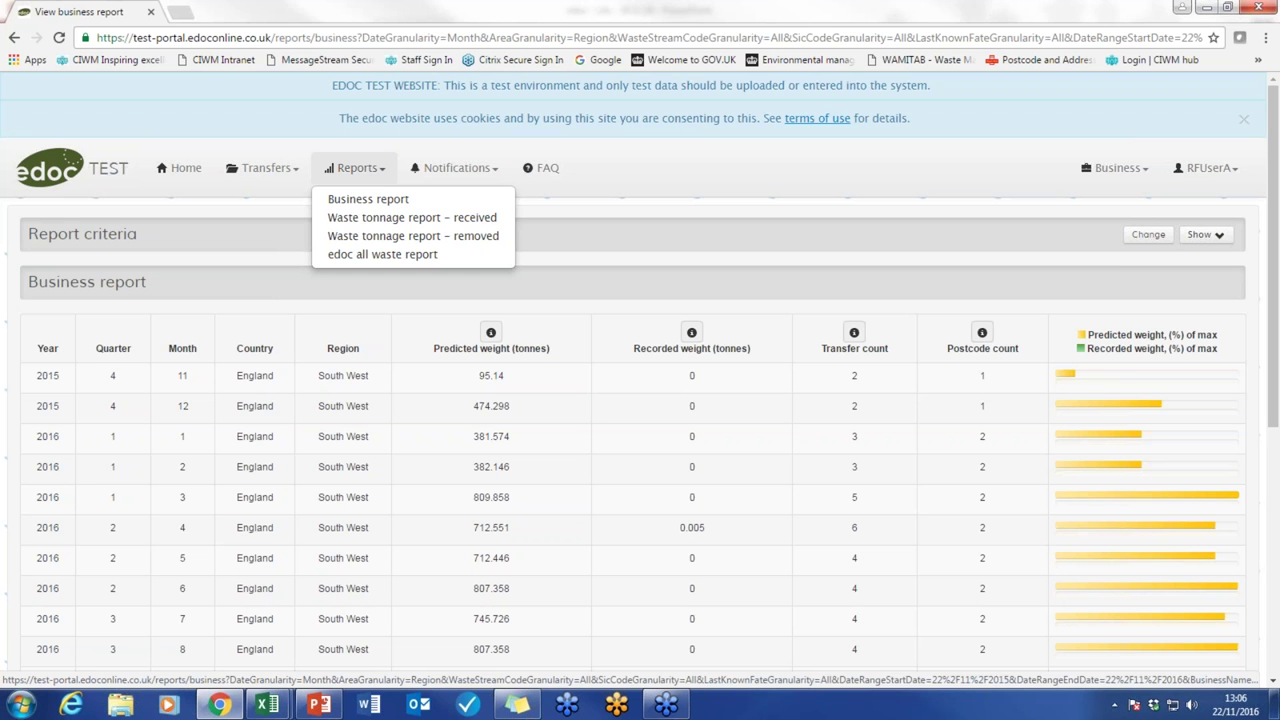
{"action": "left_click", "coordinate": [392, 224]}
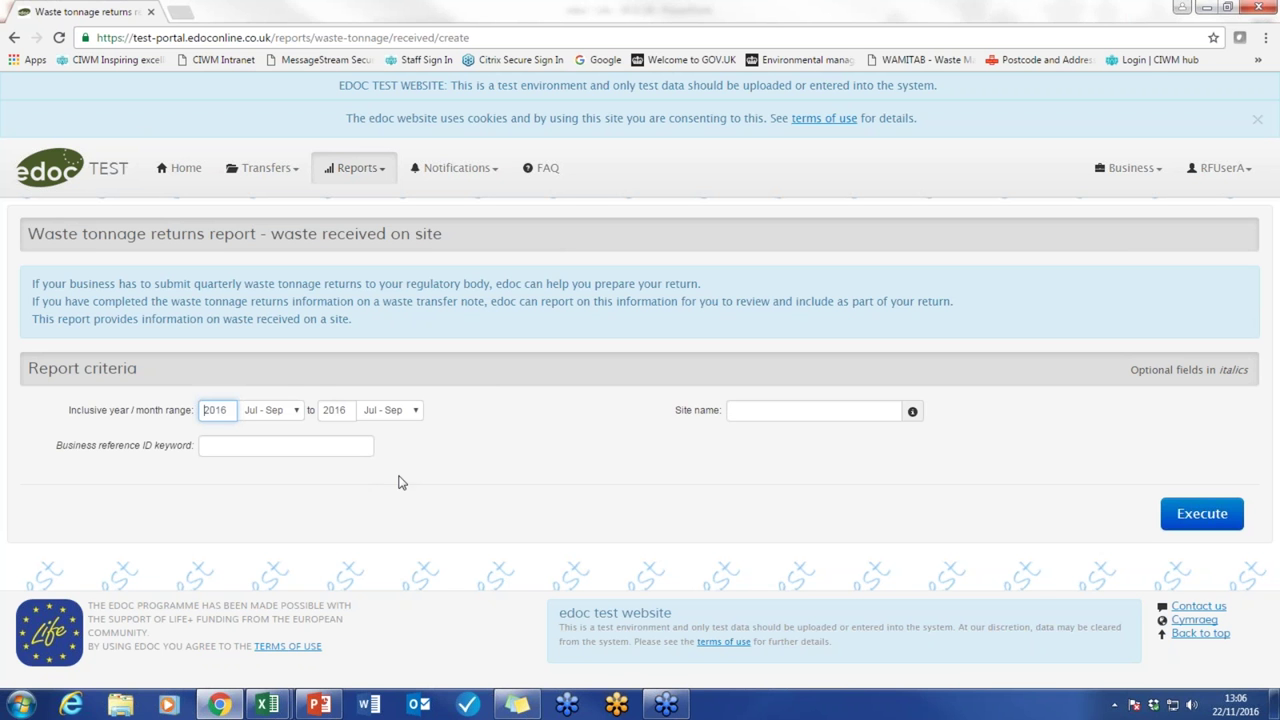
{"action": "left_click", "coordinate": [297, 411]}
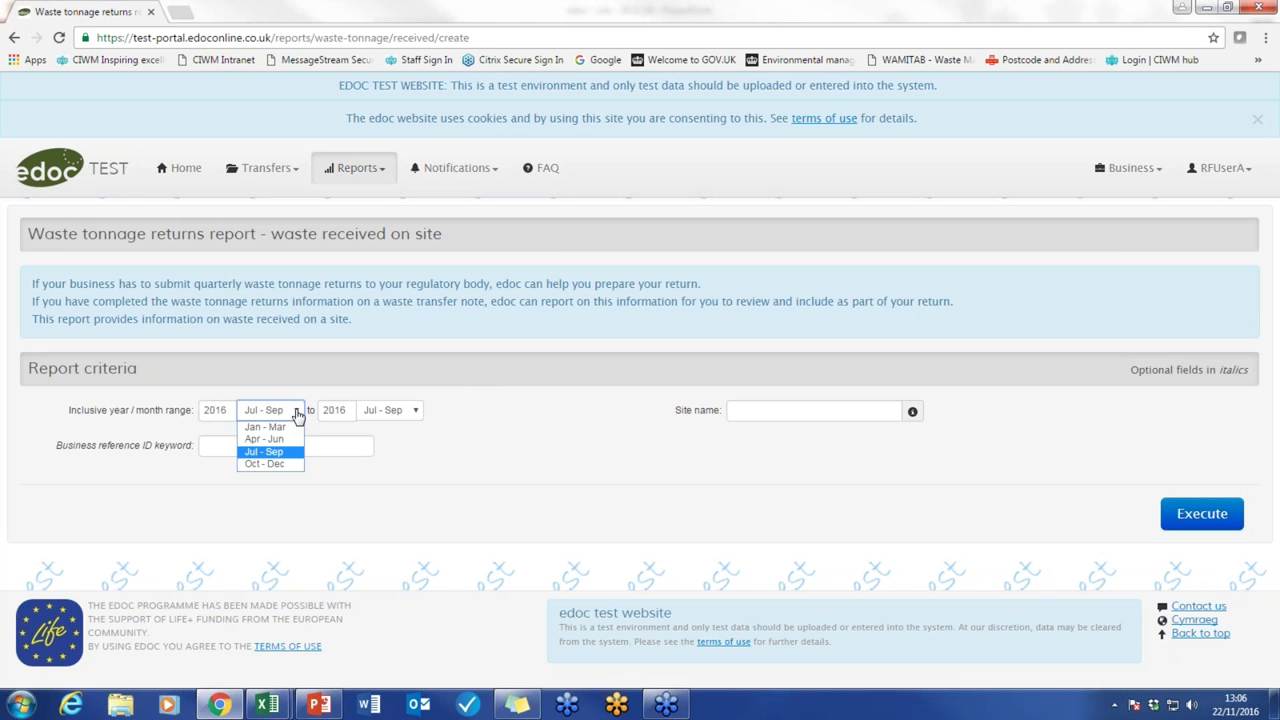
{"action": "left_click", "coordinate": [277, 441]}
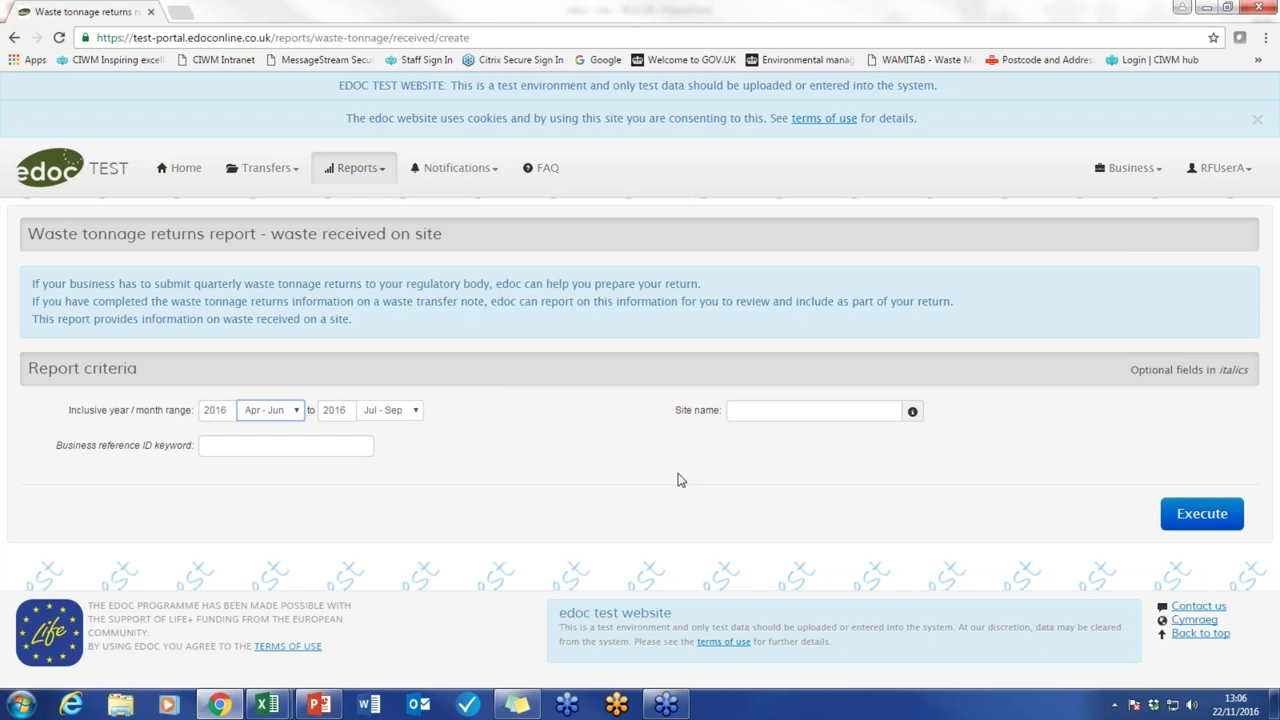
{"action": "left_click", "coordinate": [808, 414]}
{"action": "key", "text": "Down"}
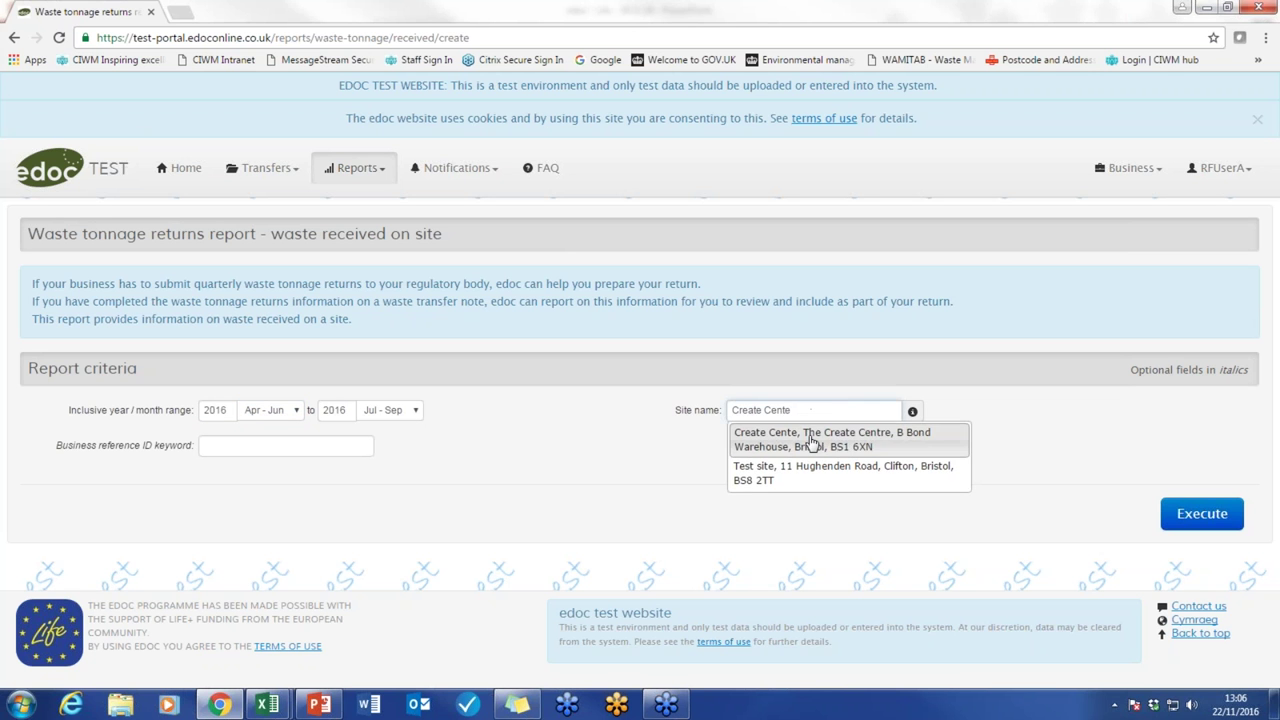
{"action": "left_click", "coordinate": [812, 443]}
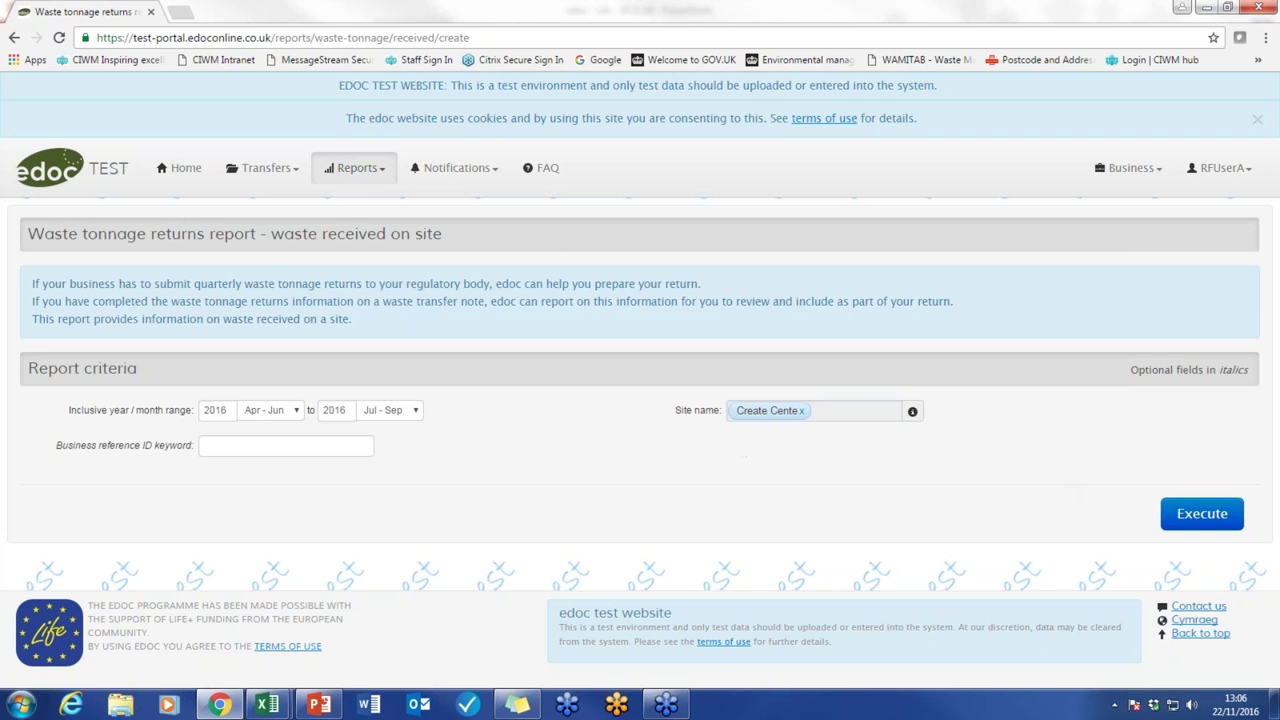
{"action": "left_click", "coordinate": [1196, 516]}
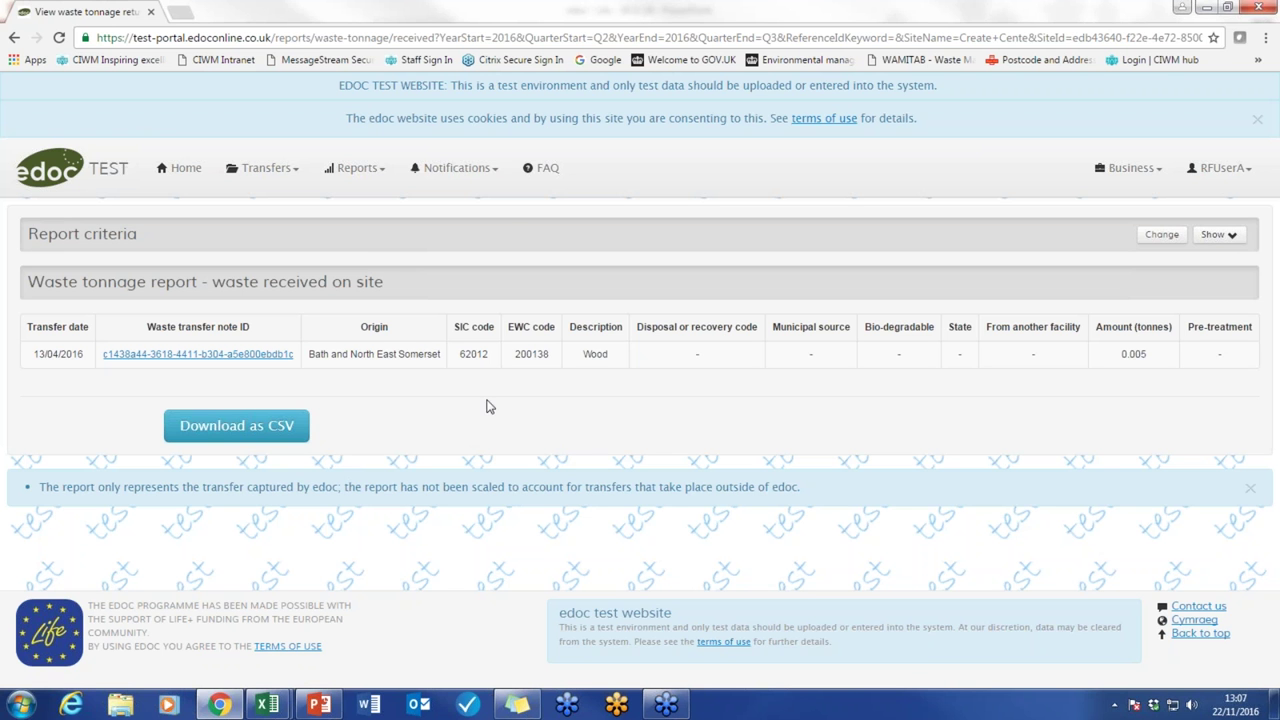
Step: Choose the edoc all waste report from the Reports list
{"action": "left_click", "coordinate": [371, 178]}
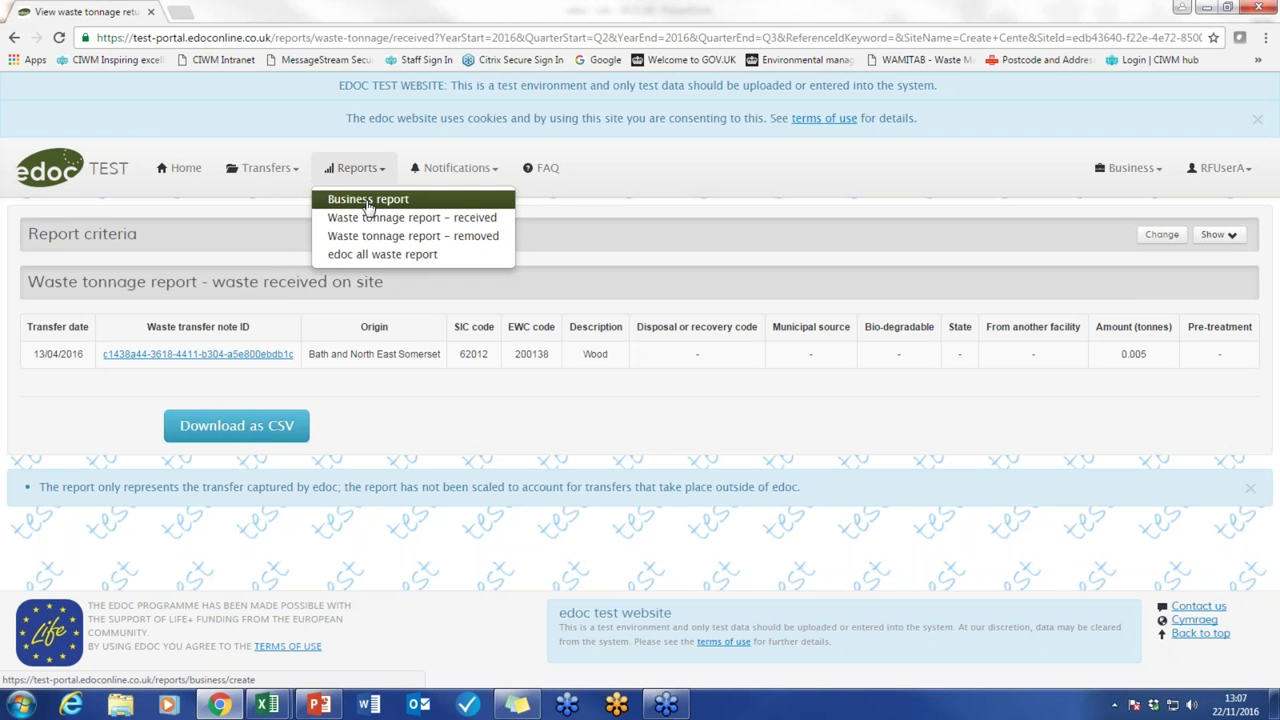
{"action": "left_click", "coordinate": [378, 256]}
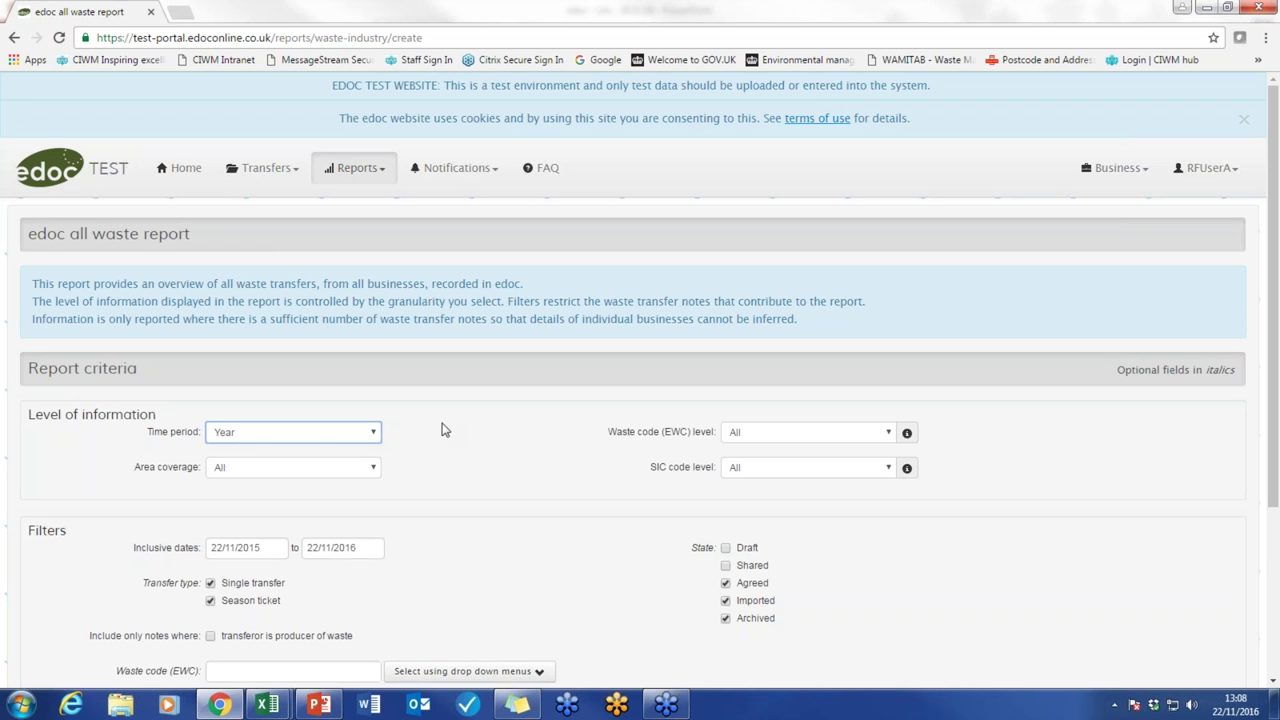
Step: Set the all waste report time period to Quarter and execute it
{"action": "left_click", "coordinate": [344, 431]}
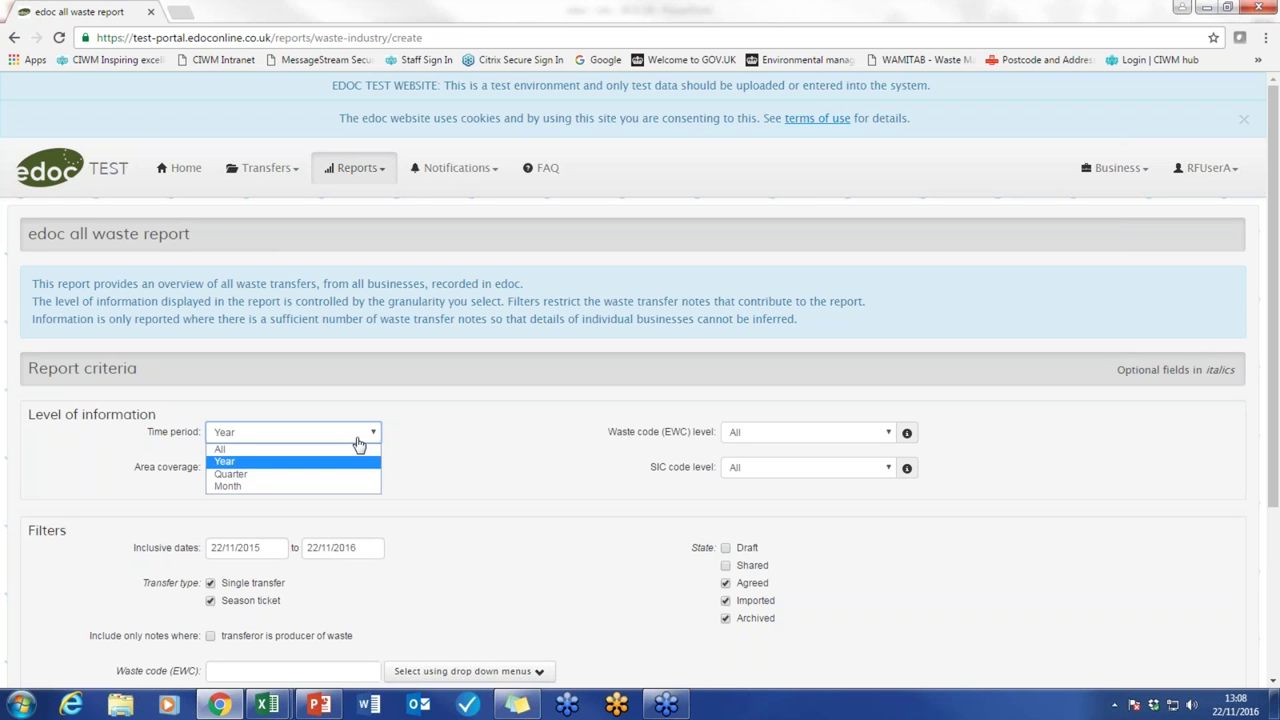
{"action": "left_click", "coordinate": [326, 474]}
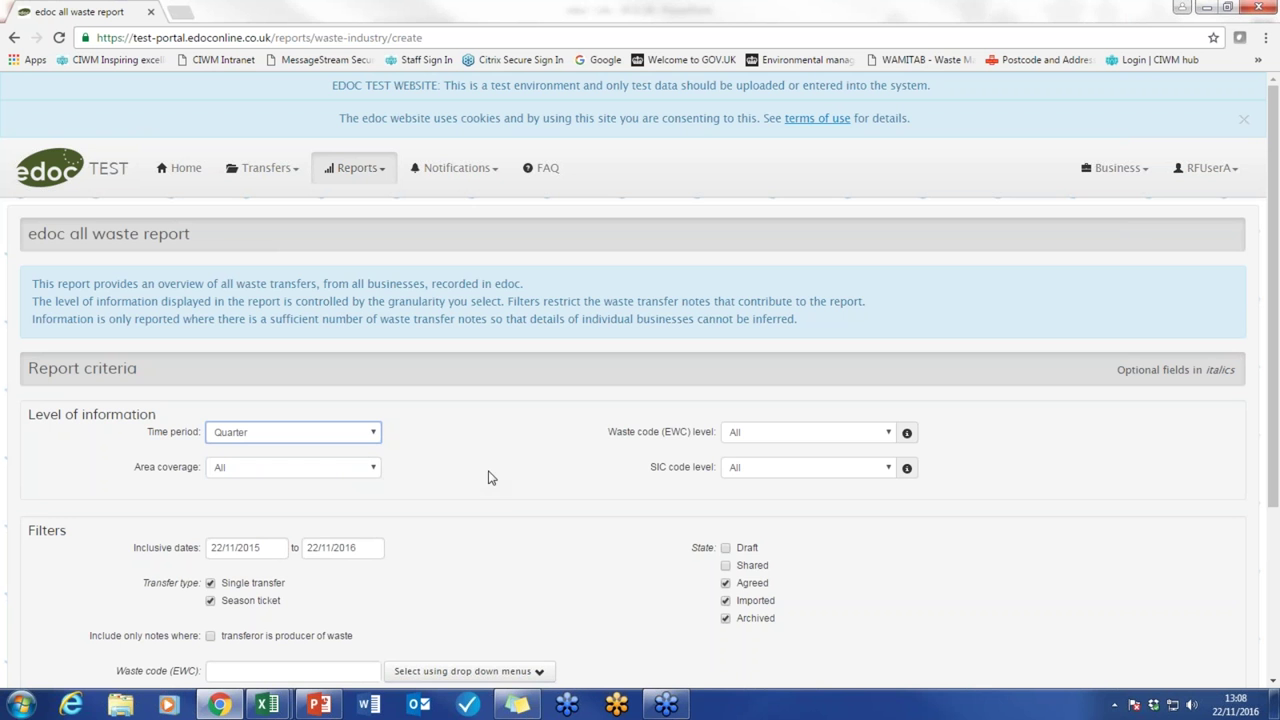
{"action": "scroll", "coordinate": [501, 492], "scroll_direction": "down", "scroll_amount": 2}
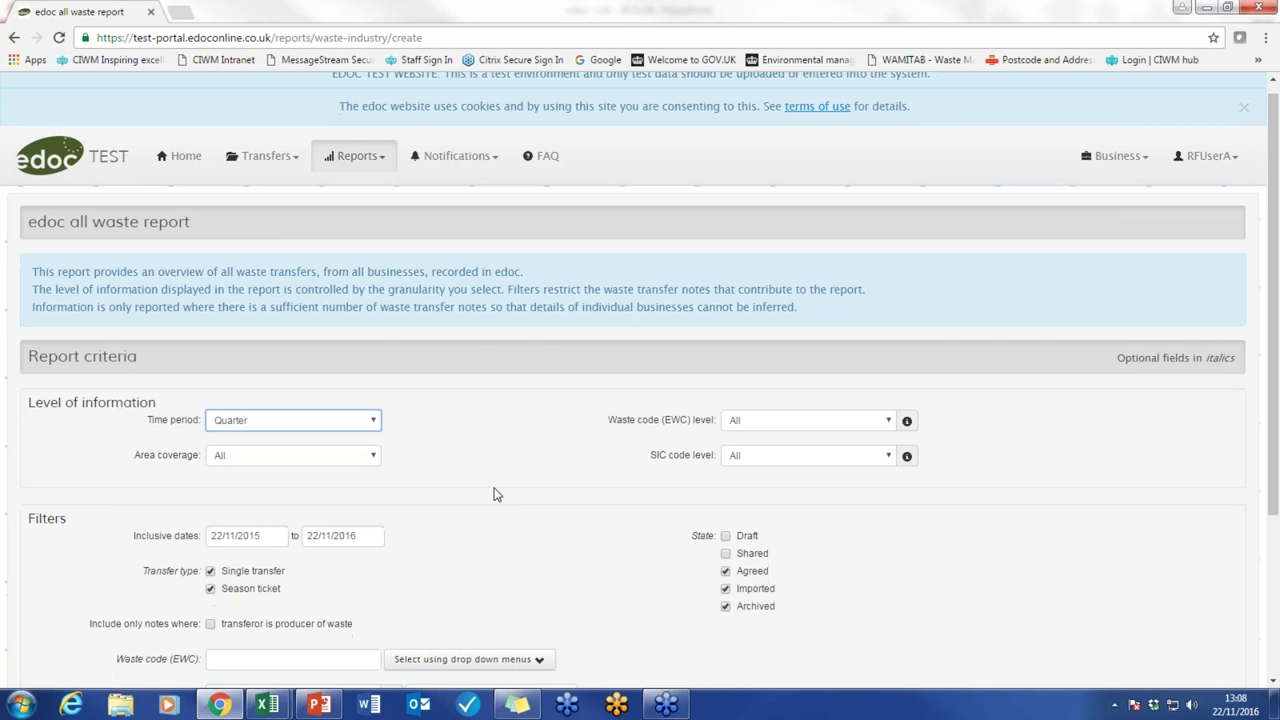
{"action": "scroll", "coordinate": [760, 550], "scroll_direction": "down", "scroll_amount": 1}
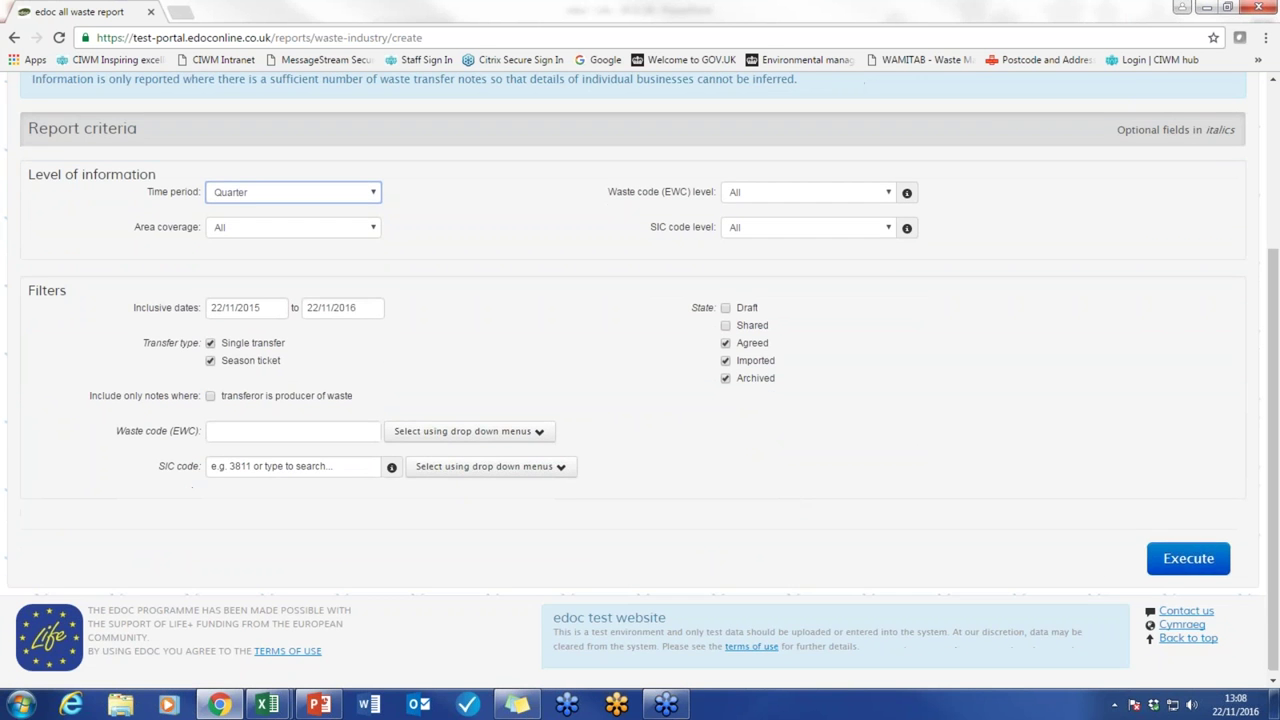
{"action": "left_click", "coordinate": [1187, 558]}
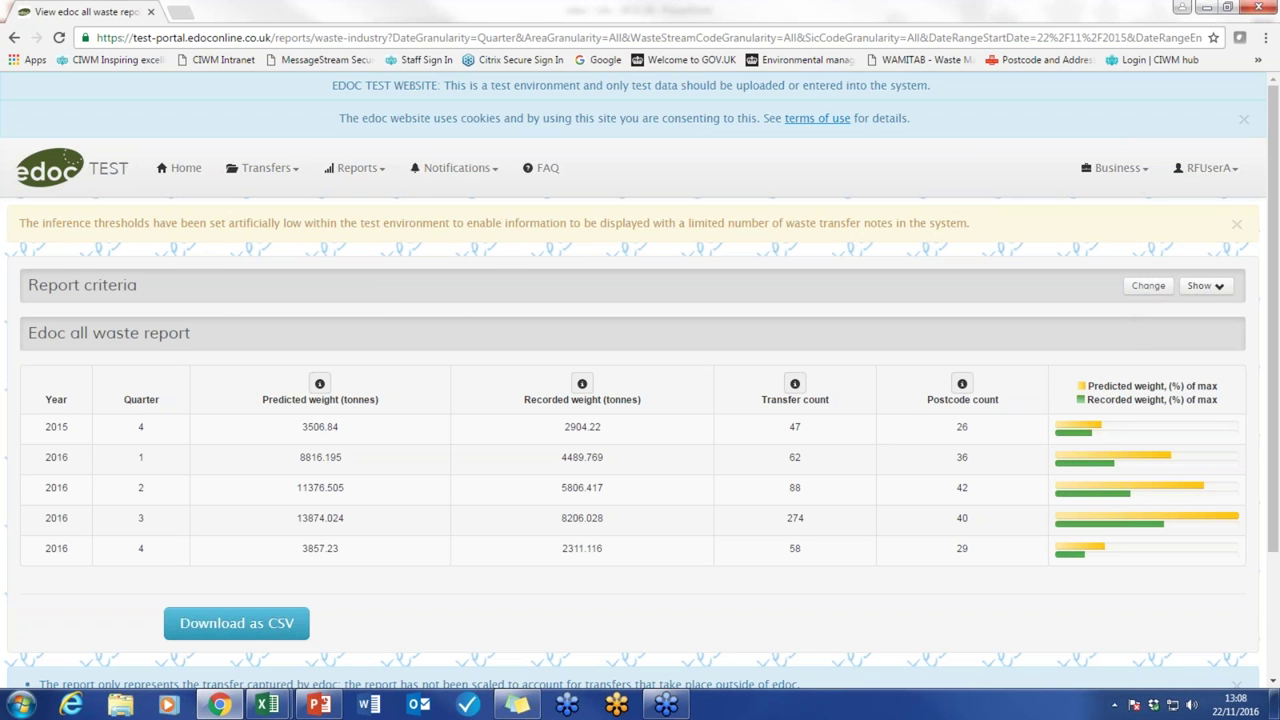
Step: Change the all waste report criteria to a Year time period and rerun it
{"action": "left_click", "coordinate": [1148, 286]}
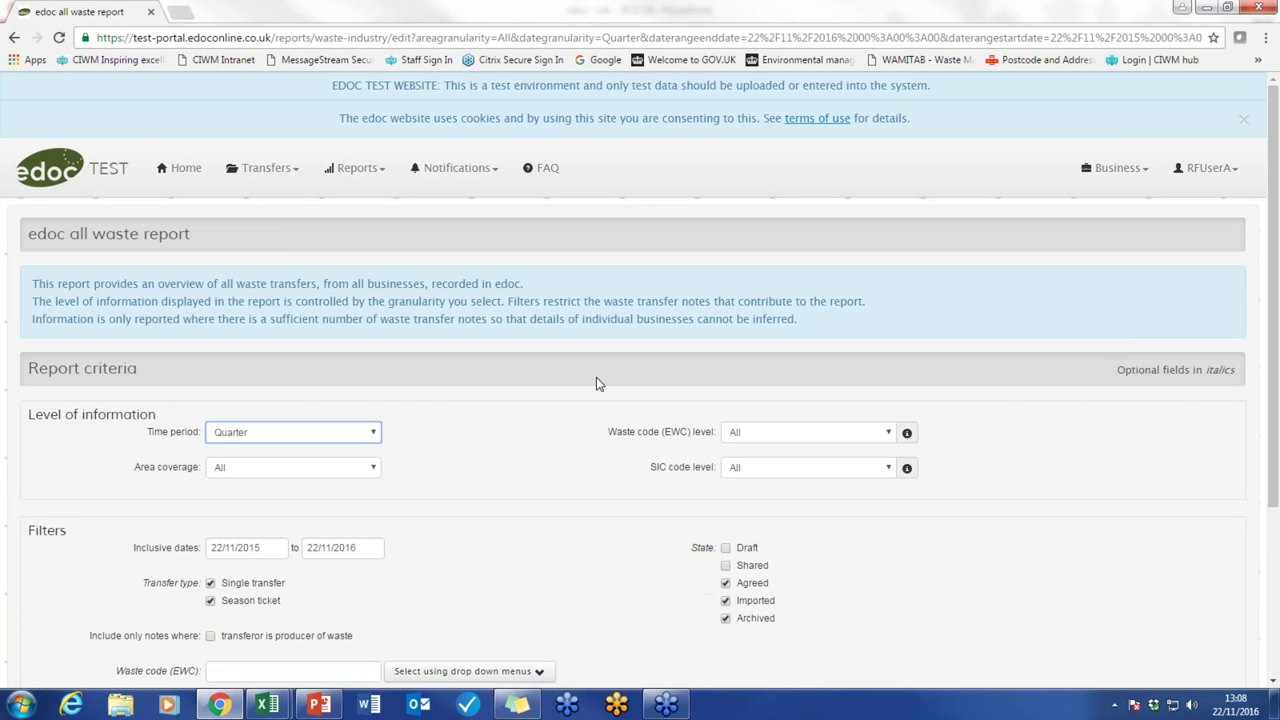
{"action": "left_click", "coordinate": [364, 436]}
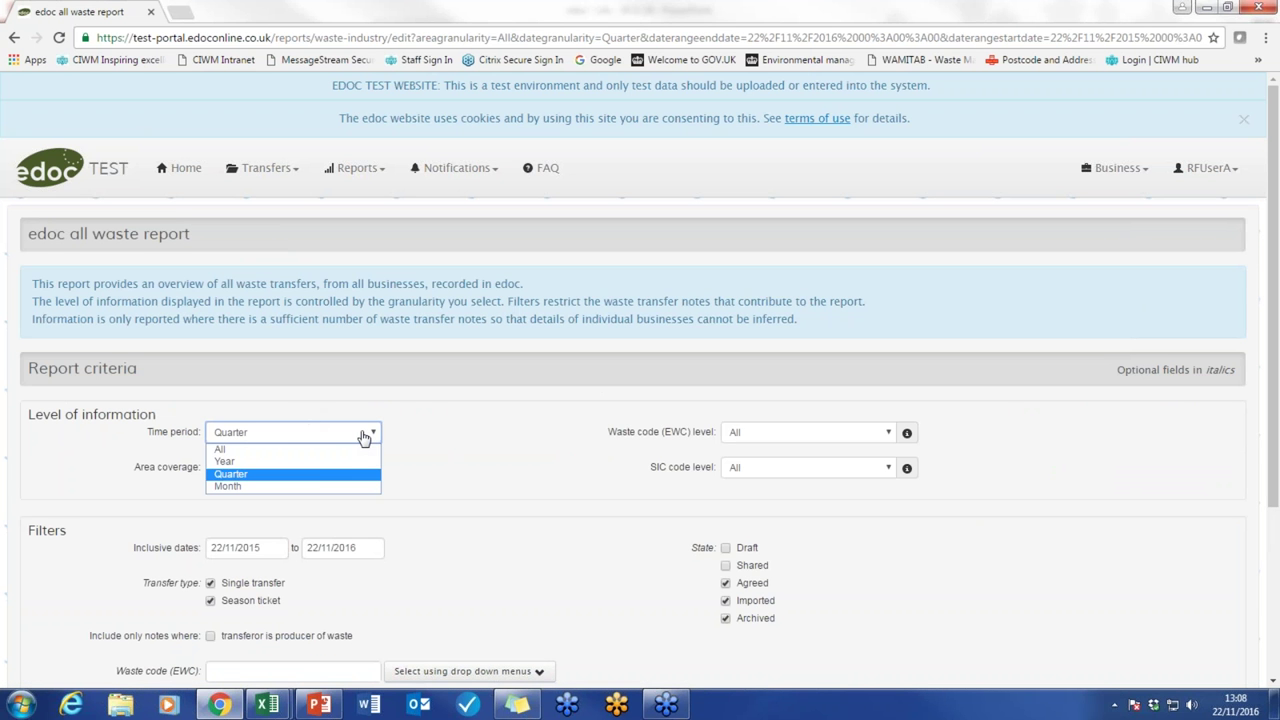
{"action": "left_click", "coordinate": [314, 462]}
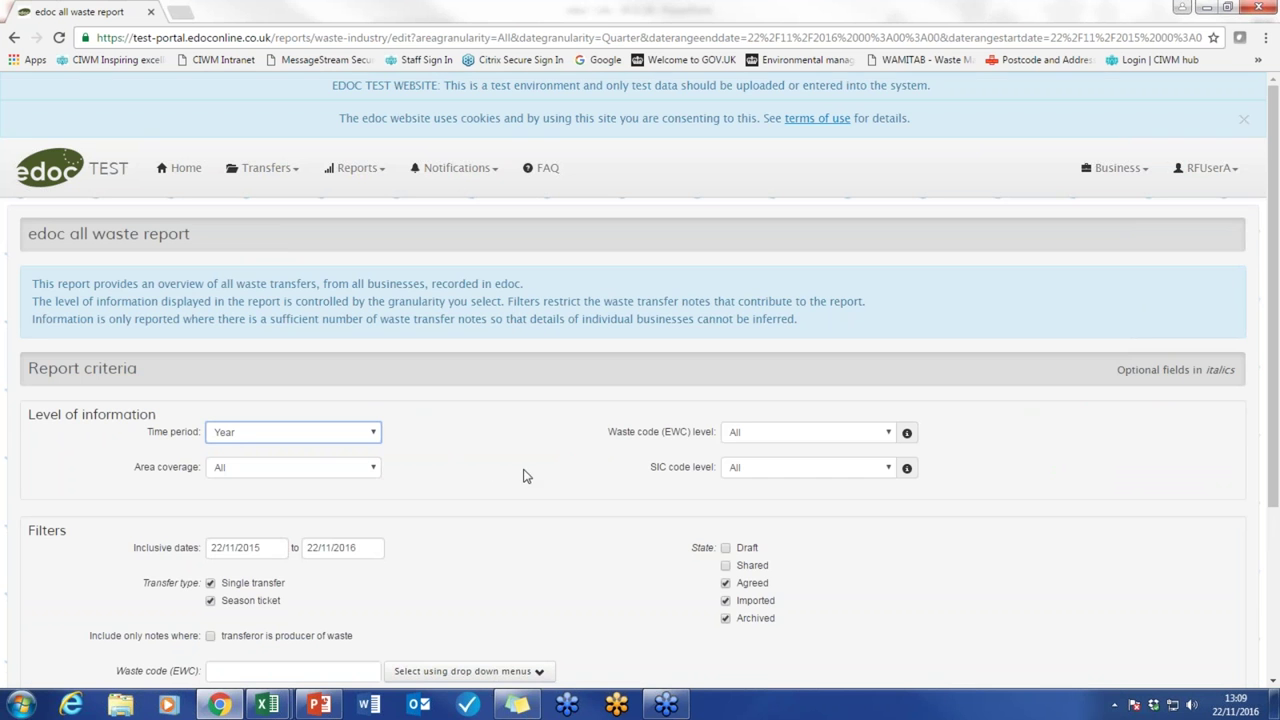
{"action": "scroll", "coordinate": [526, 480], "scroll_direction": "down", "scroll_amount": 3}
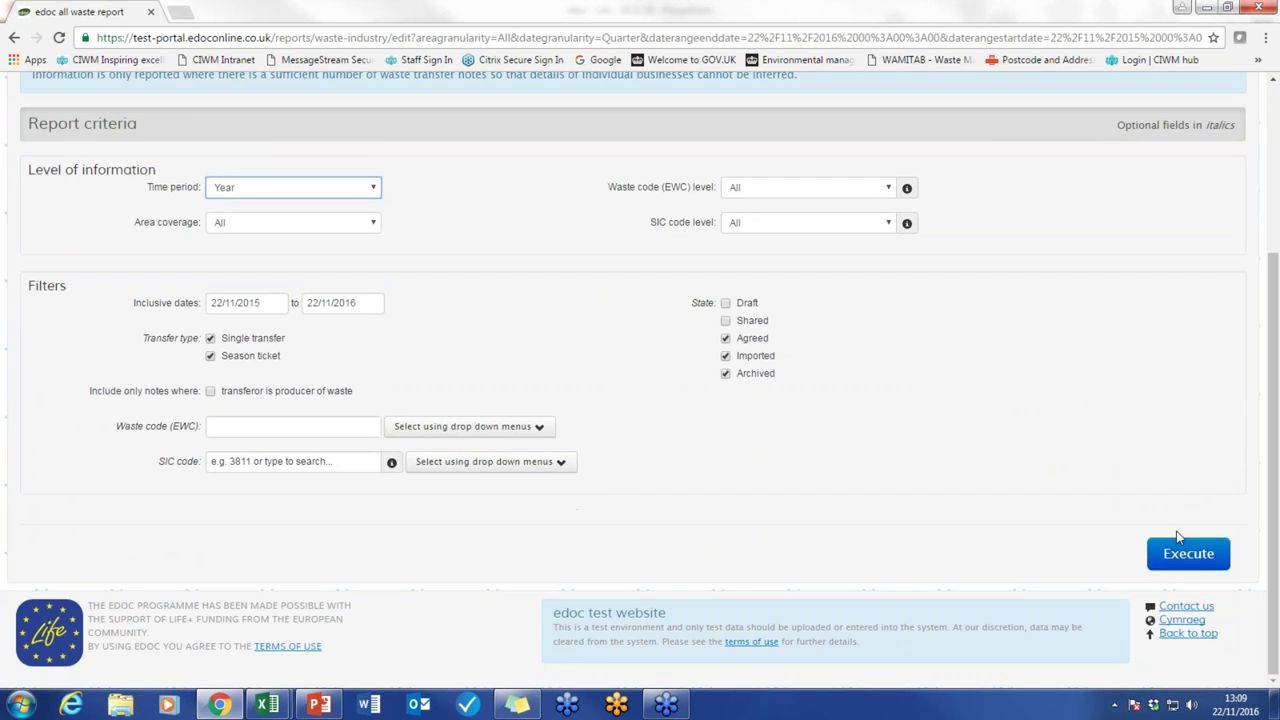
{"action": "left_click", "coordinate": [1177, 538]}
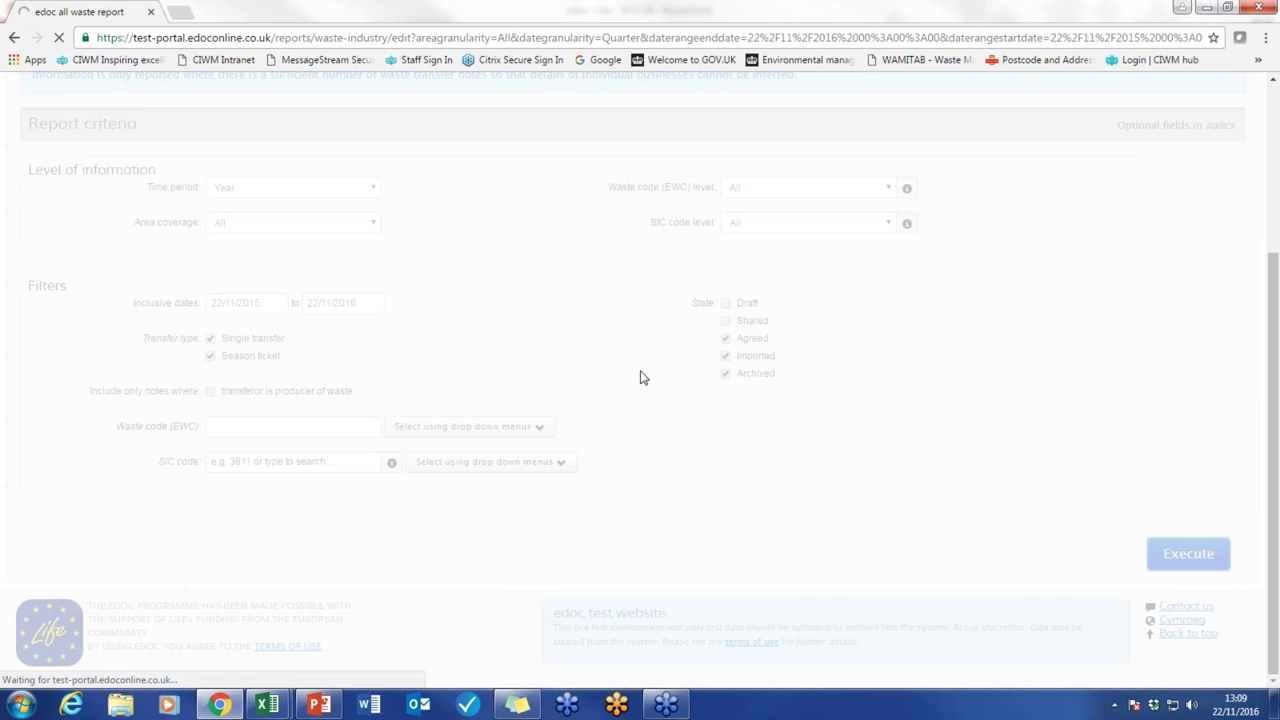
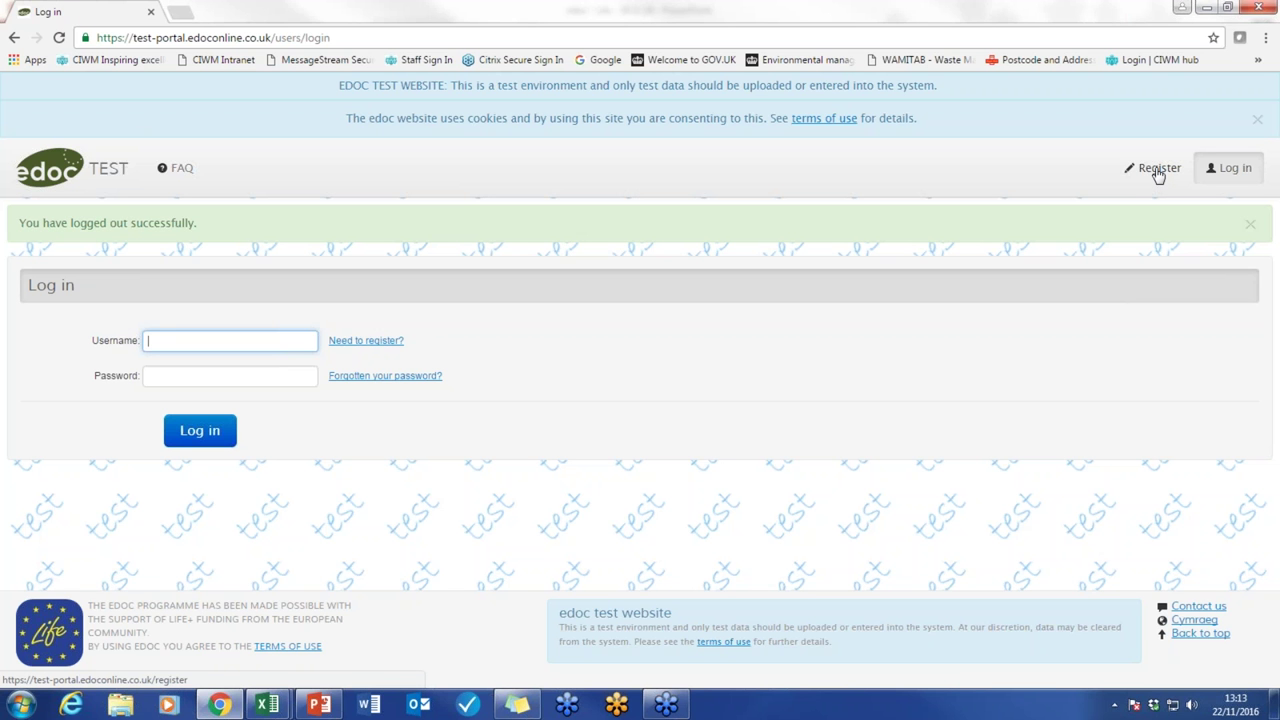
Step: Open the Register your business on edoc form and review its administrator, business details and main site sections
{"action": "left_click", "coordinate": [1158, 170]}
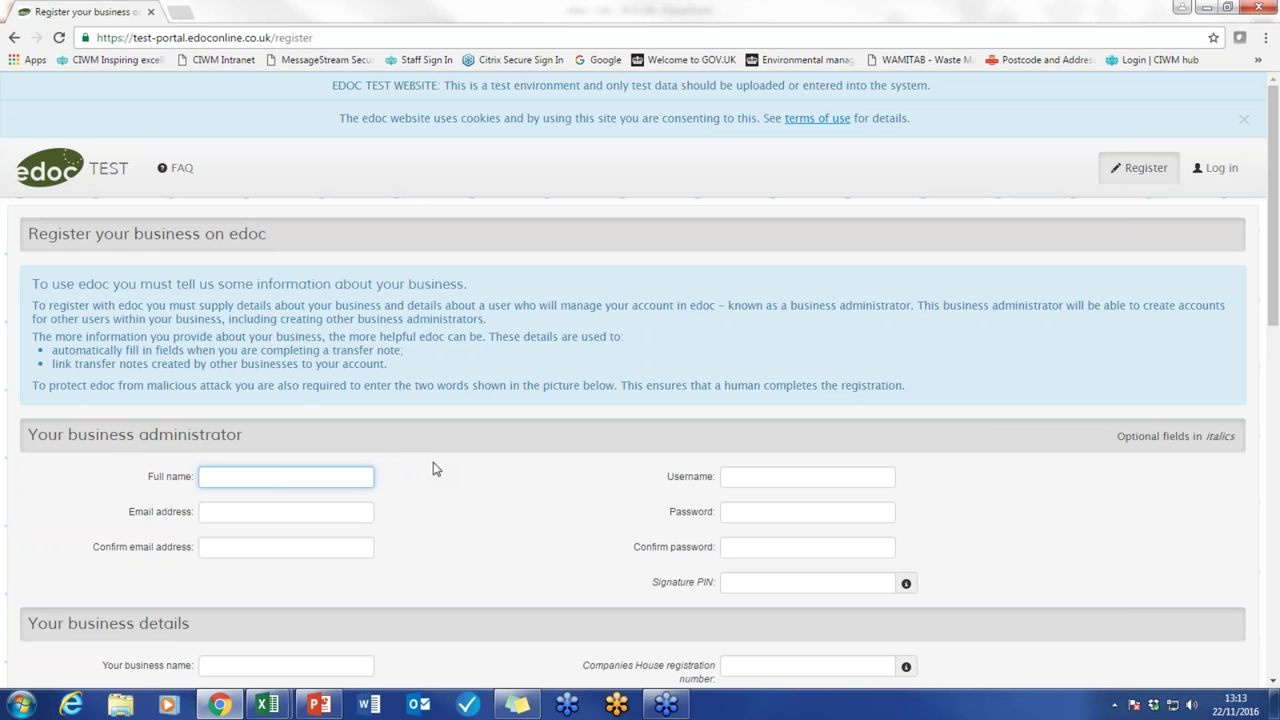
{"action": "scroll", "coordinate": [445, 490], "scroll_direction": "down", "scroll_amount": 1}
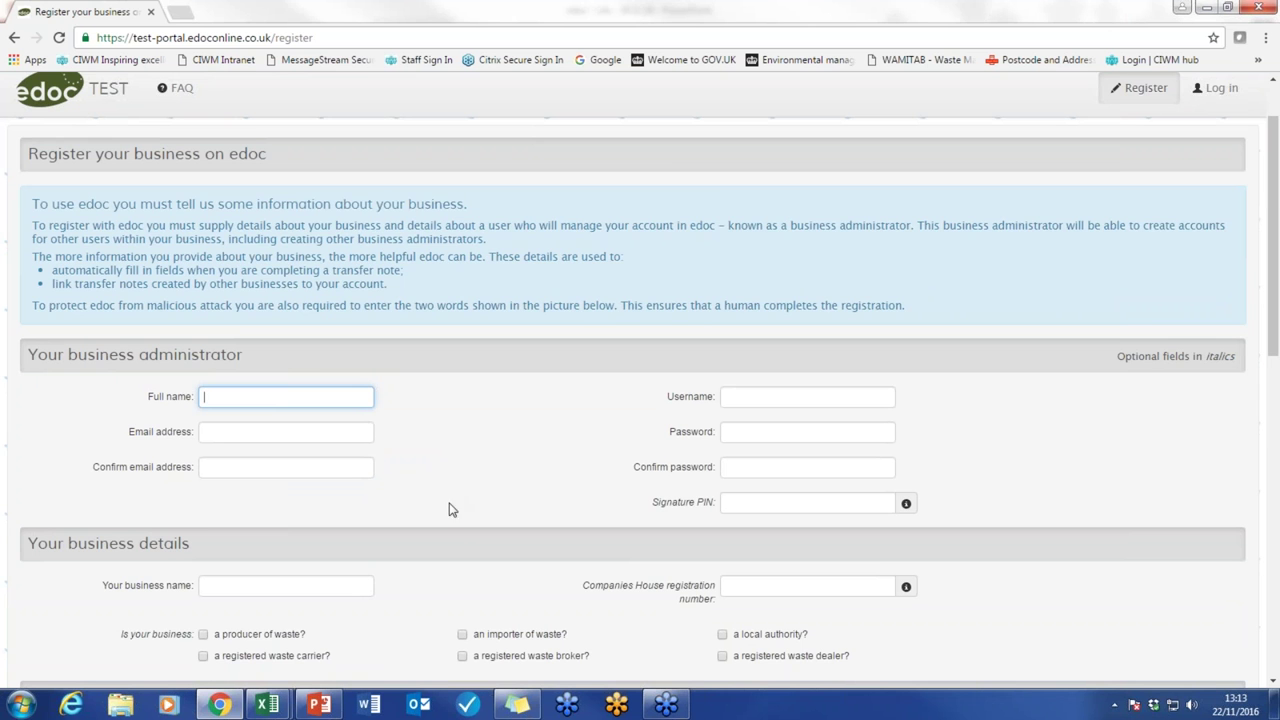
{"action": "scroll", "coordinate": [425, 544], "scroll_direction": "down", "scroll_amount": 3}
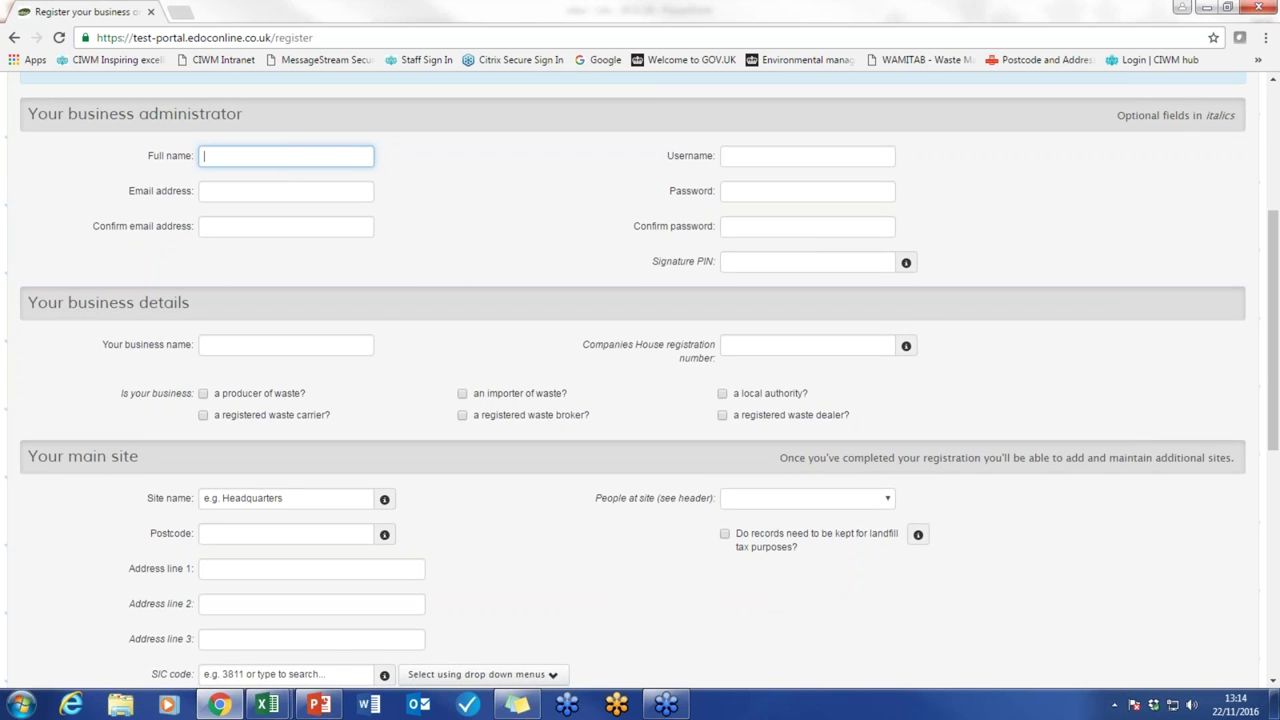
{"action": "scroll", "coordinate": [480, 195], "scroll_direction": "down", "scroll_amount": 5}
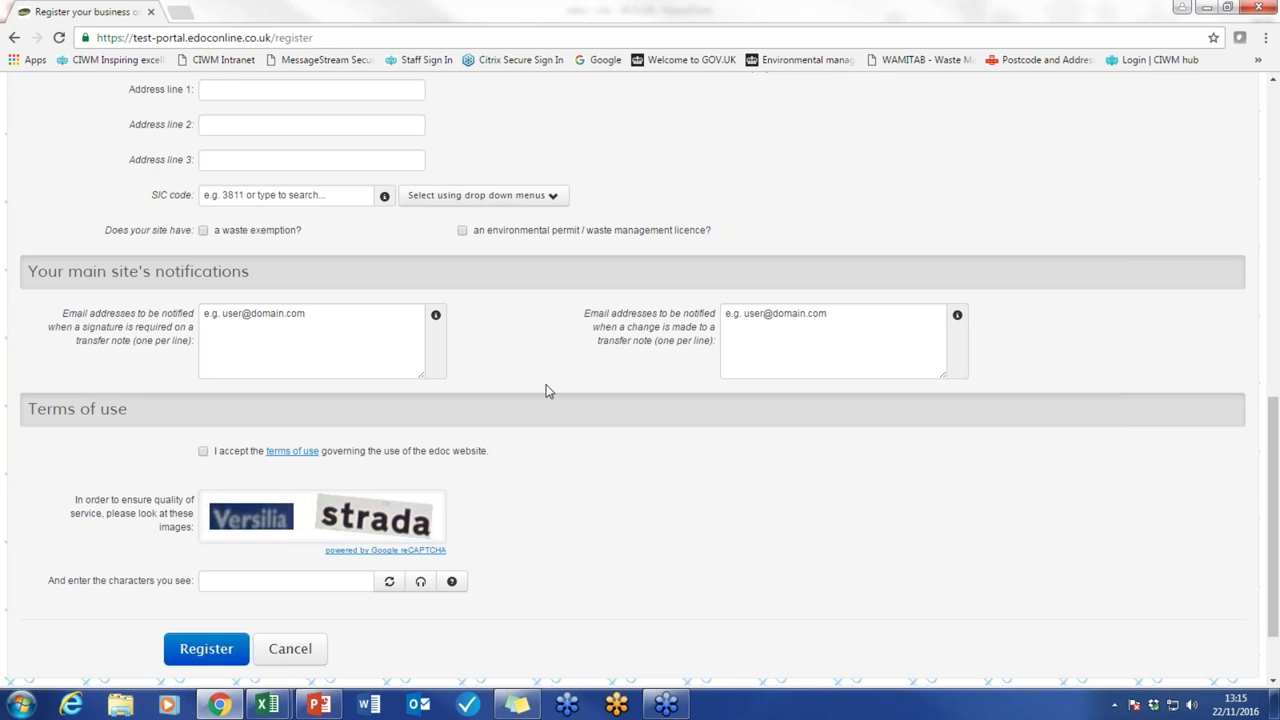
Step: Leave the registration form and its captcha unfilled and go back to the Log in page
{"action": "scroll", "coordinate": [546, 390], "scroll_direction": "up", "scroll_amount": 1}
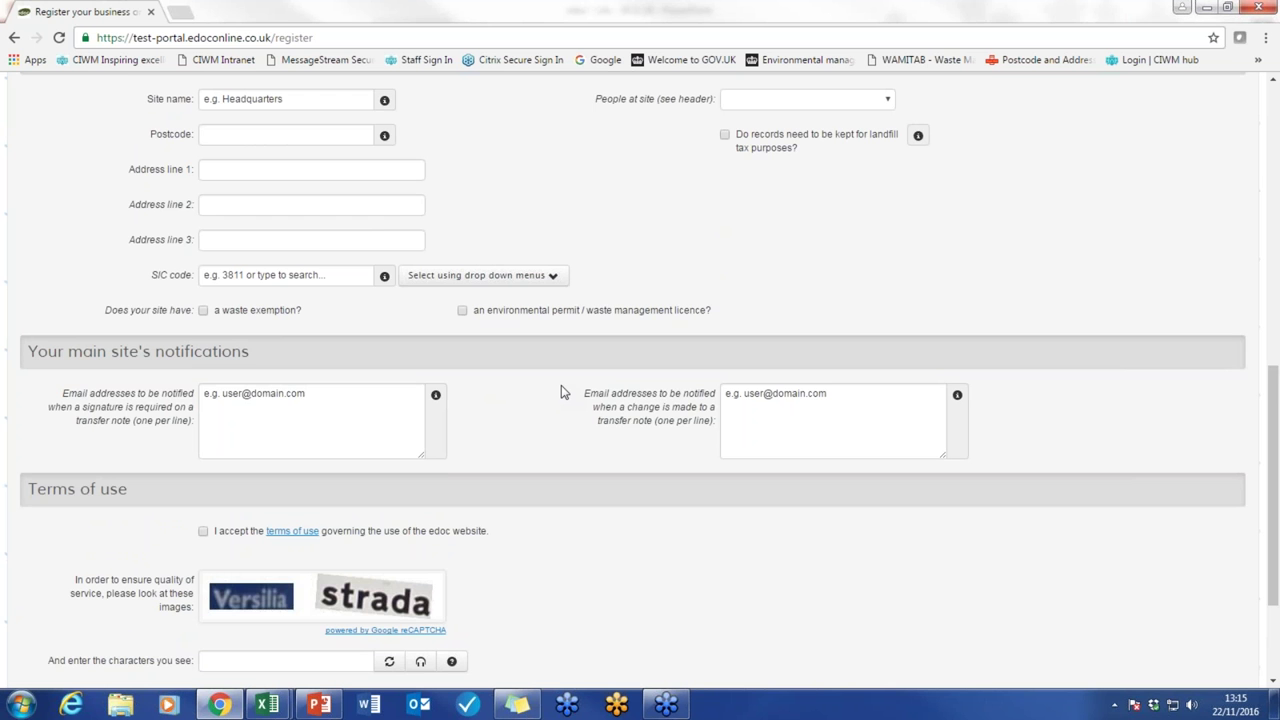
{"action": "scroll", "coordinate": [561, 392], "scroll_direction": "down", "scroll_amount": 3}
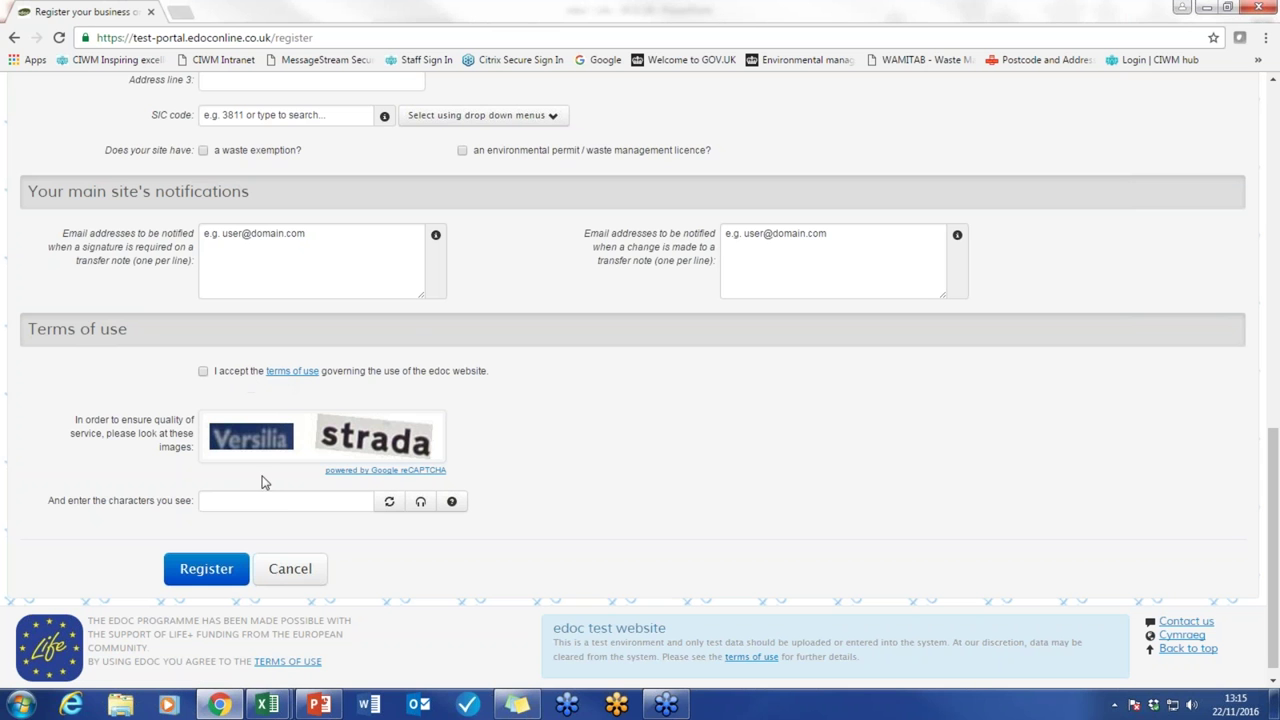
{"action": "left_click", "coordinate": [283, 502]}
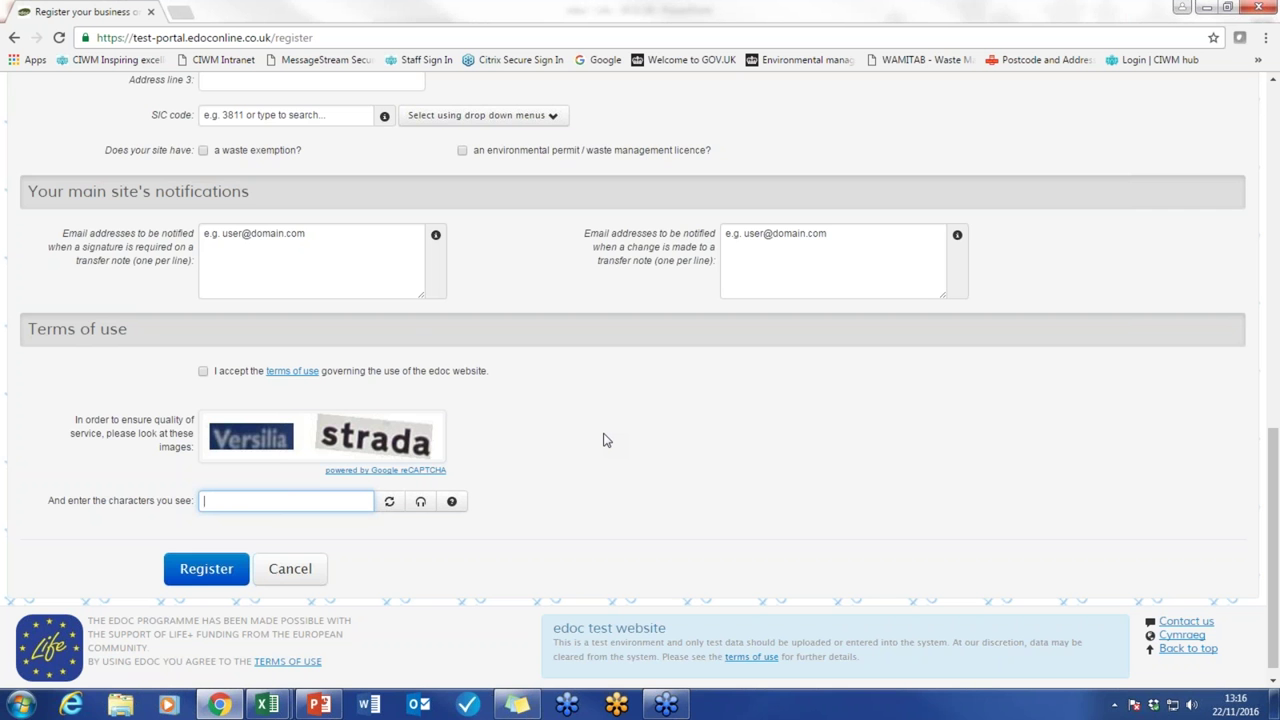
{"action": "scroll", "coordinate": [603, 440], "scroll_direction": "up", "scroll_amount": 6}
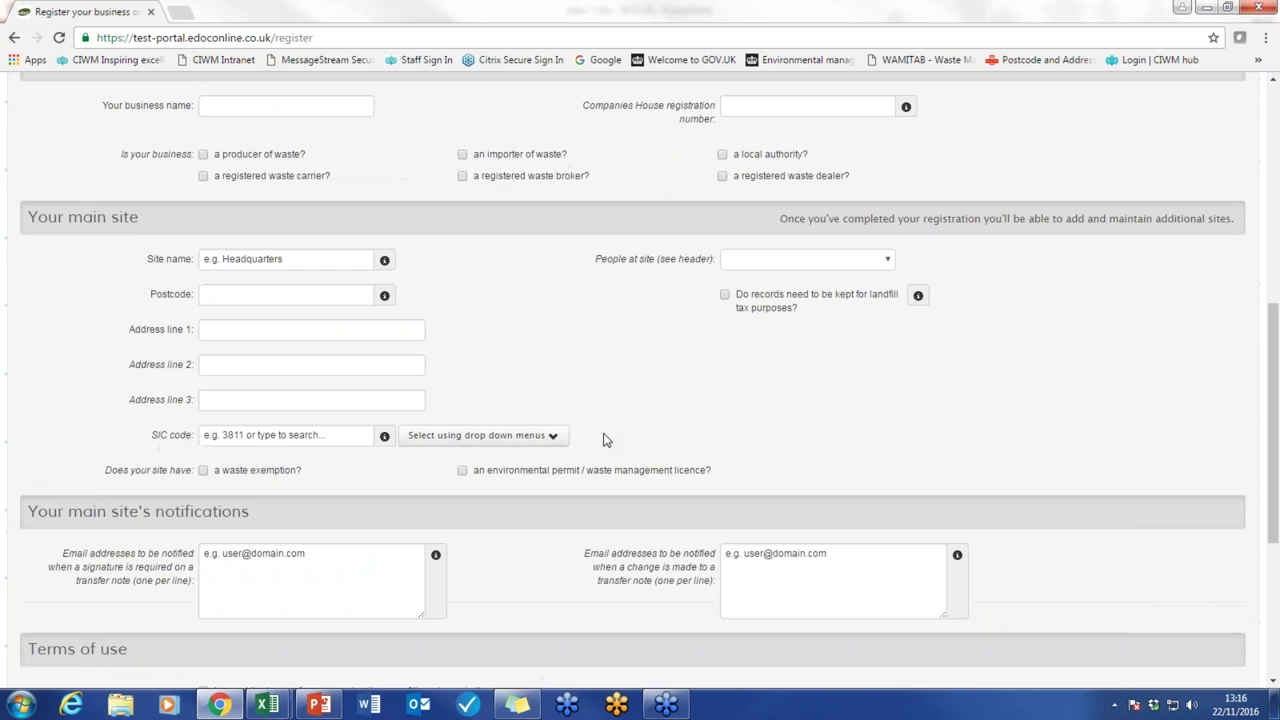
{"action": "scroll", "coordinate": [603, 440], "scroll_direction": "up", "scroll_amount": 4}
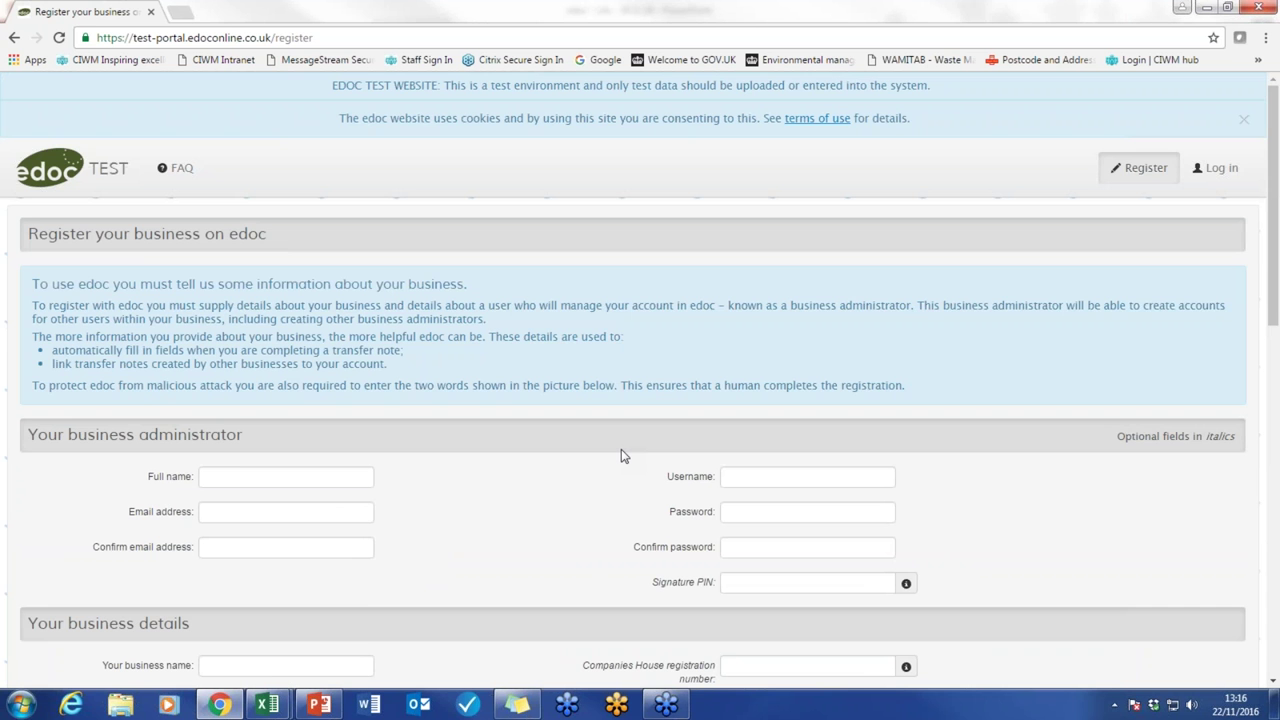
{"action": "left_click", "coordinate": [1215, 168]}
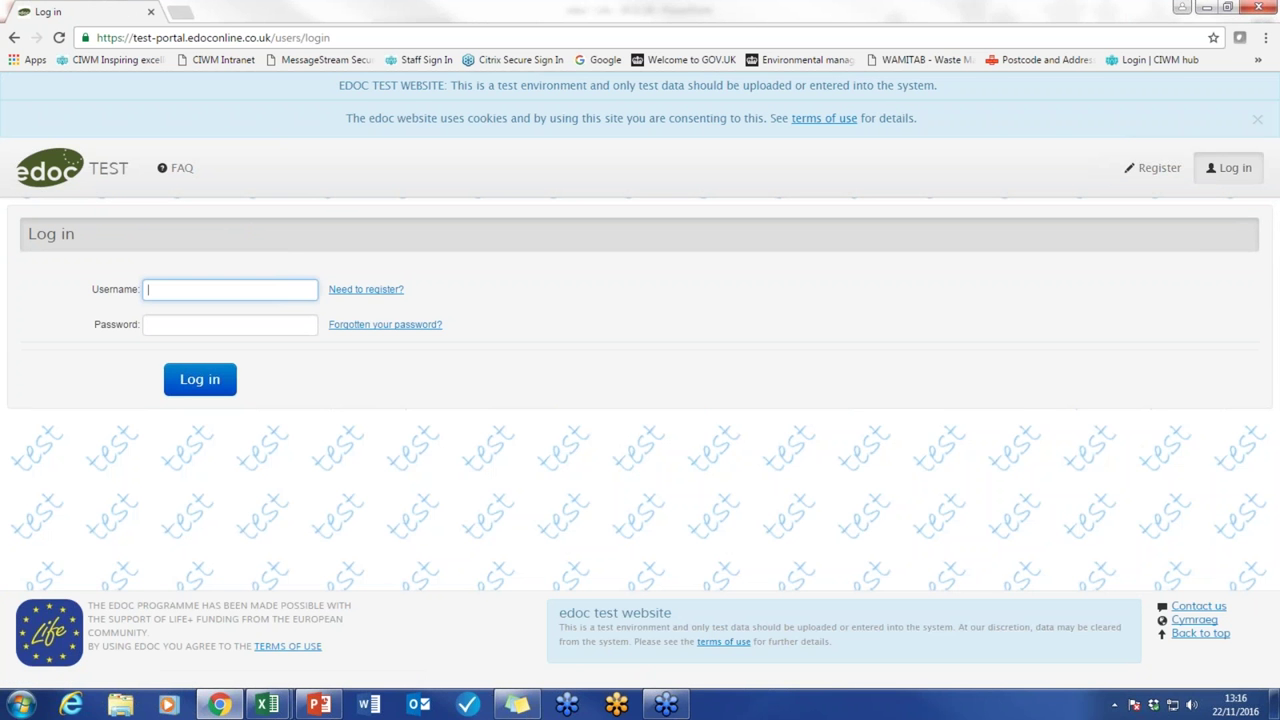
Step: Log in to the portal with the saved username and the account password
{"action": "type", "text": "rfu"}
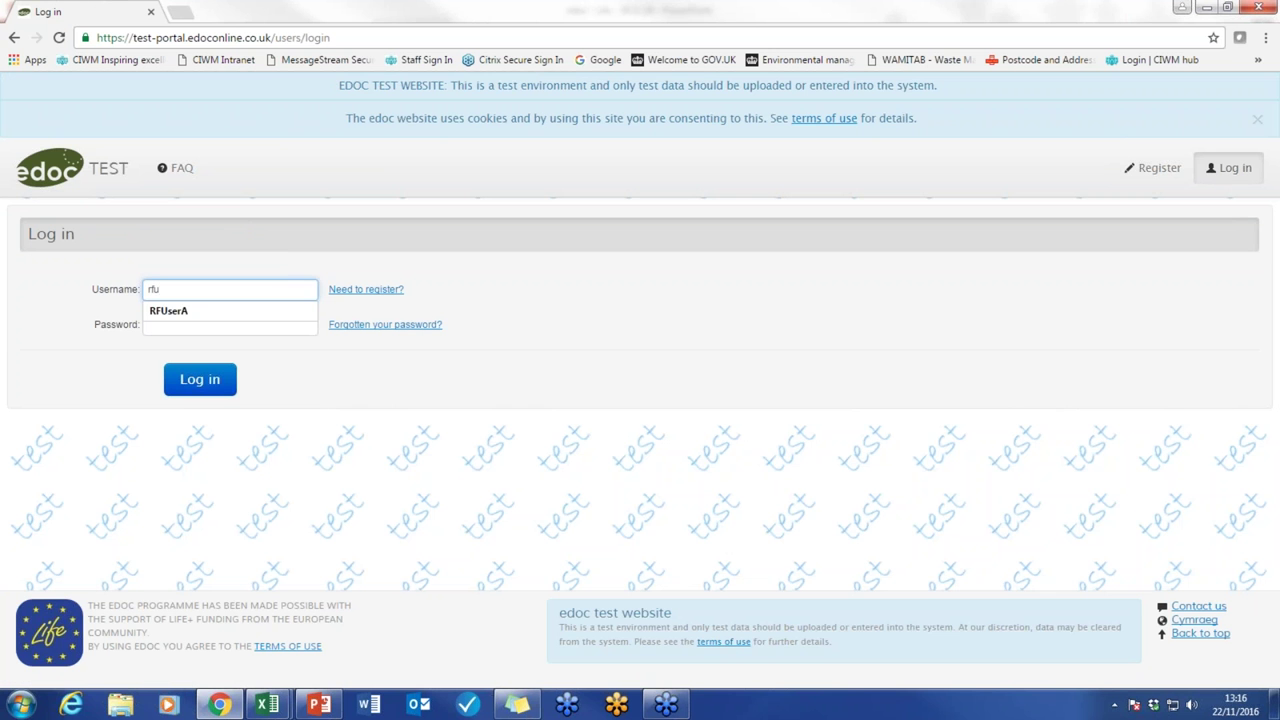
{"action": "key", "text": "Down"}
{"action": "key", "text": "Tab"}
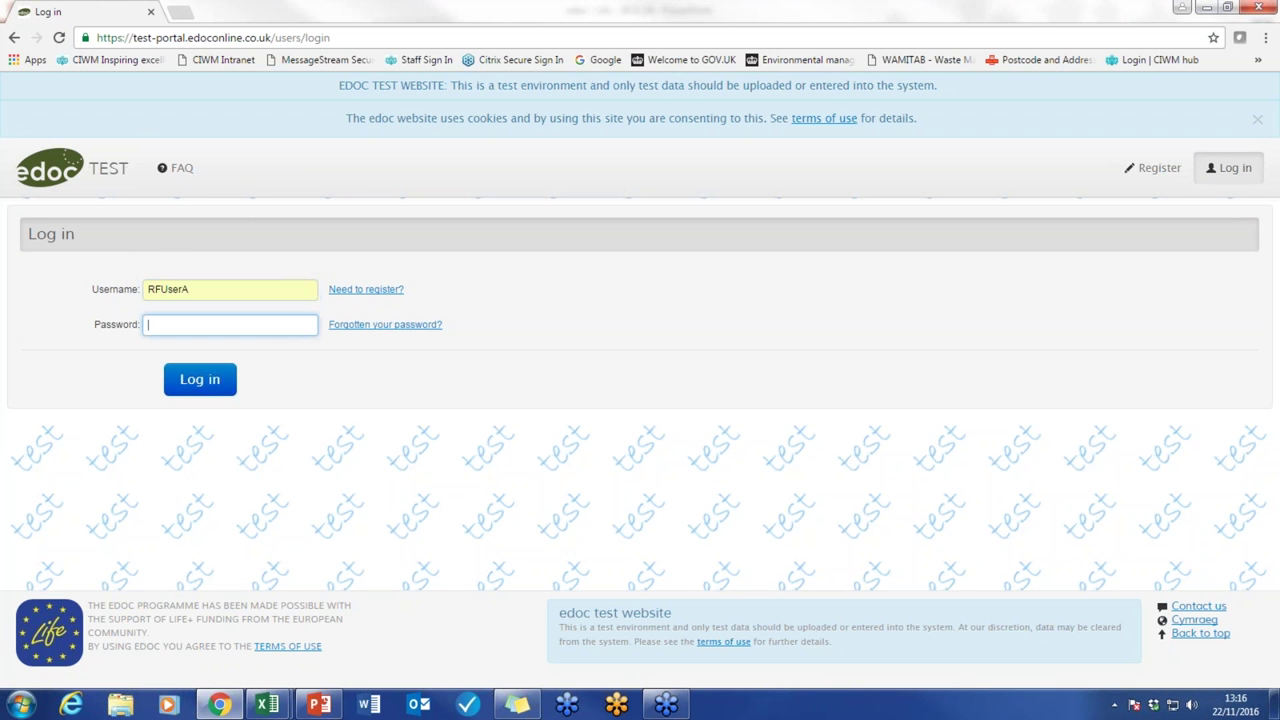
{"action": "type", "text": "•••••••••"}
{"action": "key", "text": "Return"}
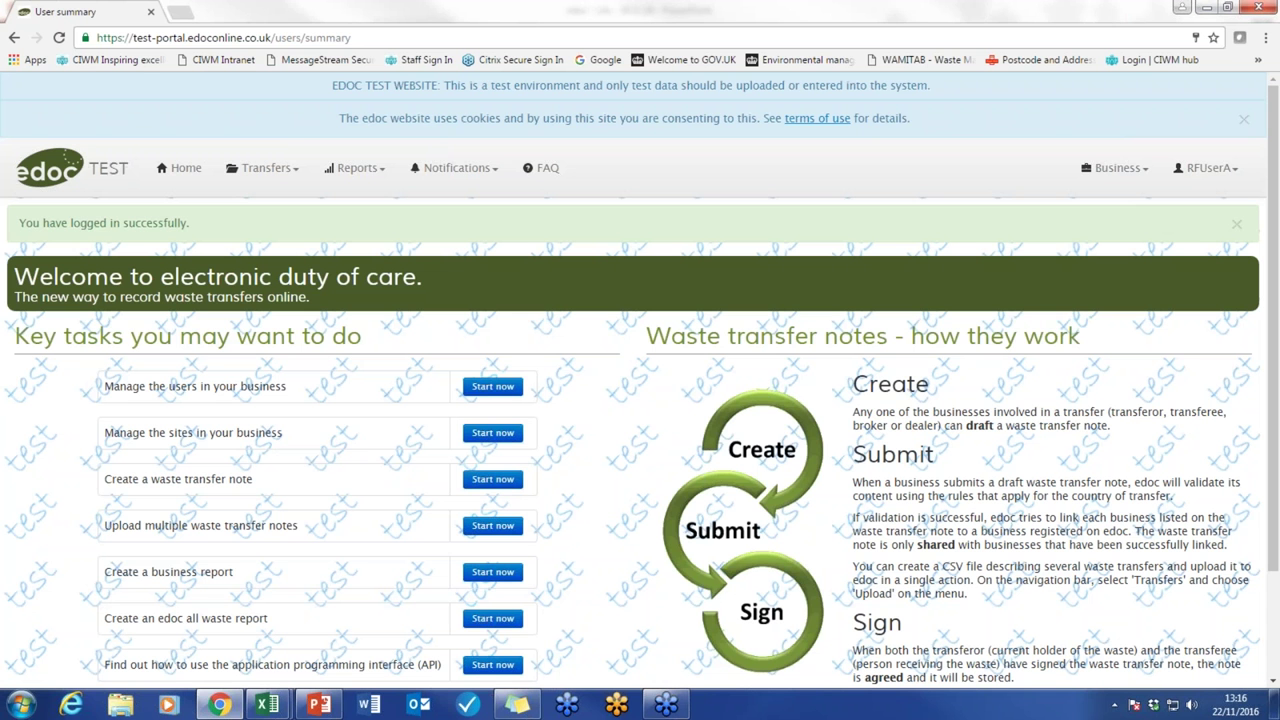
Step: Go to Manage users and open the blank Create user profile form
{"action": "left_click", "coordinate": [1143, 174]}
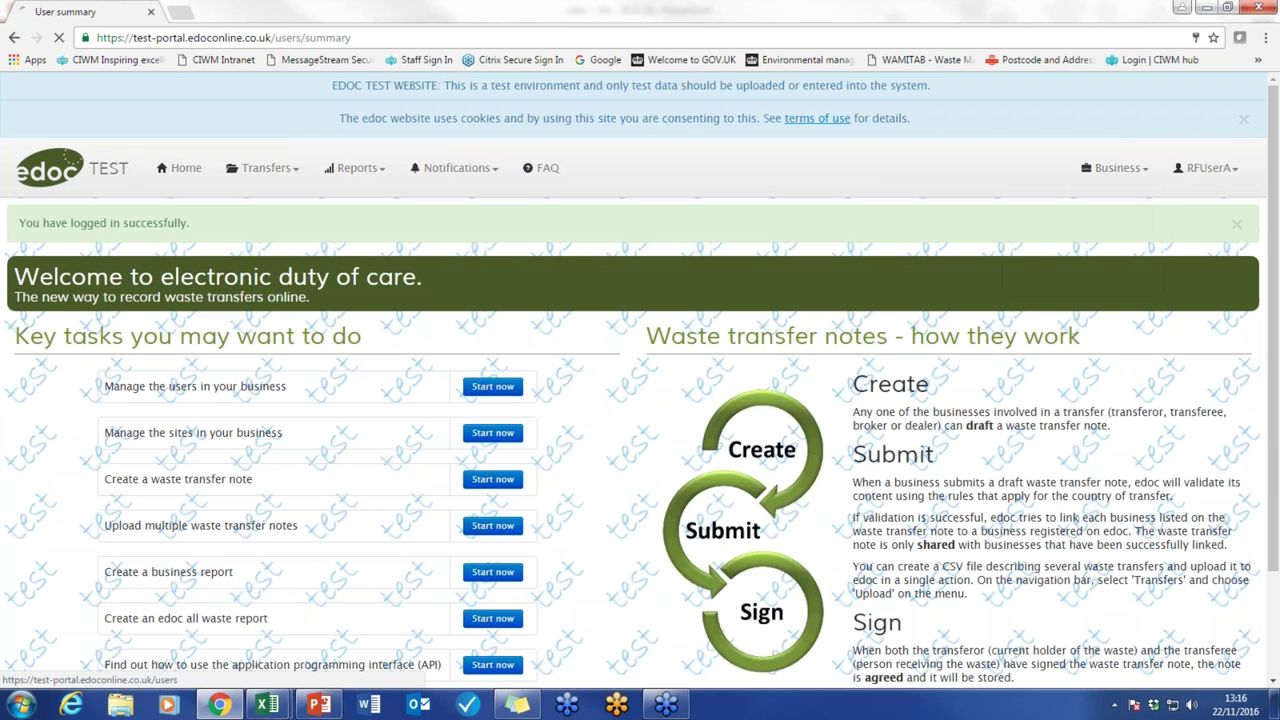
{"action": "left_click", "coordinate": [1088, 220]}
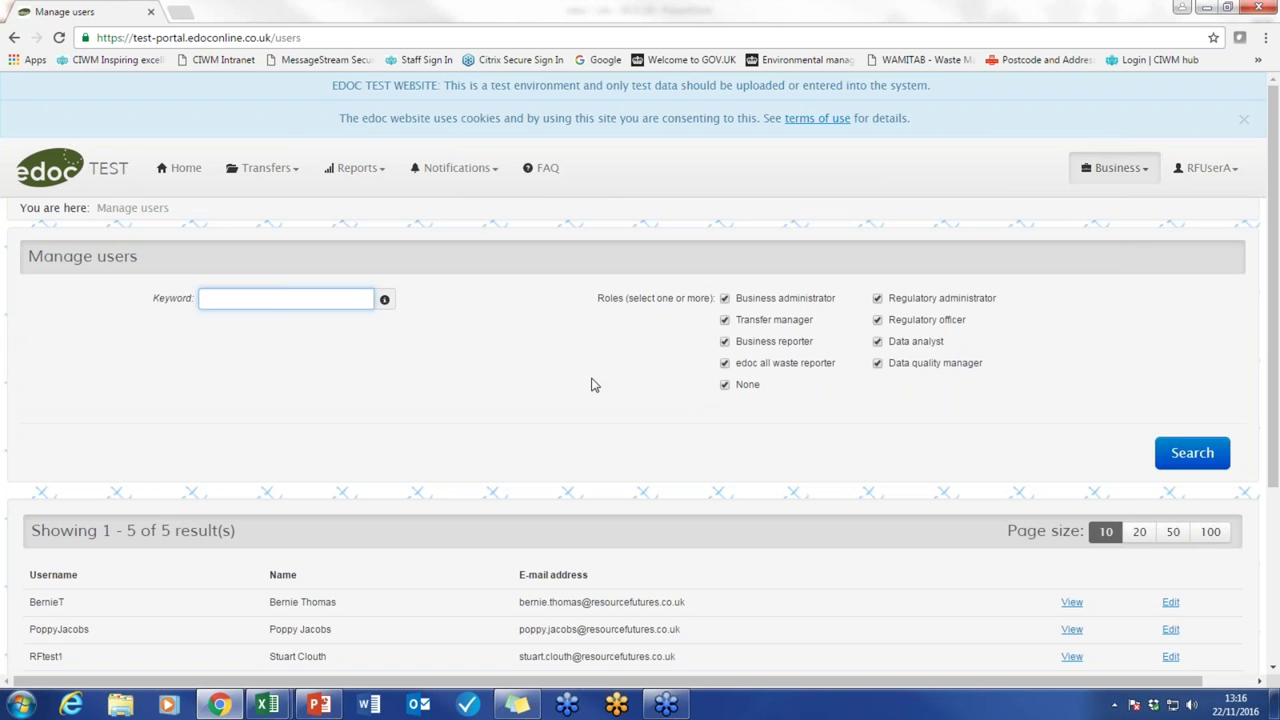
{"action": "scroll", "coordinate": [591, 385], "scroll_direction": "down", "scroll_amount": 3}
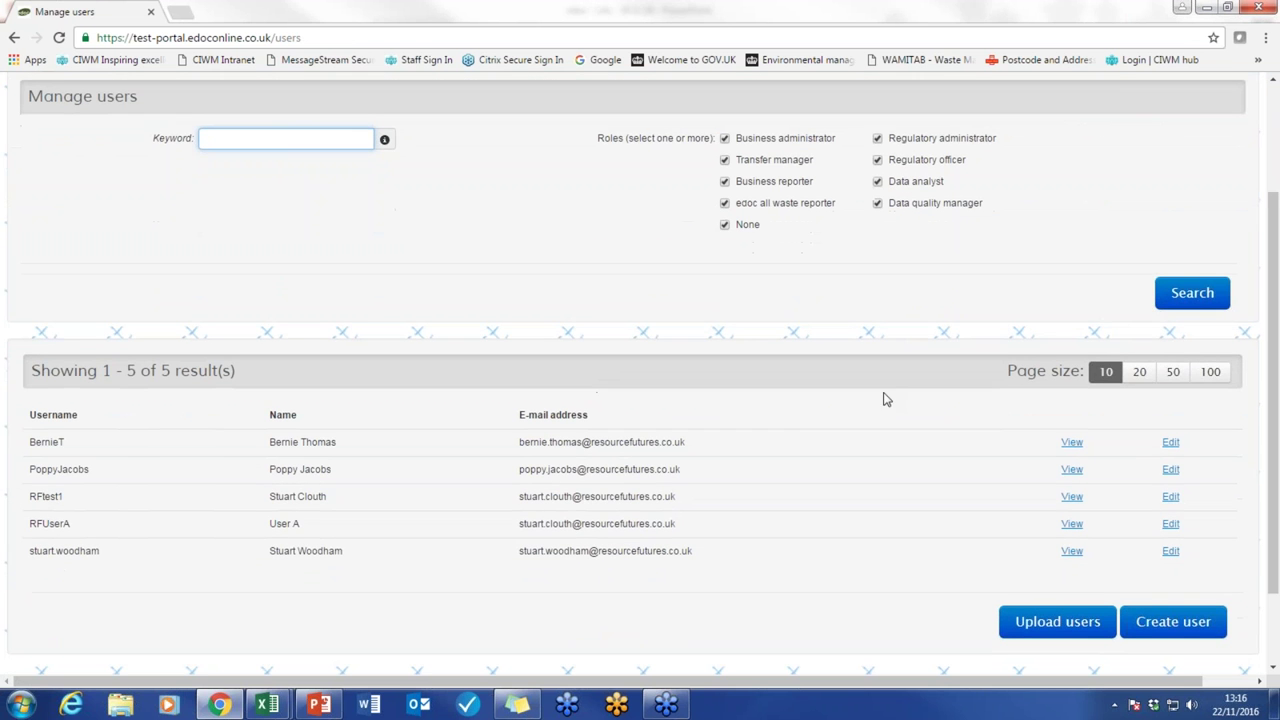
{"action": "left_click", "coordinate": [1183, 625]}
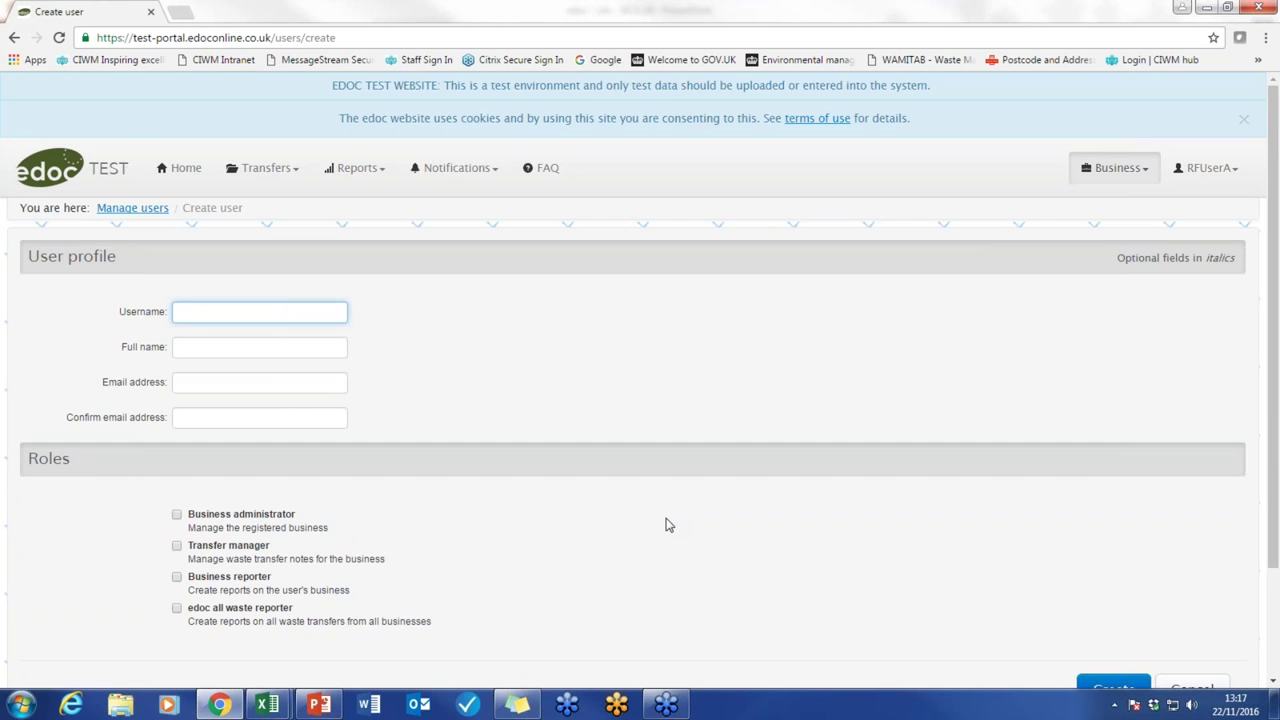
{"action": "scroll", "coordinate": [668, 525], "scroll_direction": "down", "scroll_amount": 1}
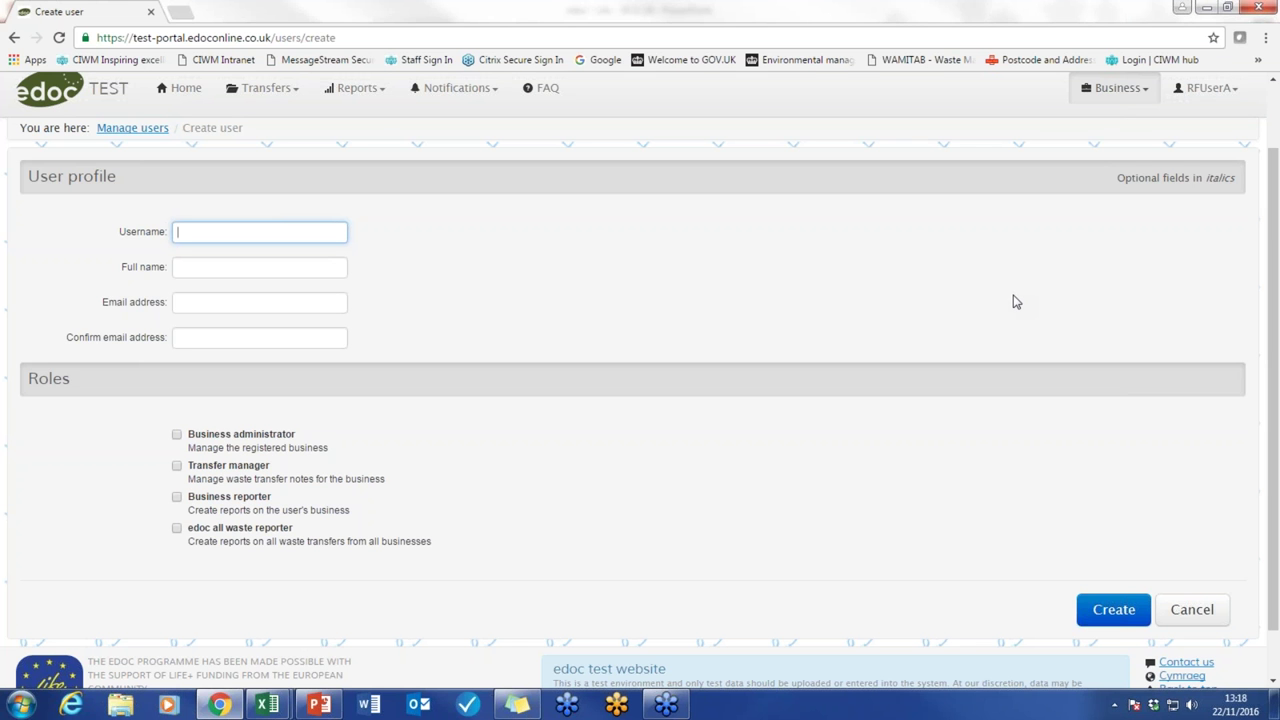
Step: Choose Business > Registration invitations to reach the Upload registration invitations page
{"action": "left_click", "coordinate": [1147, 90]}
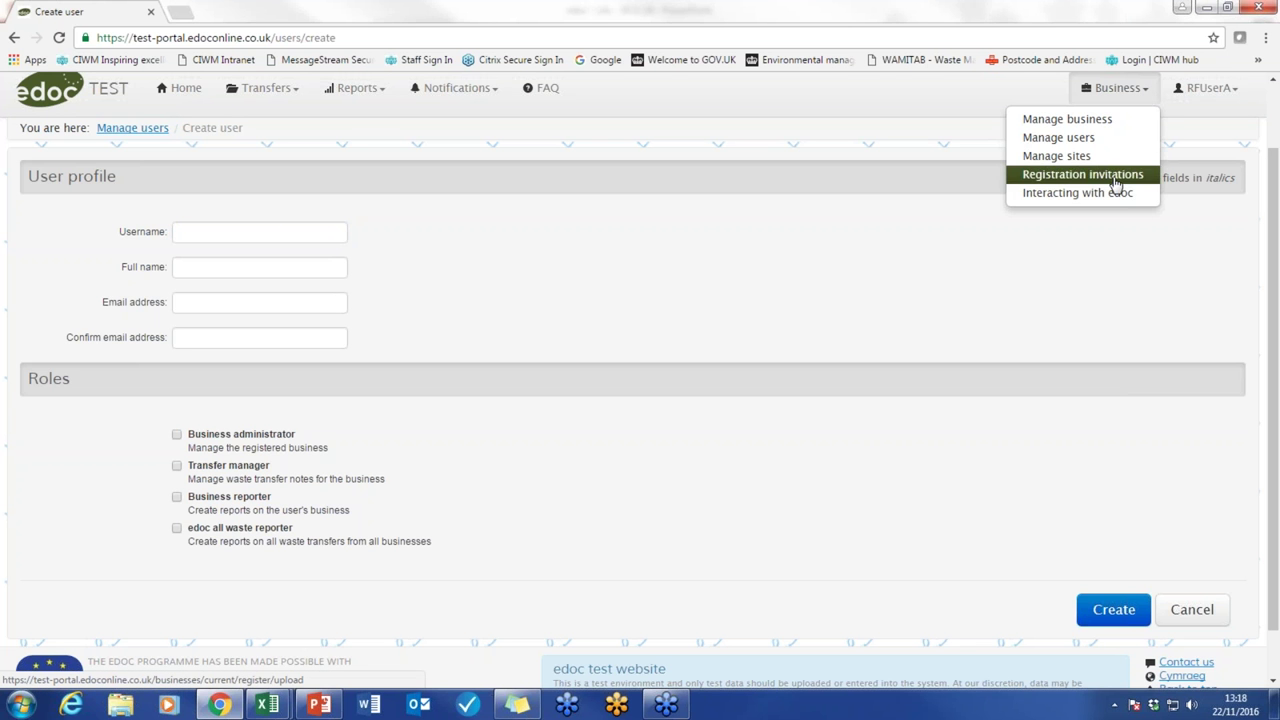
{"action": "left_click", "coordinate": [1082, 175]}
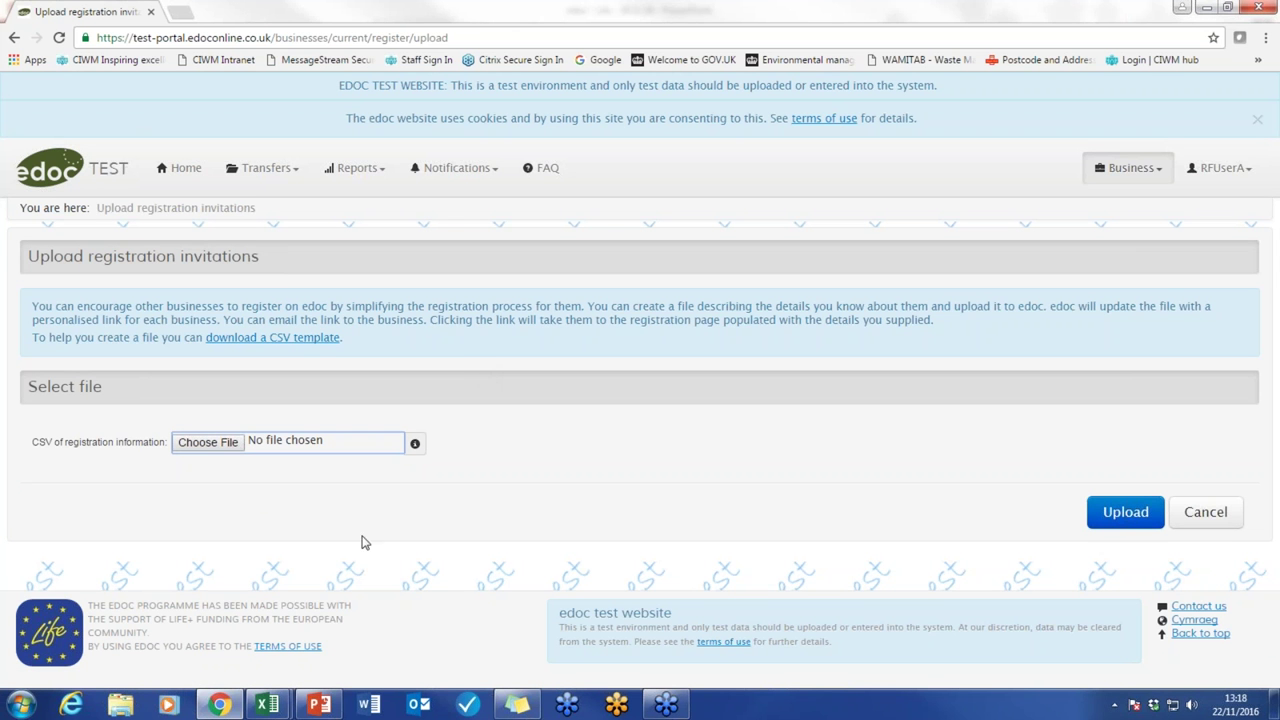
{"action": "mouse_move", "coordinate": [267, 705]}
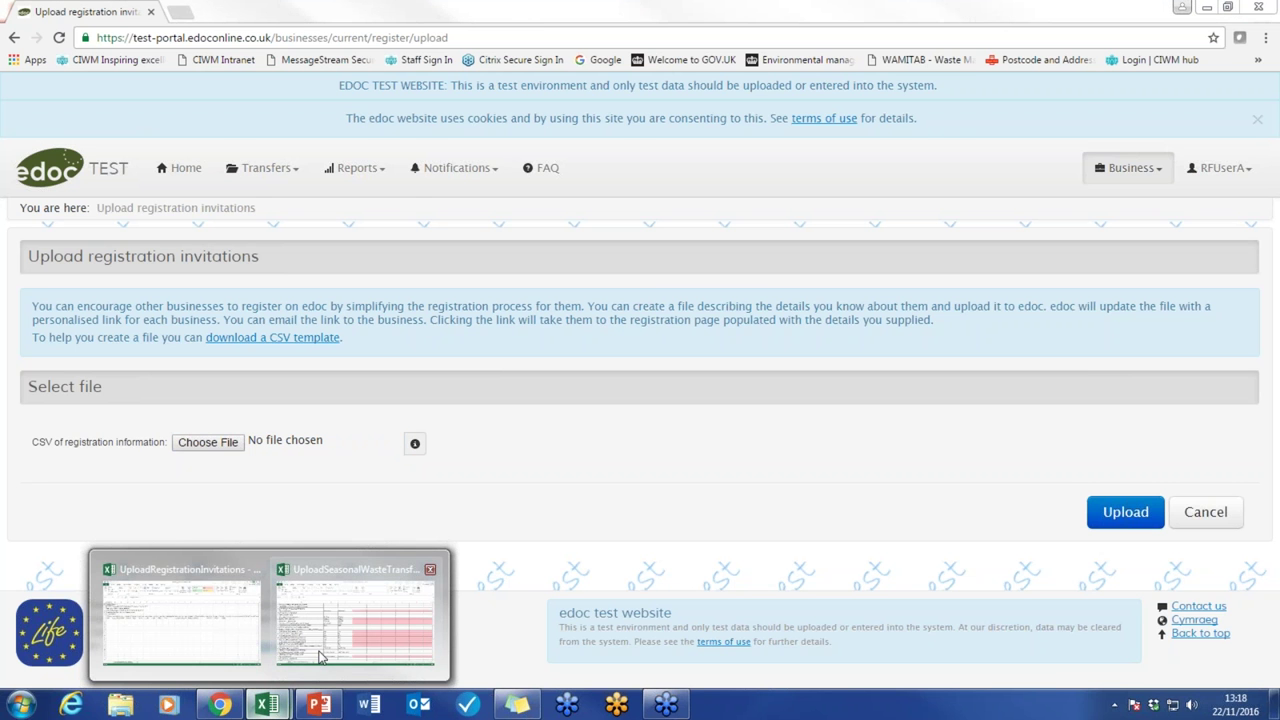
{"action": "left_click", "coordinate": [199, 611]}
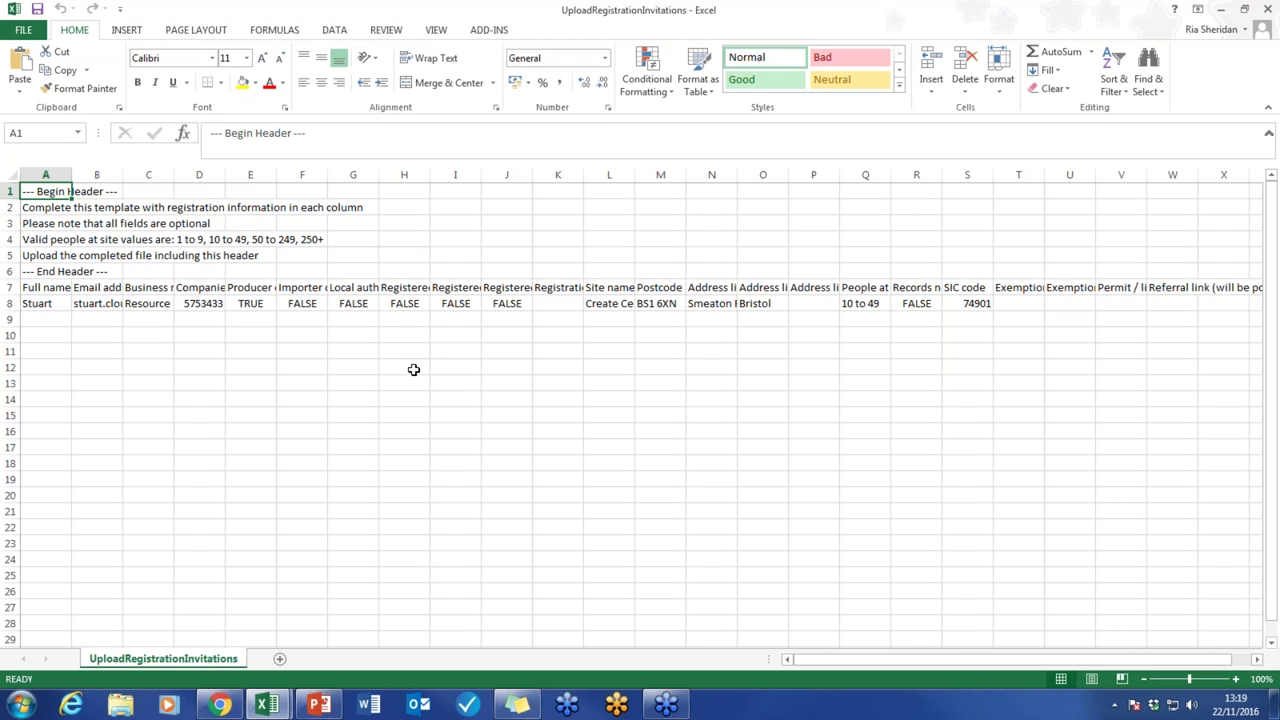
{"action": "left_click", "coordinate": [220, 705]}
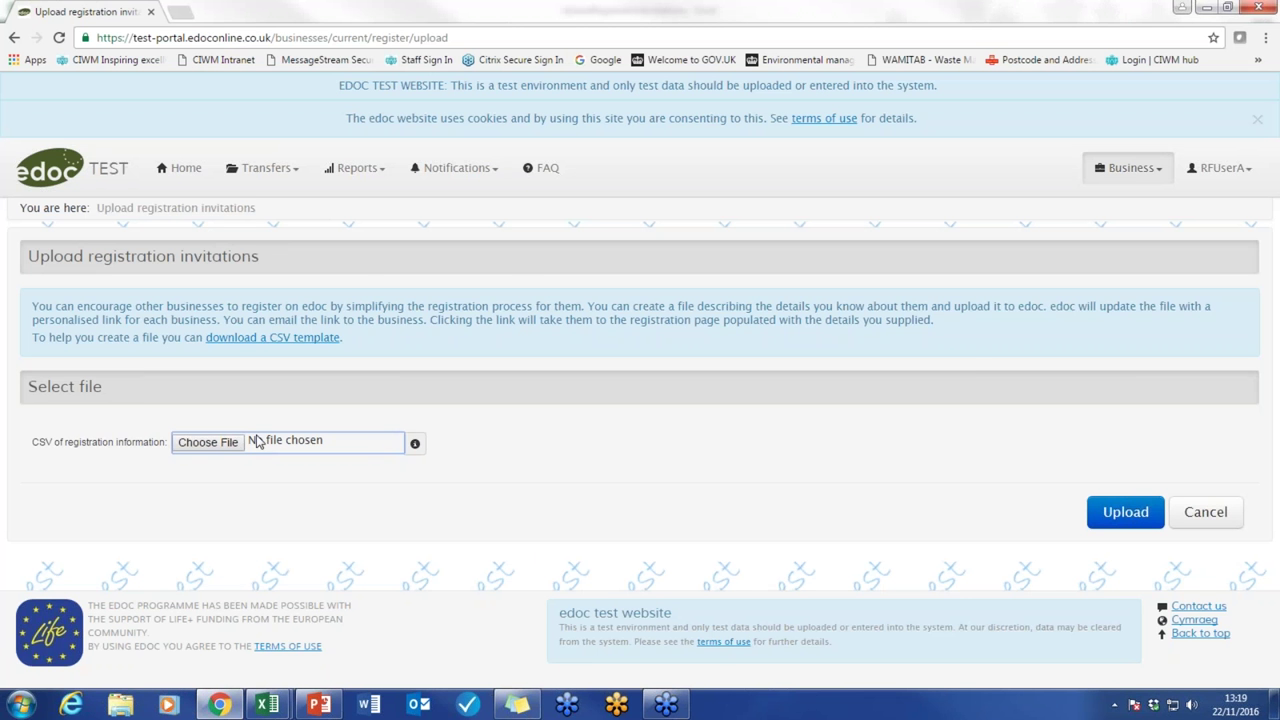
Step: Select the UploadRegistrationInvitations CSV file and upload it
{"action": "left_click", "coordinate": [226, 450]}
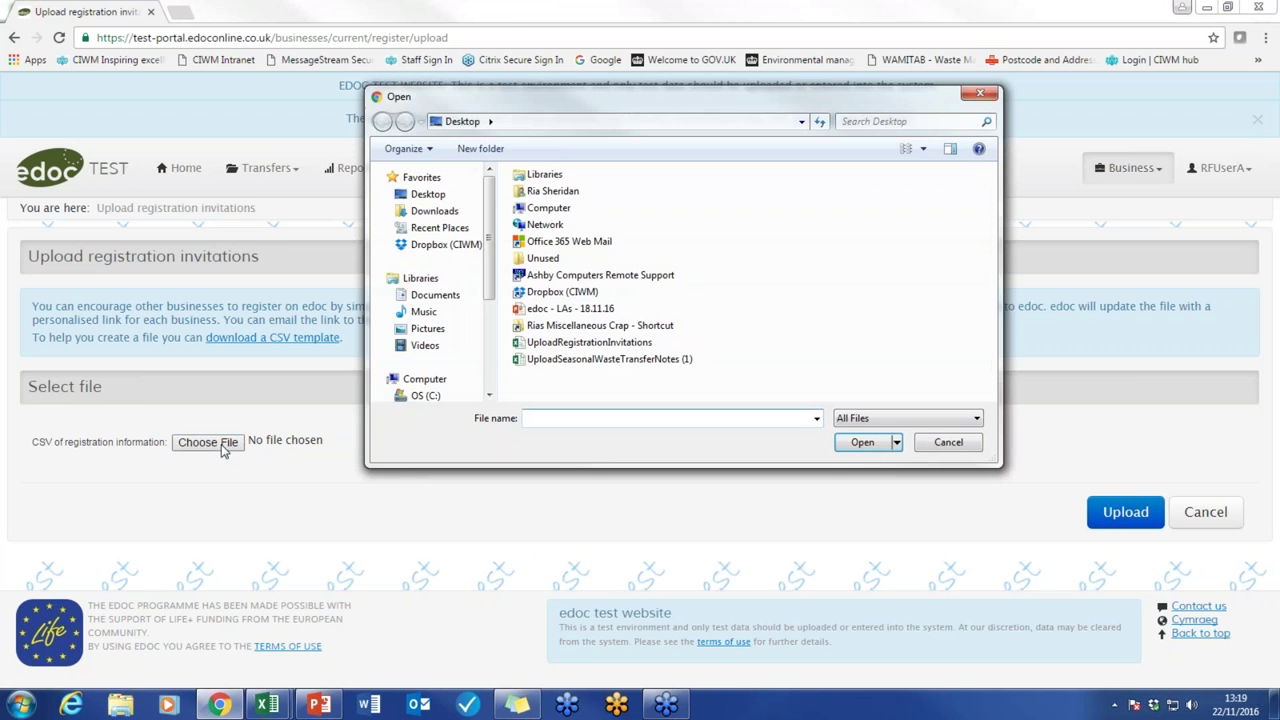
{"action": "left_click", "coordinate": [588, 343]}
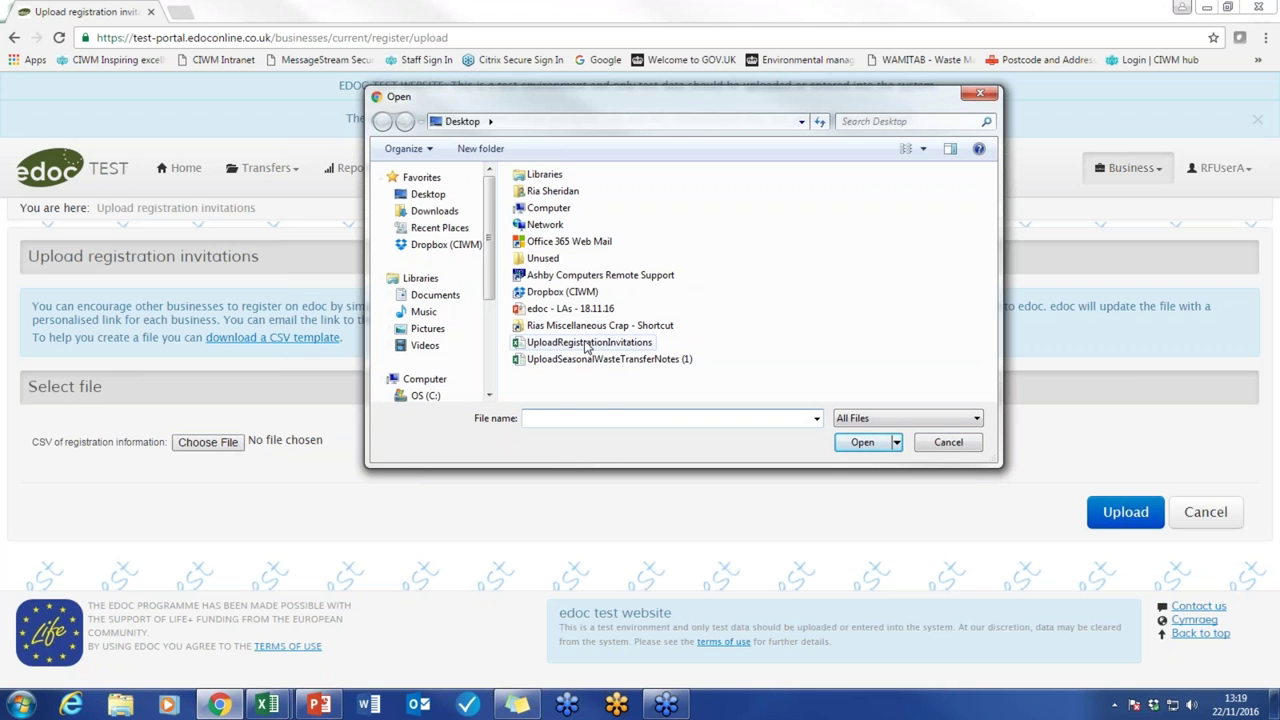
{"action": "left_click", "coordinate": [861, 443]}
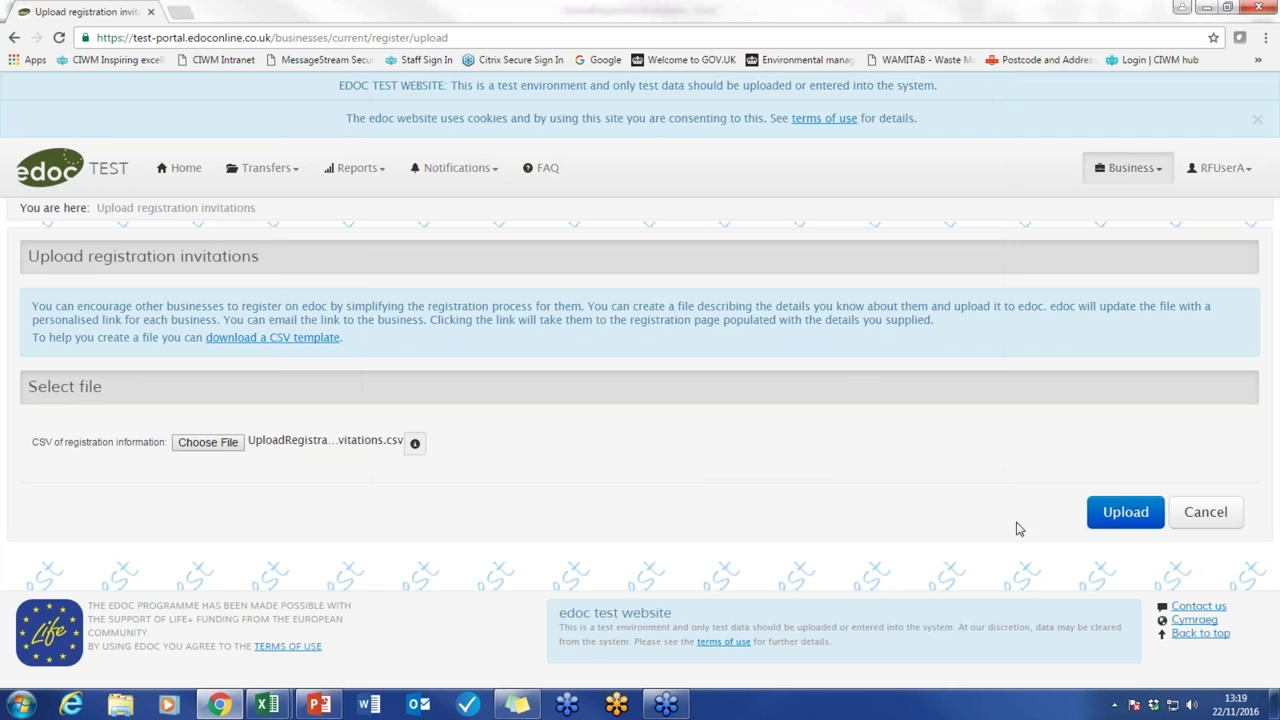
{"action": "left_click", "coordinate": [1125, 512]}
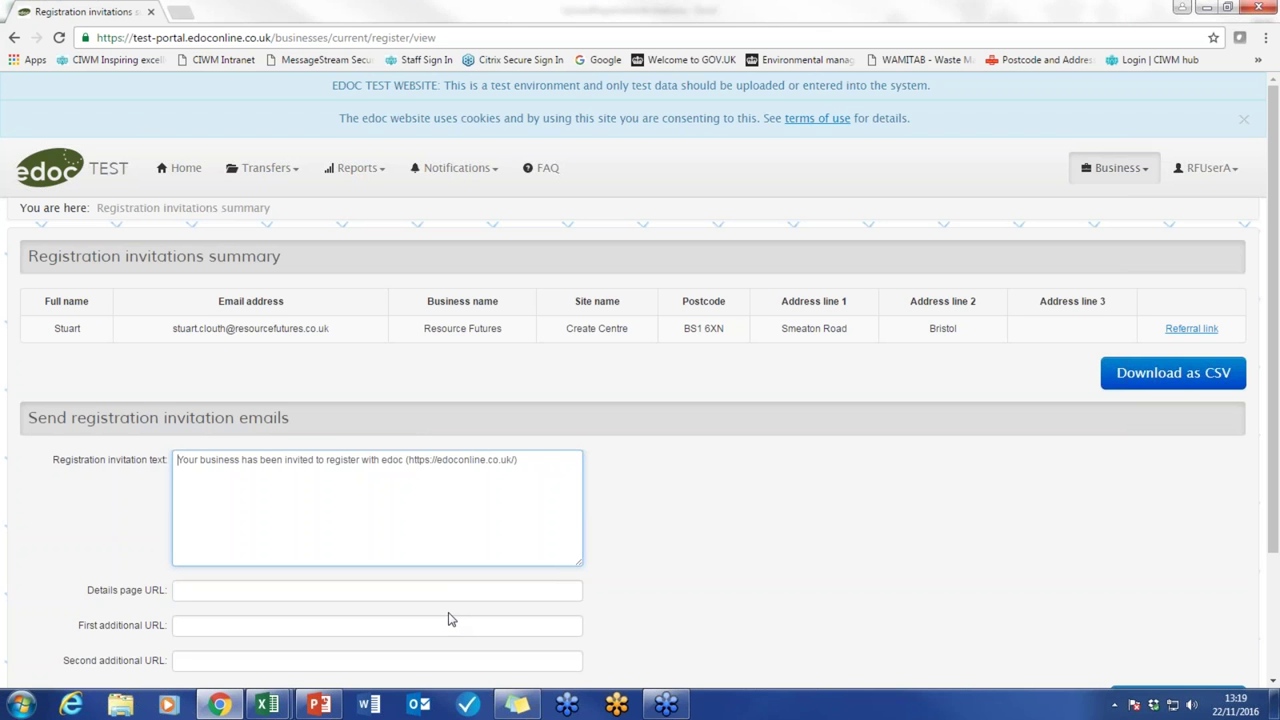
{"action": "scroll", "coordinate": [448, 620], "scroll_direction": "down", "scroll_amount": 3}
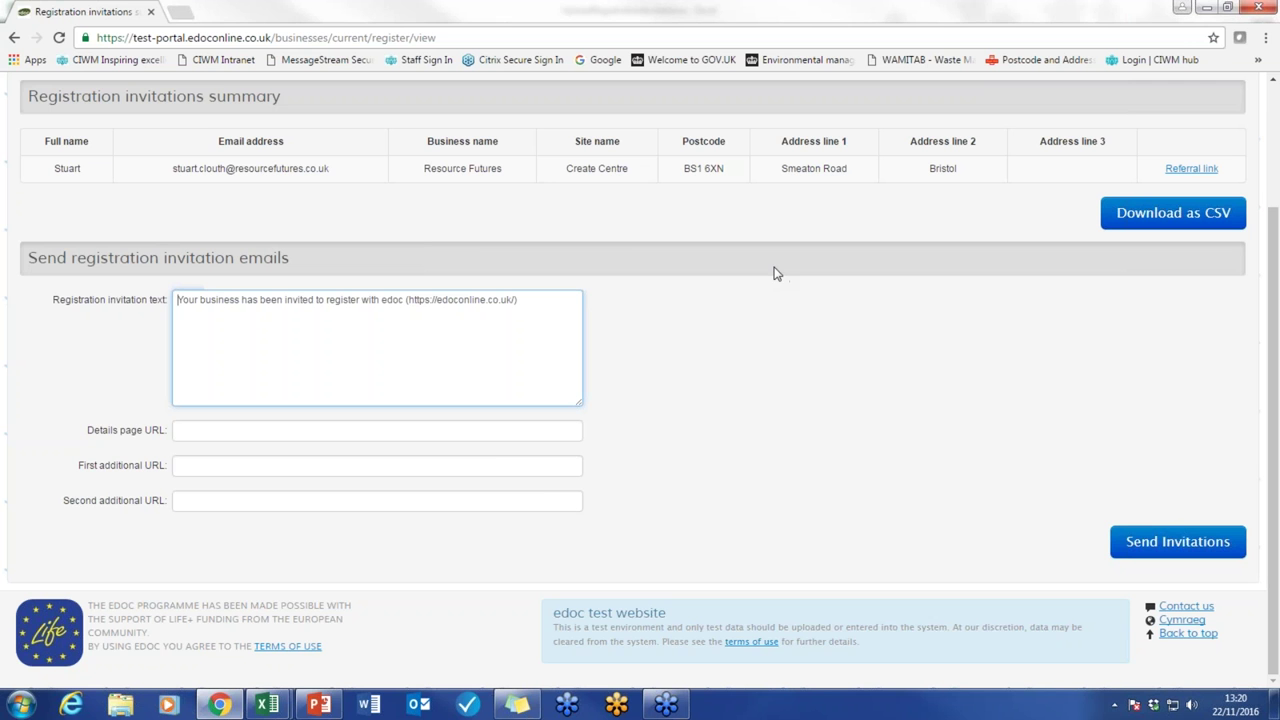
Step: Switch to PowerPoint and run the slide show from slide 20, Q & A
{"action": "left_click", "coordinate": [318, 705]}
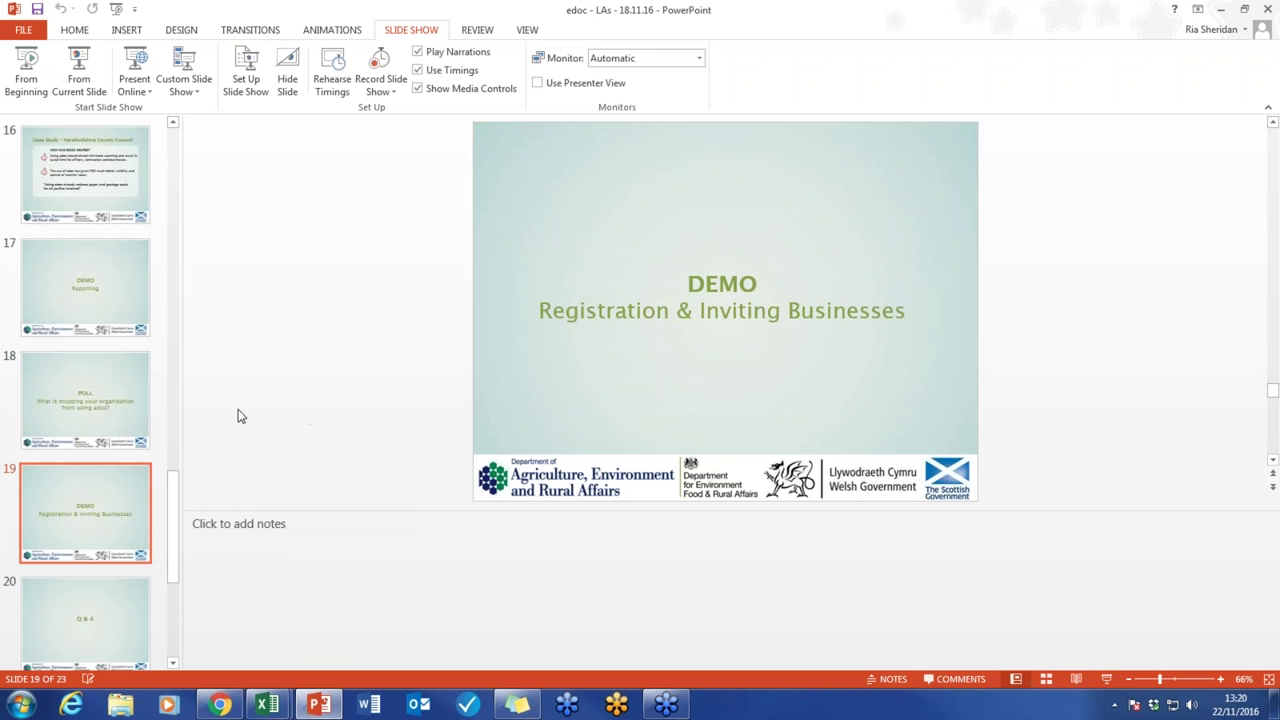
{"action": "left_click", "coordinate": [93, 619]}
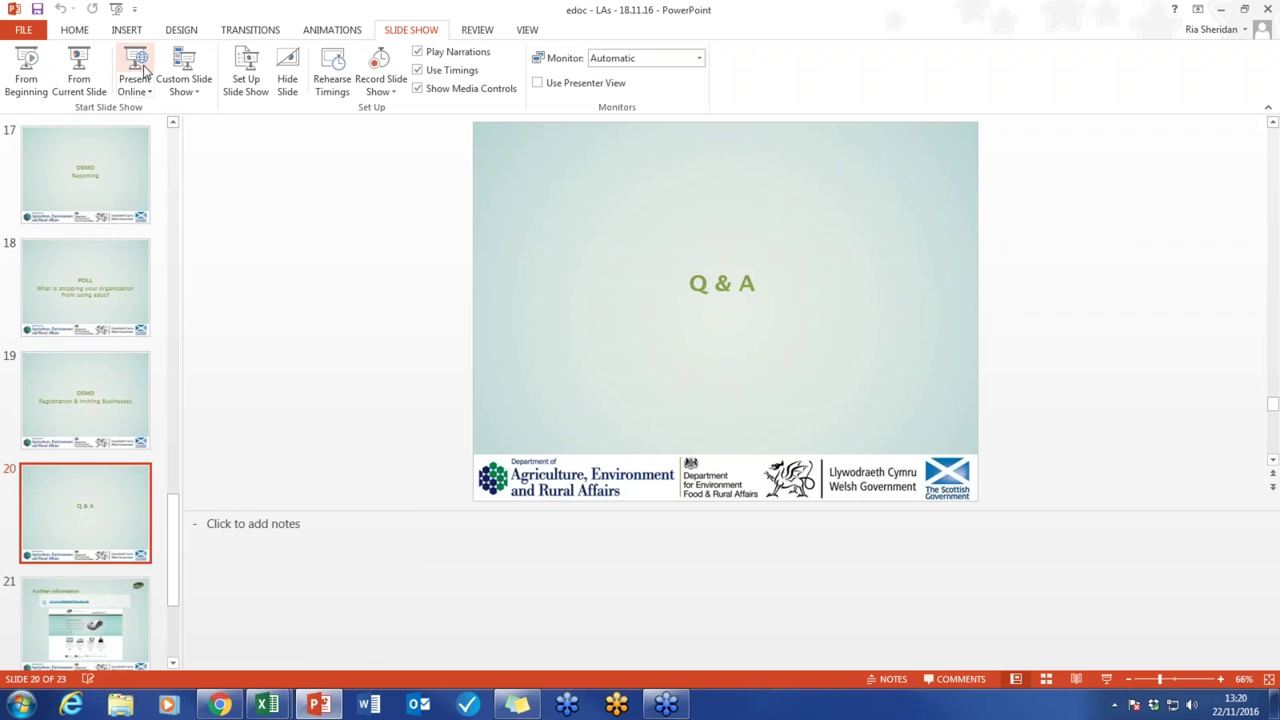
{"action": "left_click", "coordinate": [80, 66]}
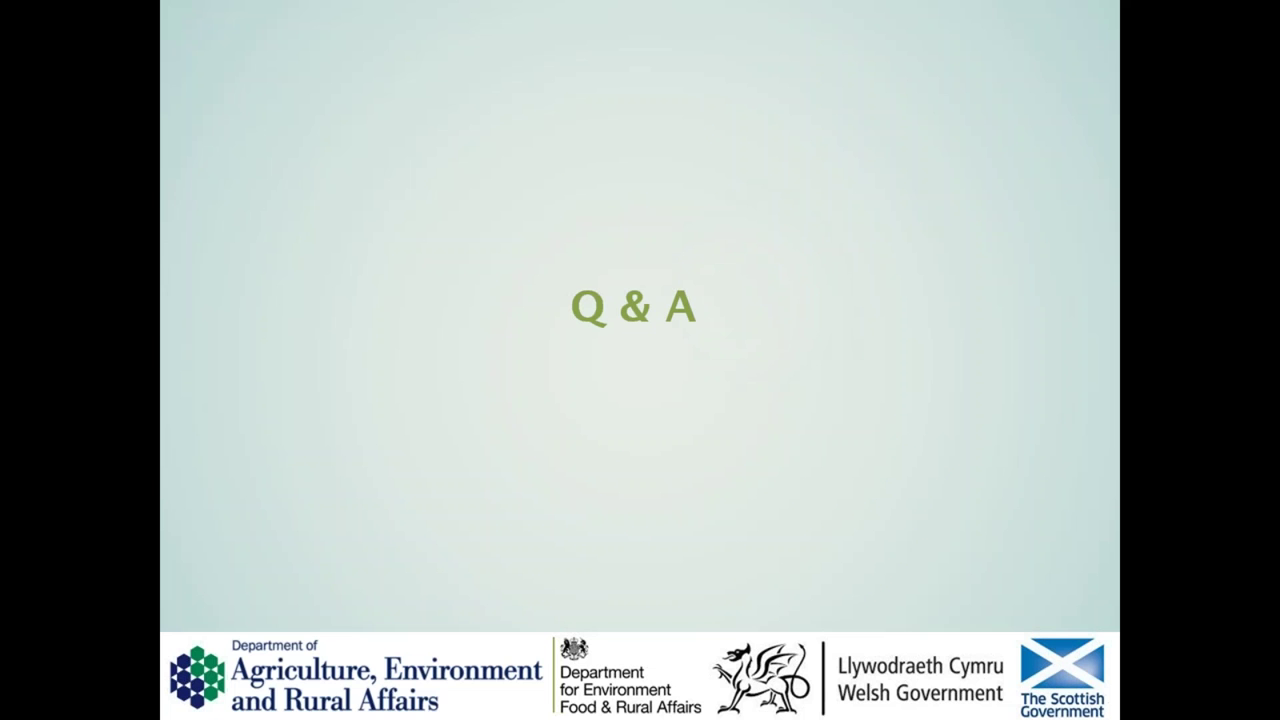